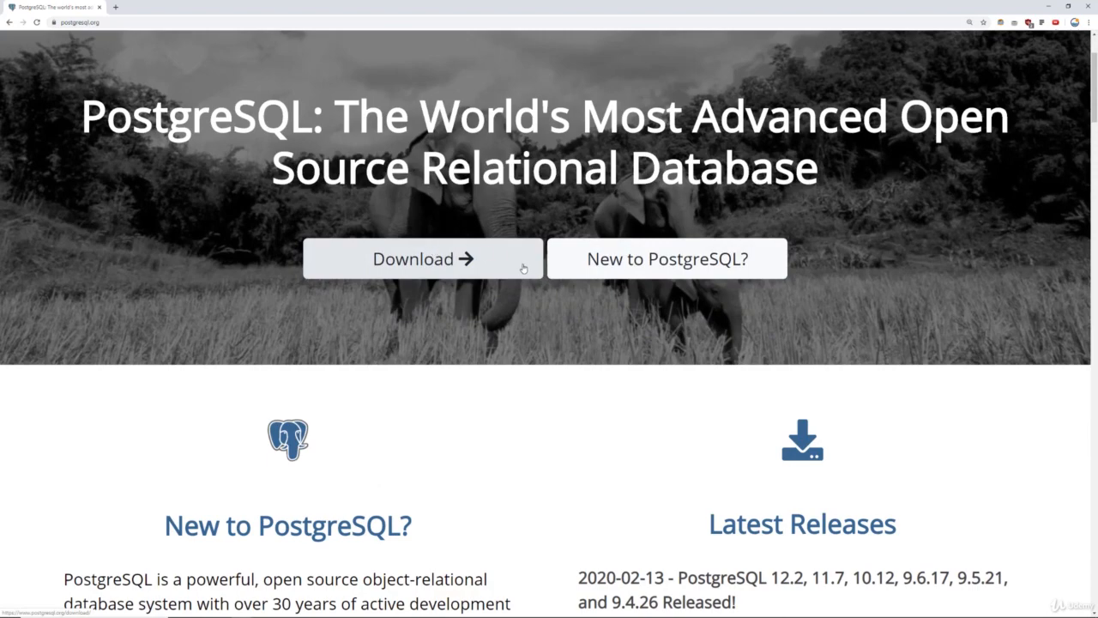
# Scroll the postgresql.org home page to view the latest releases, including 12.2.
pyautogui.scroll(-4, 525, 268)
# Go to the Downloads page and find the binary packages for BSD, Linux, macOS, Solaris and Windows.
pyautogui.scroll(6, 524, 269)
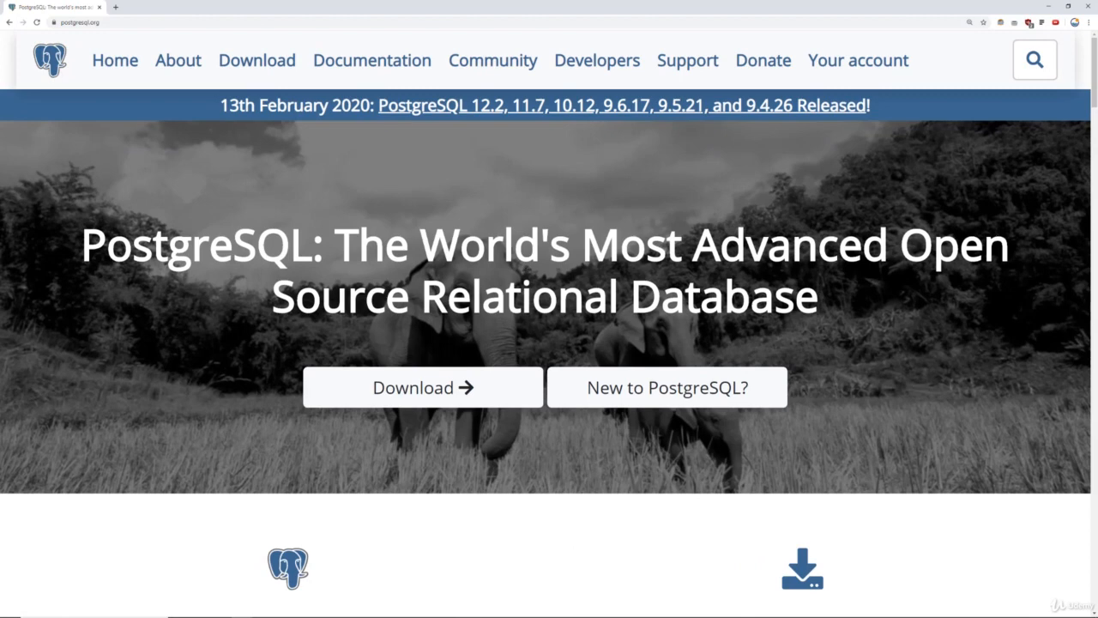
pyautogui.click(441, 386)
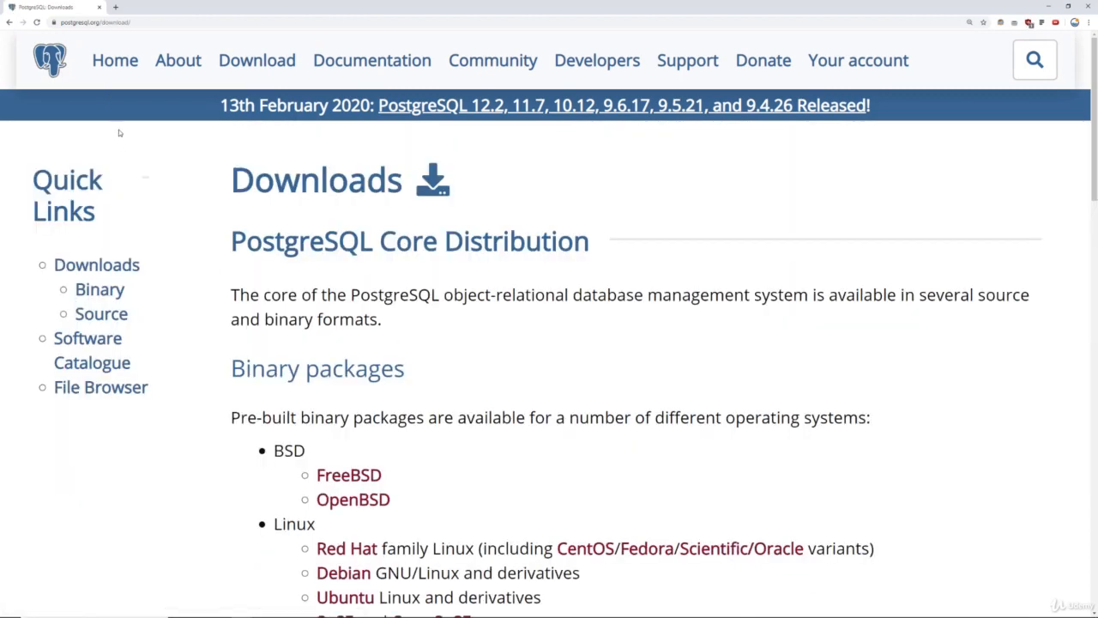
pyautogui.scroll(-2, 515, 154)
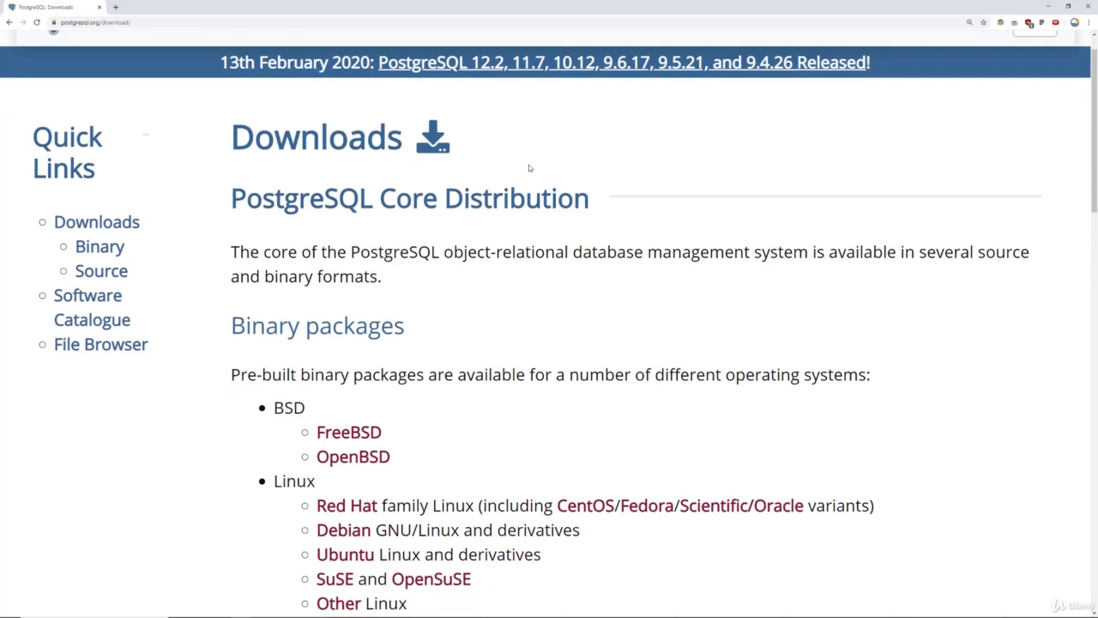
pyautogui.scroll(-2, 532, 168)
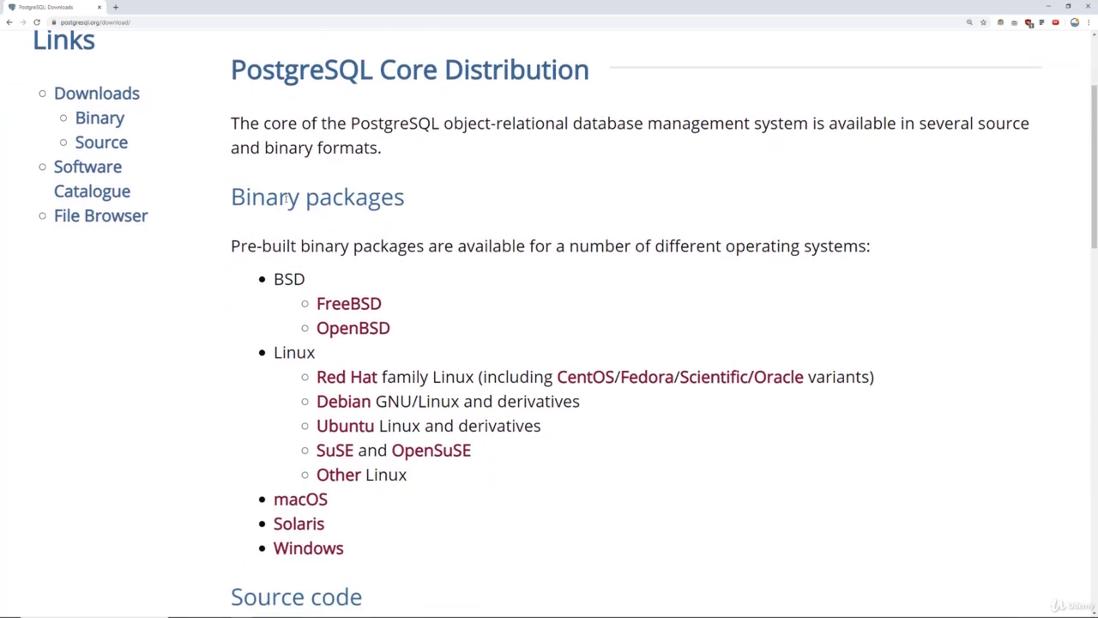
pyautogui.scroll(-1, 287, 226)
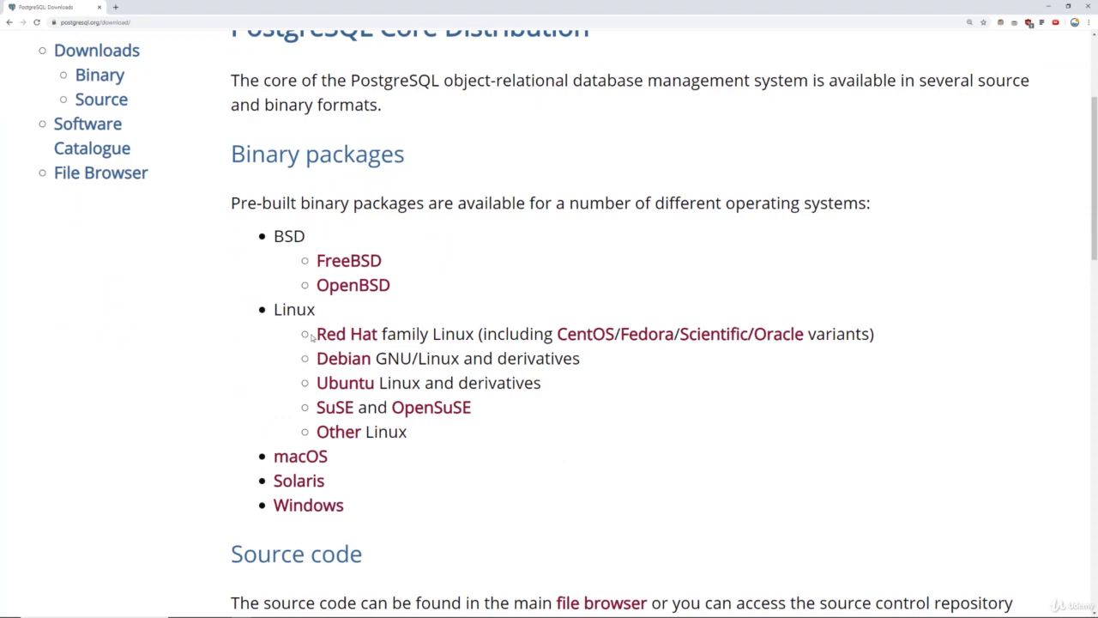
pyautogui.scroll(-2, 311, 338)
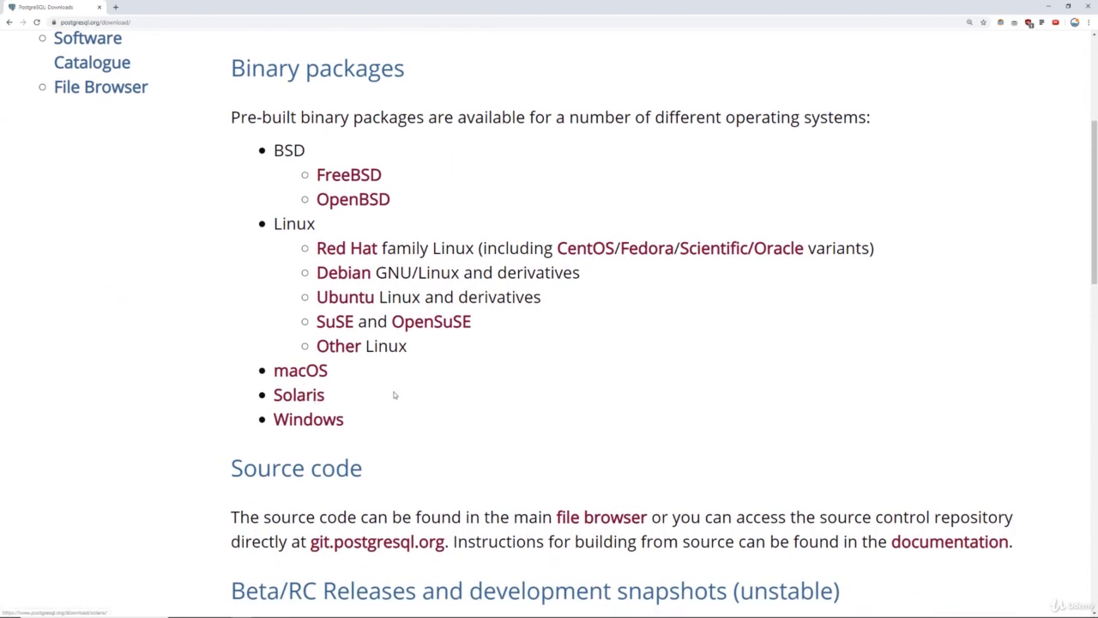
pyautogui.scroll(-2, 591, 406)
pyautogui.scroll(-2, 591, 407)
pyautogui.scroll(6, 592, 406)
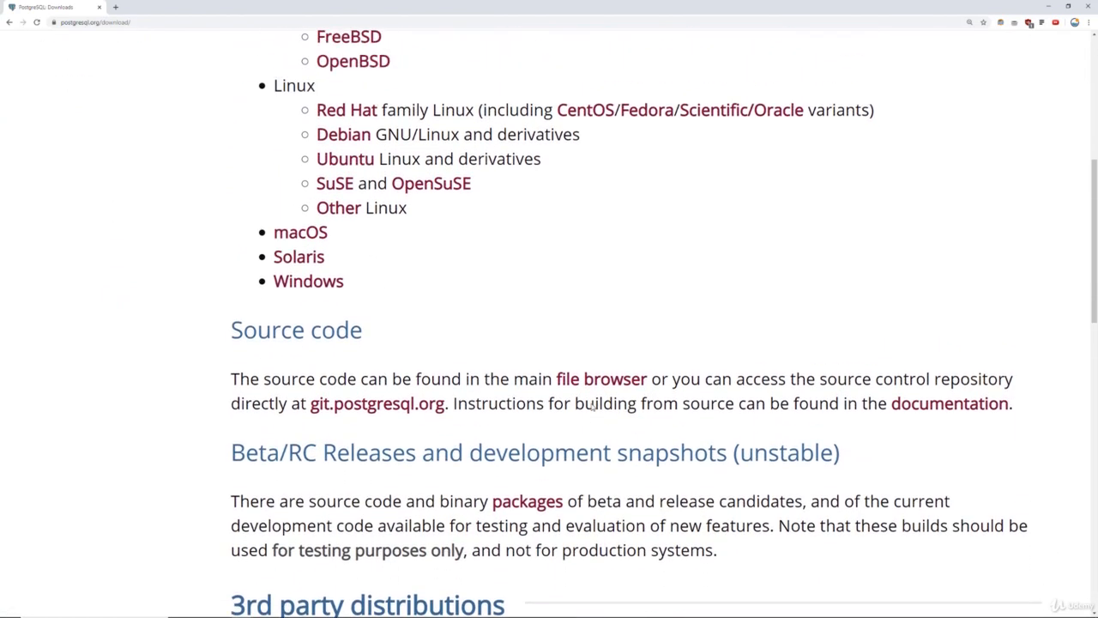
pyautogui.scroll(1, 591, 407)
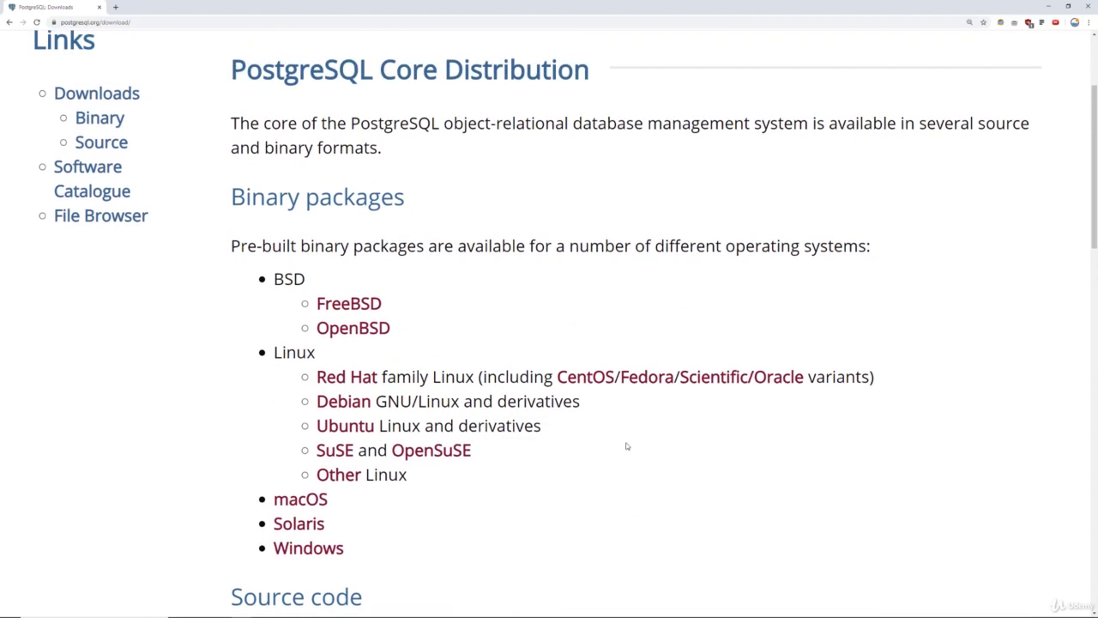
# Open the Windows installers page and review the Platform support table's 32-bit column.
pyautogui.click(326, 554)
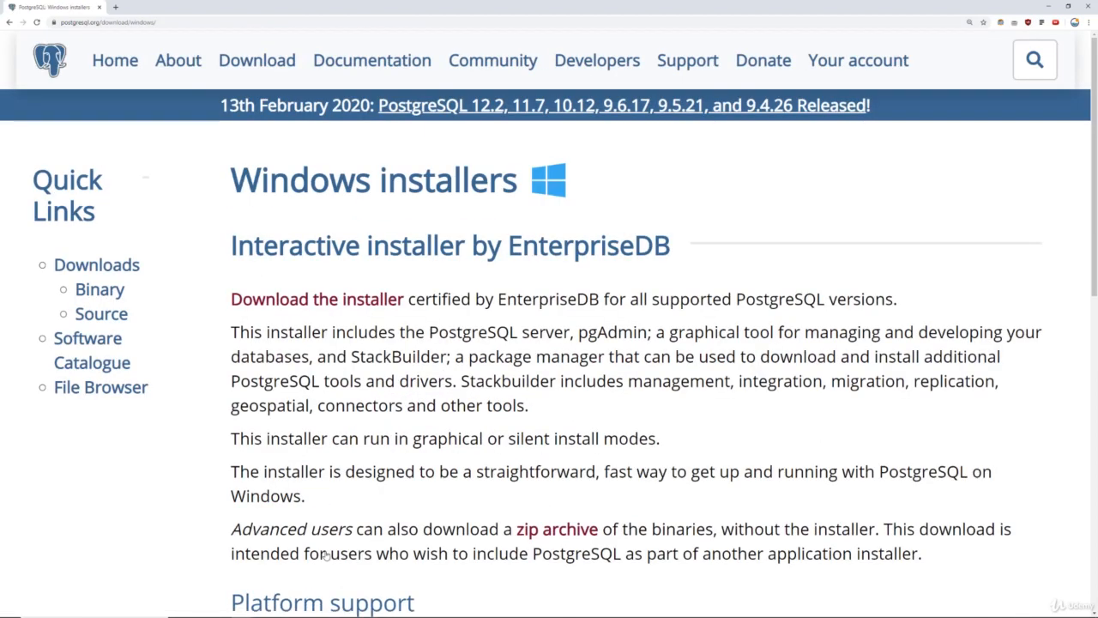
pyautogui.moveTo(239, 249); pyautogui.dragTo(489, 249)
pyautogui.click(489, 248)
pyautogui.scroll(-3, 607, 275)
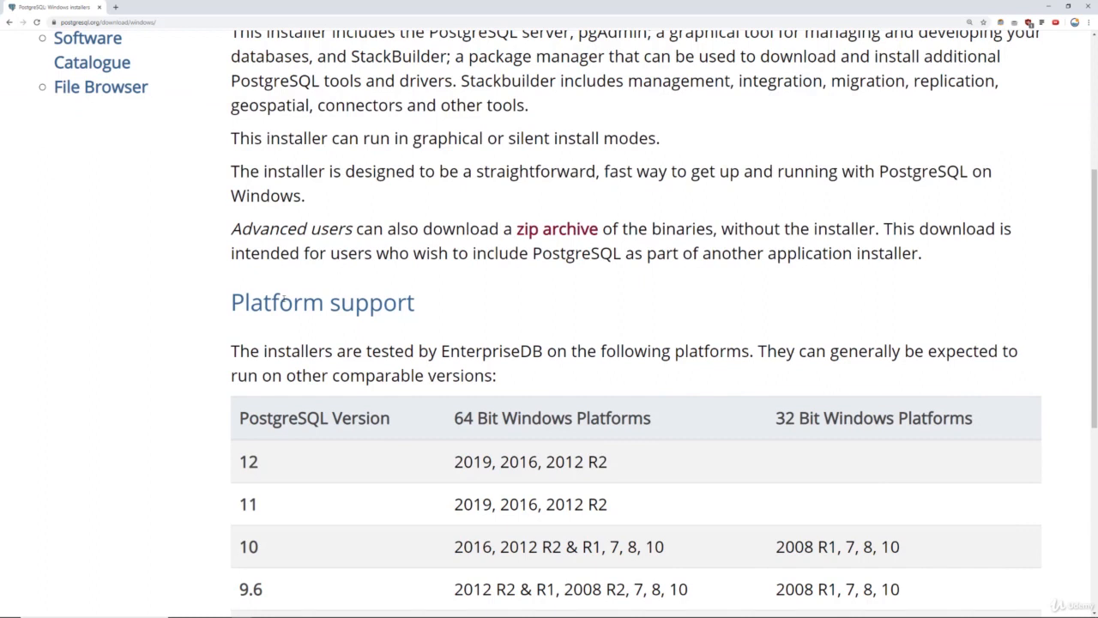
pyautogui.moveTo(283, 302); pyautogui.dragTo(324, 302)
pyautogui.click(478, 347)
pyautogui.scroll(-2, 478, 347)
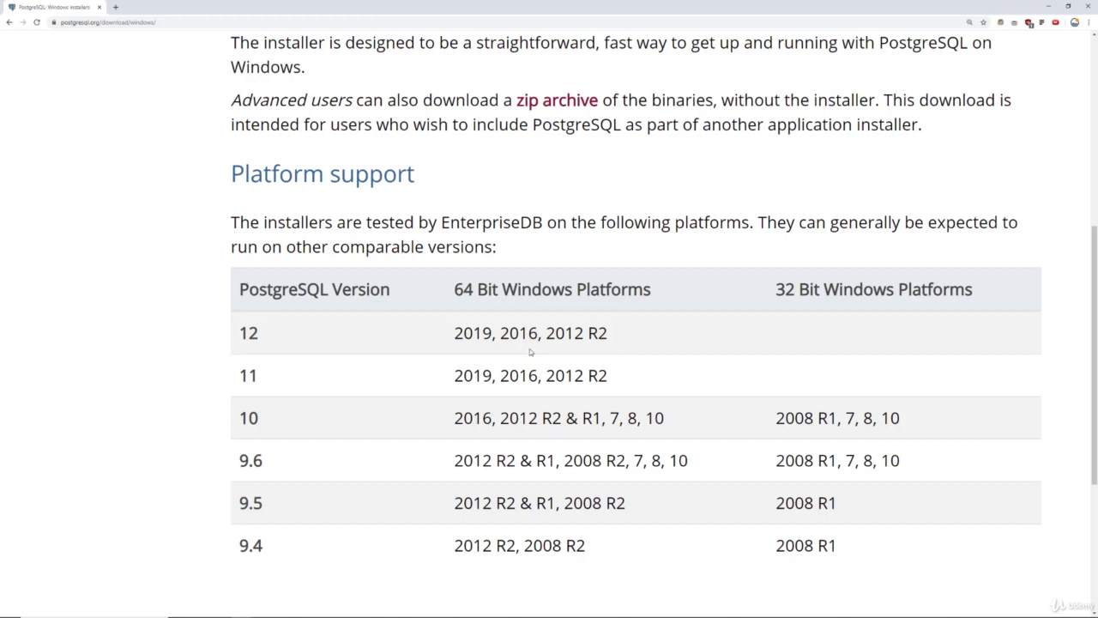
pyautogui.moveTo(774, 293); pyautogui.dragTo(799, 293)
pyautogui.click(866, 292)
# Check versions 10 and 9.6 in the table, then follow 'Download the installer' to EnterpriseDB.
pyautogui.moveTo(248, 418); pyautogui.dragTo(259, 418)
pyautogui.moveTo(262, 460); pyautogui.dragTo(249, 461)
pyautogui.click(271, 464)
pyautogui.moveTo(238, 289); pyautogui.dragTo(380, 289)
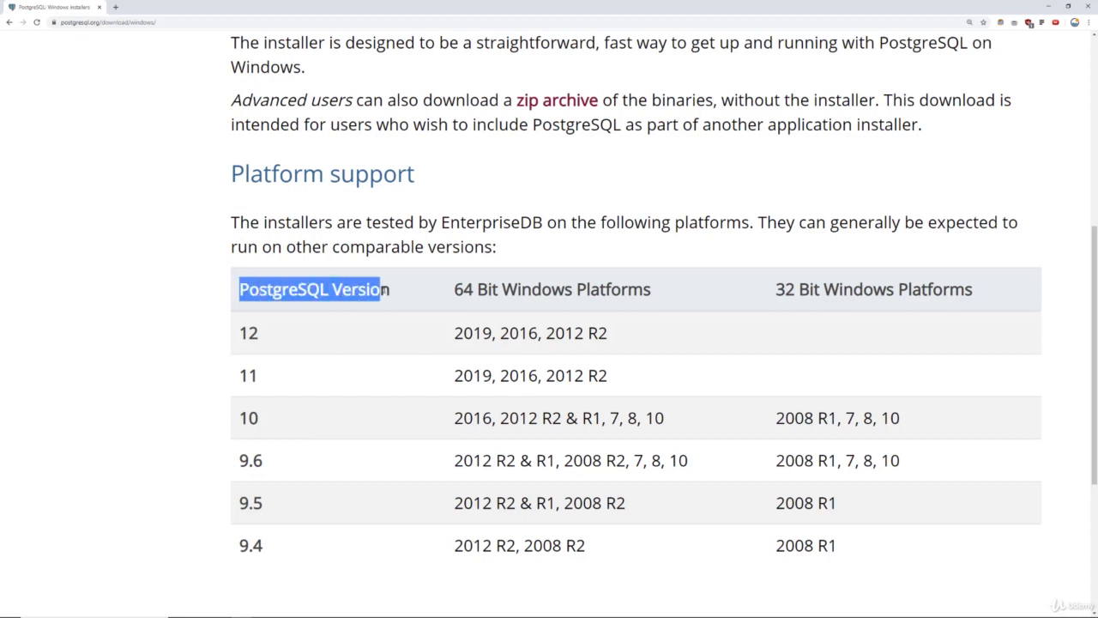
pyautogui.scroll(-1, 448, 306)
pyautogui.scroll(5, 449, 306)
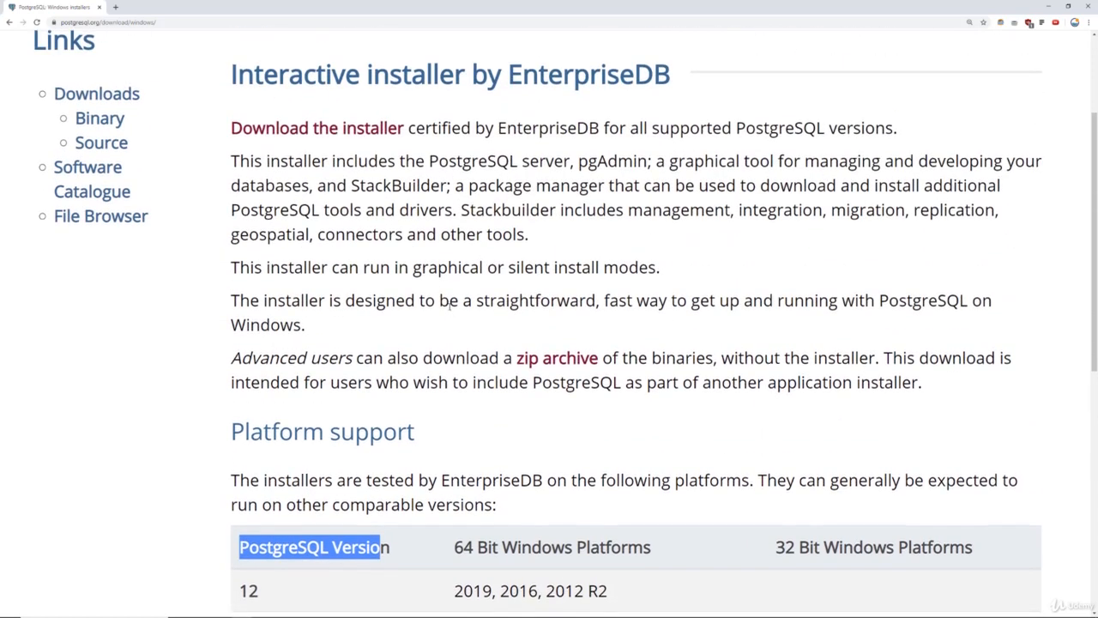
pyautogui.scroll(1, 438, 330)
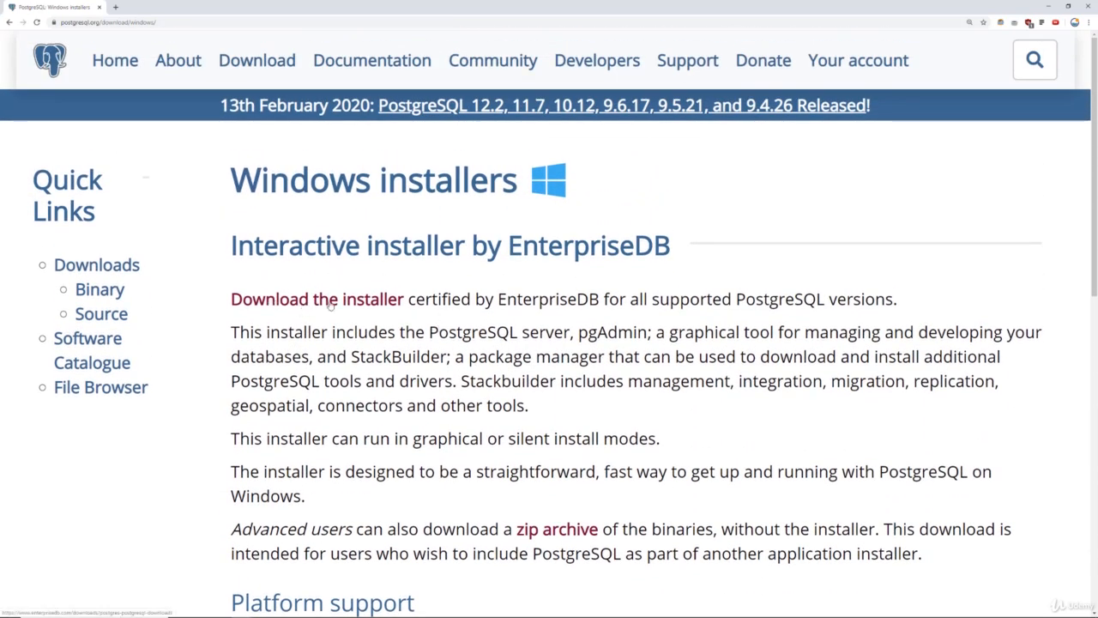
pyautogui.moveTo(263, 246); pyautogui.dragTo(306, 247)
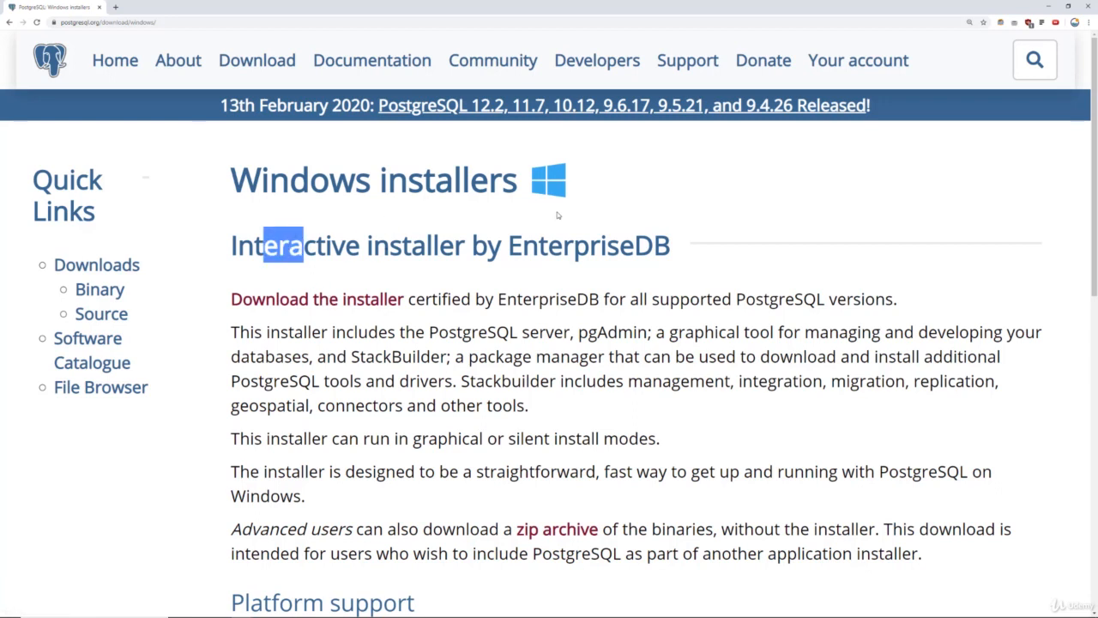
pyautogui.click(532, 292)
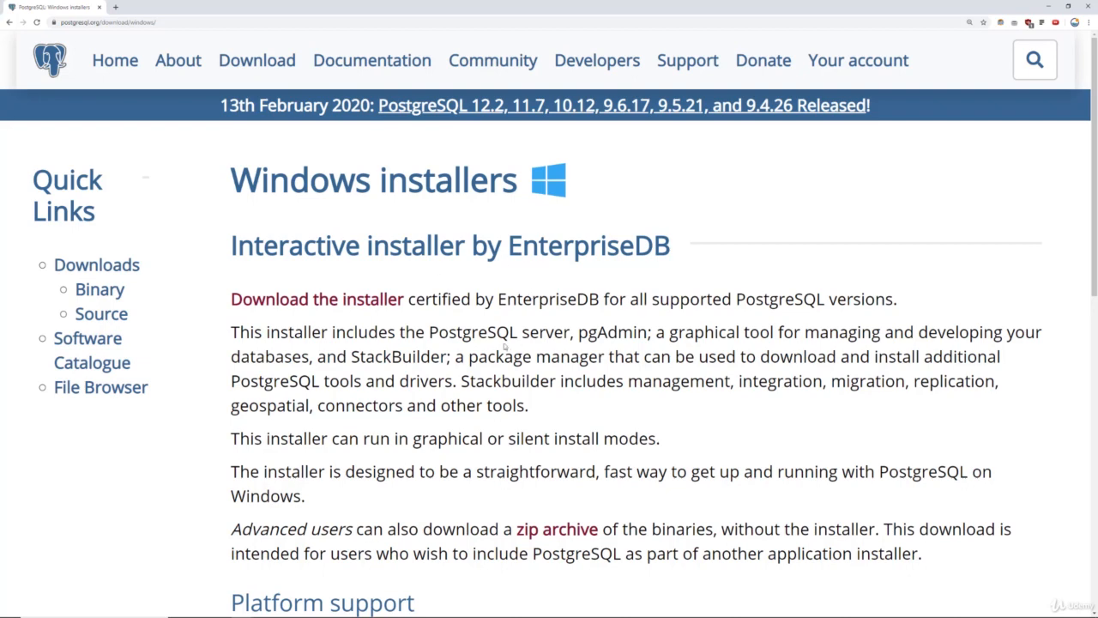
pyautogui.click(344, 307)
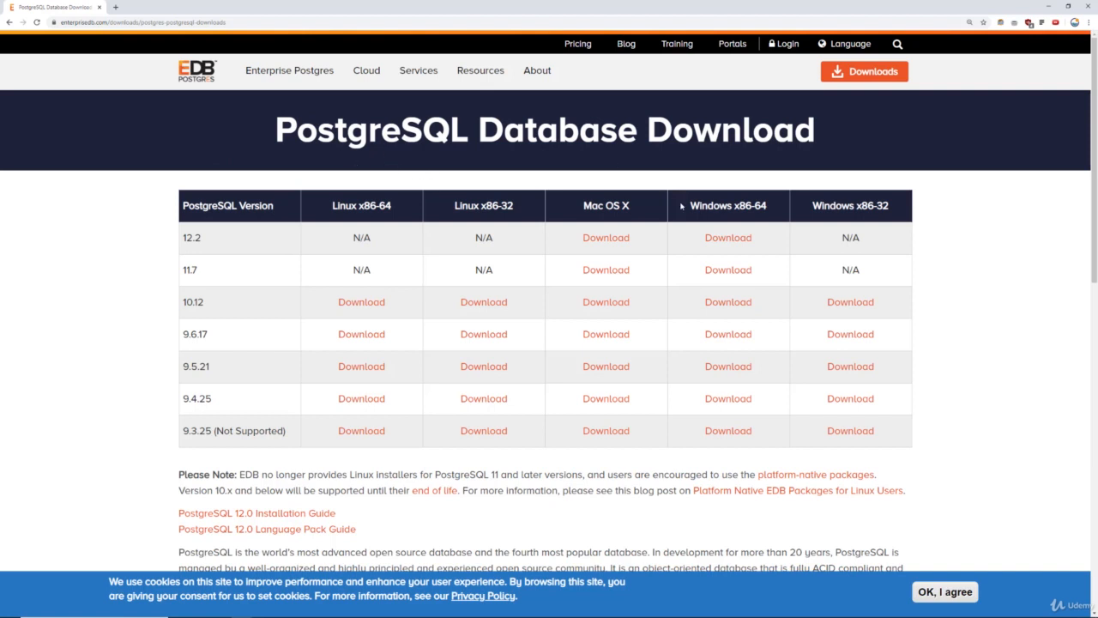
# Download the PostgreSQL 12.2 Windows x86-64 installer and launch it from the download bar.
pyautogui.moveTo(216, 234); pyautogui.dragTo(182, 238)
pyautogui.click(221, 241)
pyautogui.moveTo(208, 302); pyautogui.dragTo(173, 303)
pyautogui.click(206, 332)
pyautogui.moveTo(690, 206); pyautogui.dragTo(769, 207)
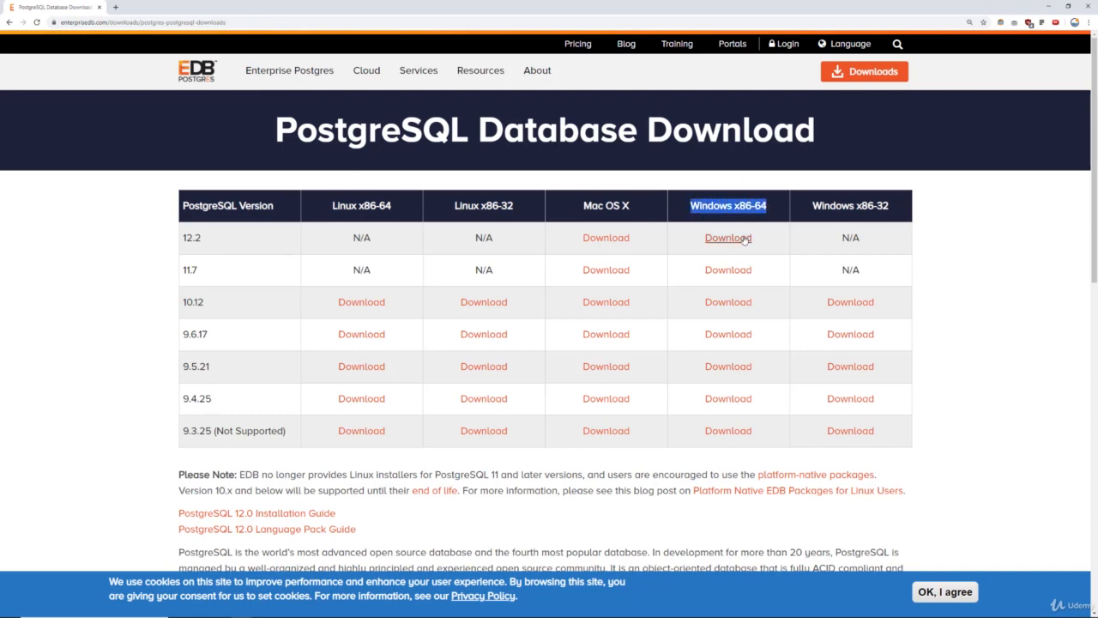
pyautogui.click(743, 239)
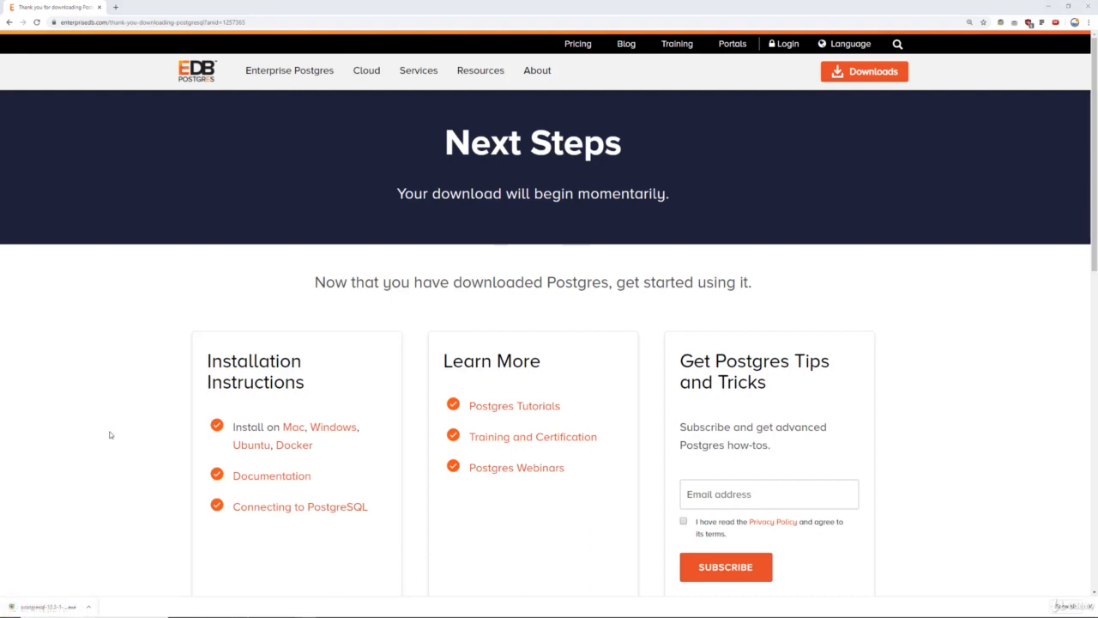
pyautogui.click(68, 609)
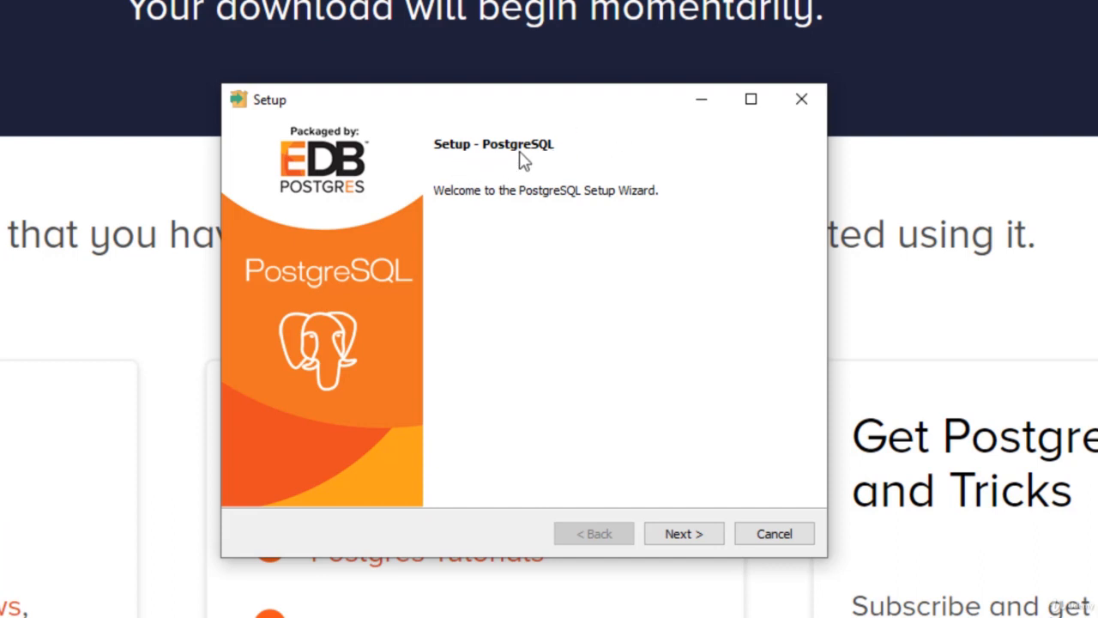
# Accept the default installation directory, all four components and the default data directory.
pyautogui.click(697, 537)
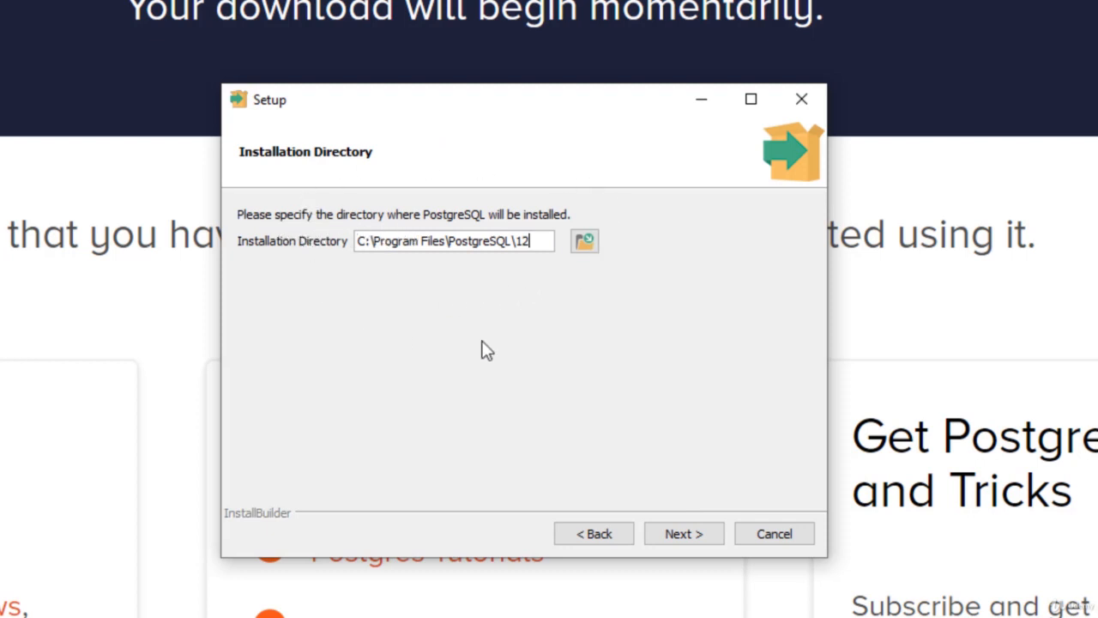
pyautogui.click(684, 534)
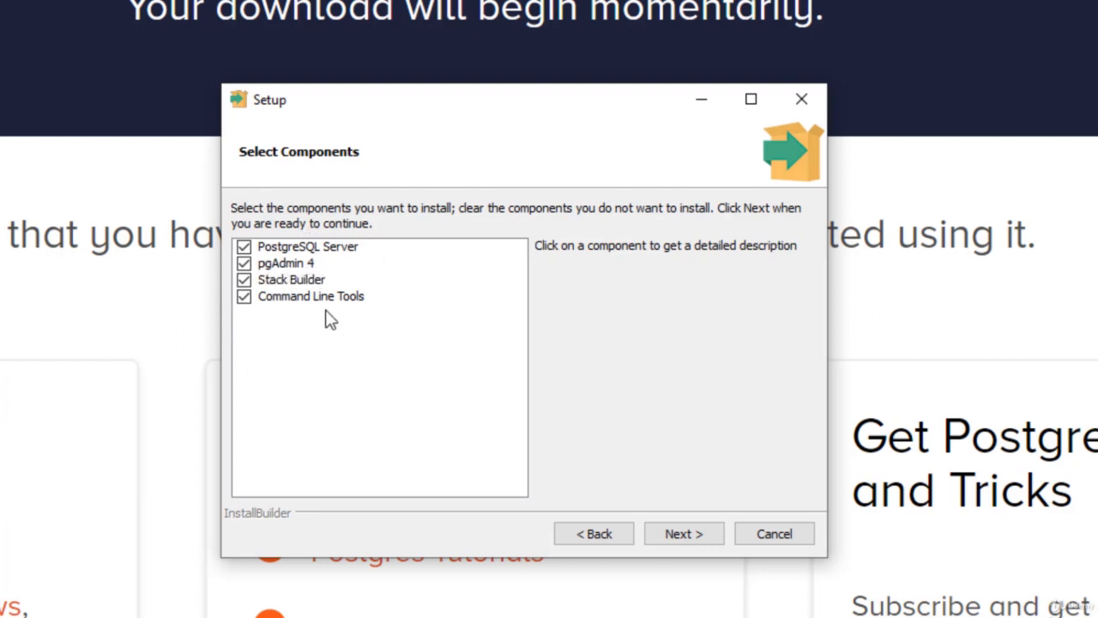
pyautogui.click(691, 533)
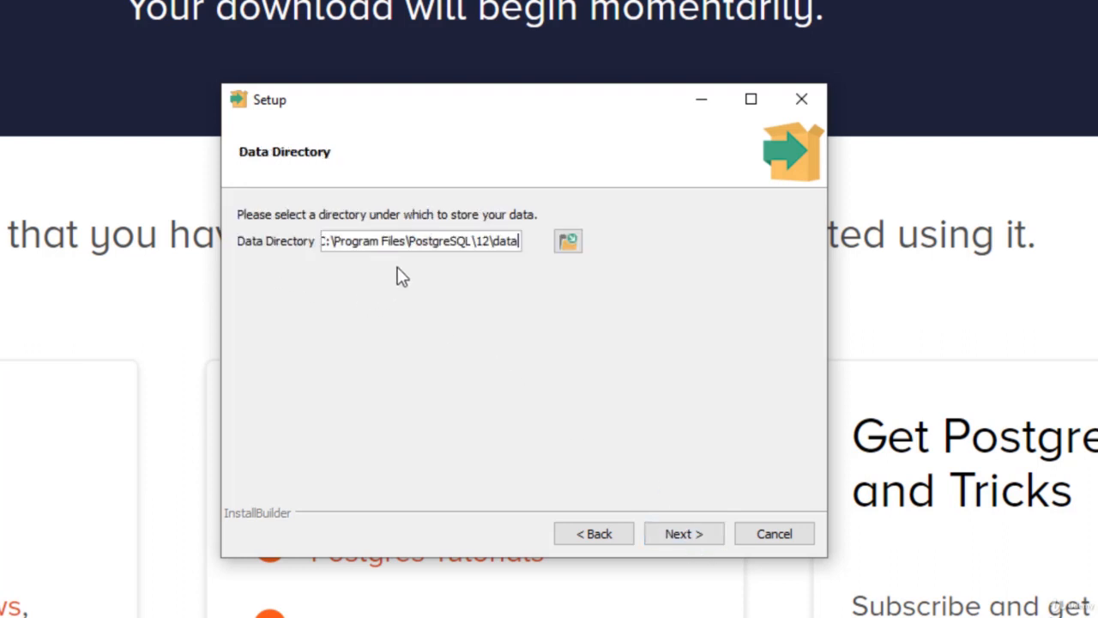
pyautogui.click(689, 532)
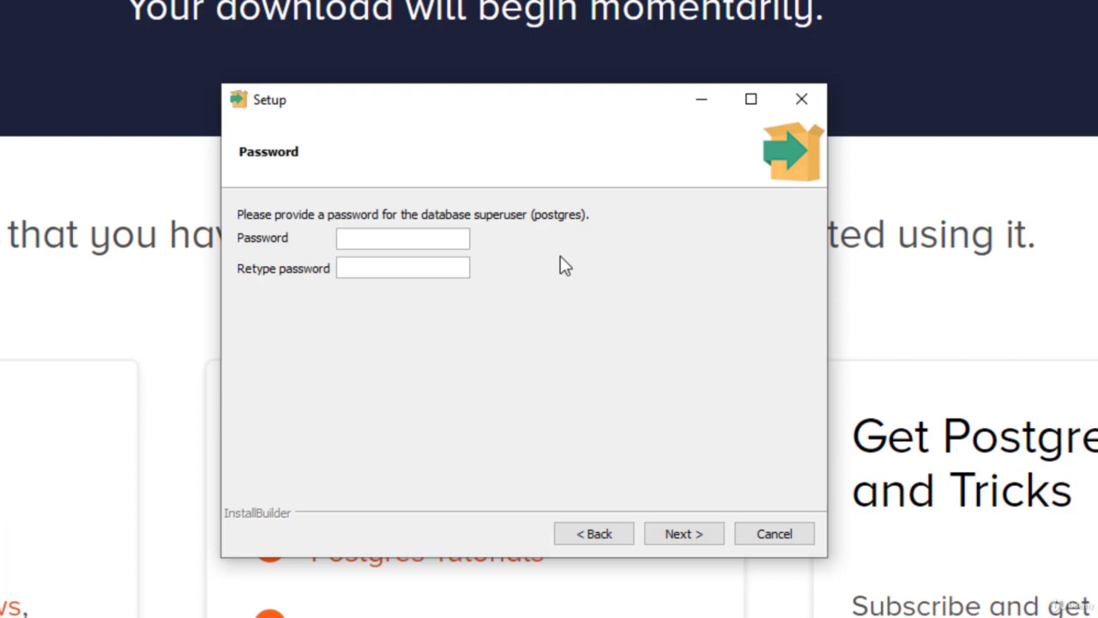
# Enter and confirm the postgres superuser password, then proceed to the Port page.
pyautogui.write('password')
pyautogui.click(447, 265)
pyautogui.write('password')
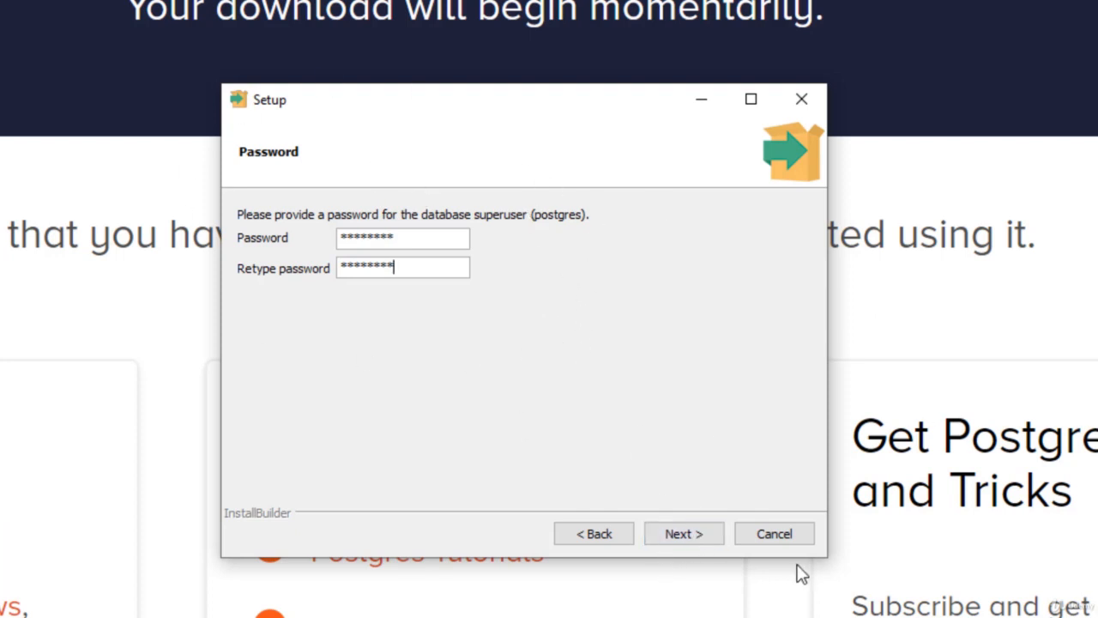
pyautogui.click(686, 534)
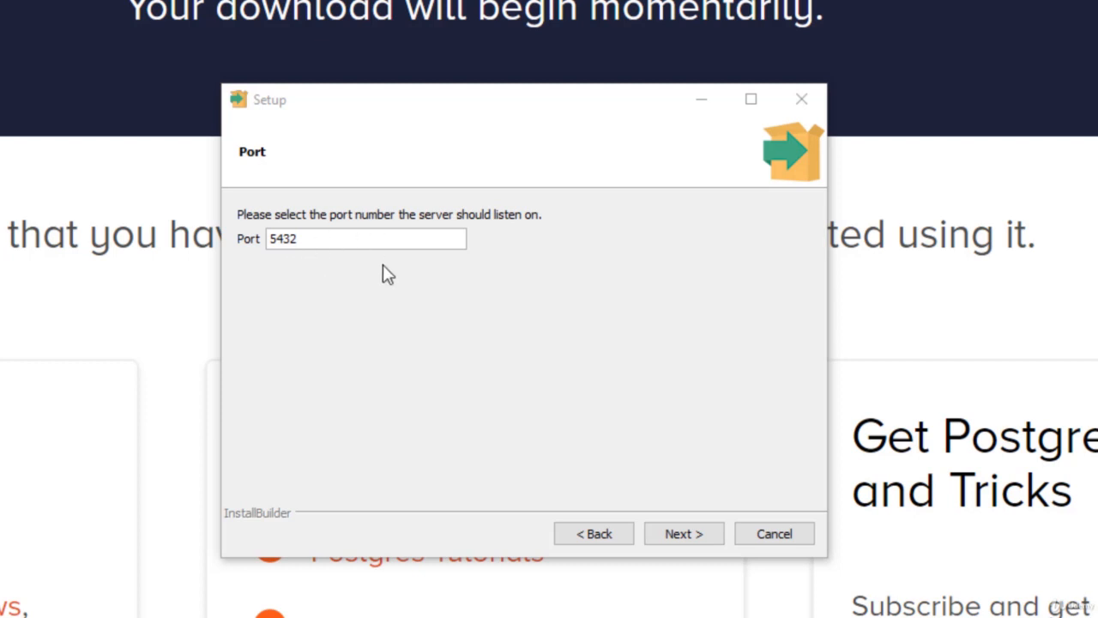
# Keep port 5432 and the default locale, install PostgreSQL, and finish without Stack Builder.
pyautogui.click(692, 539)
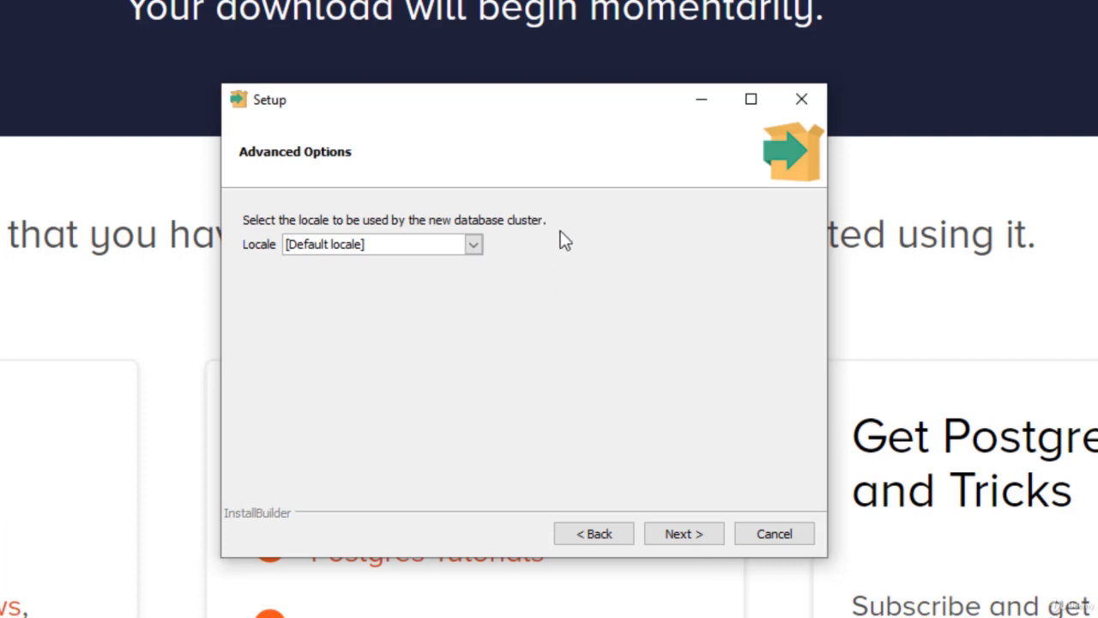
pyautogui.click(694, 536)
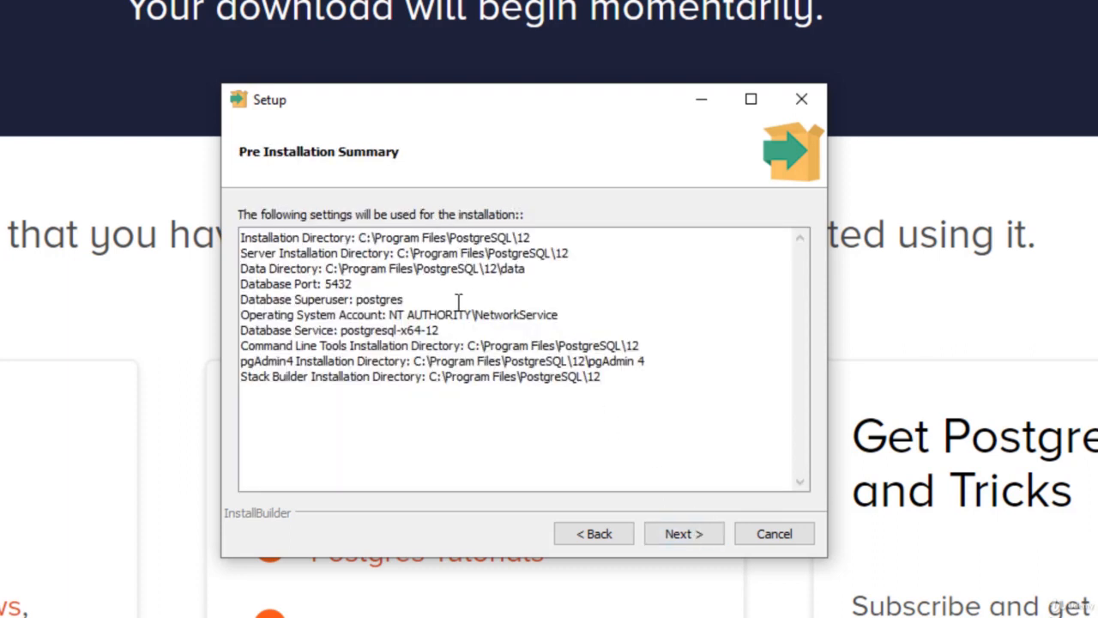
pyautogui.click(678, 536)
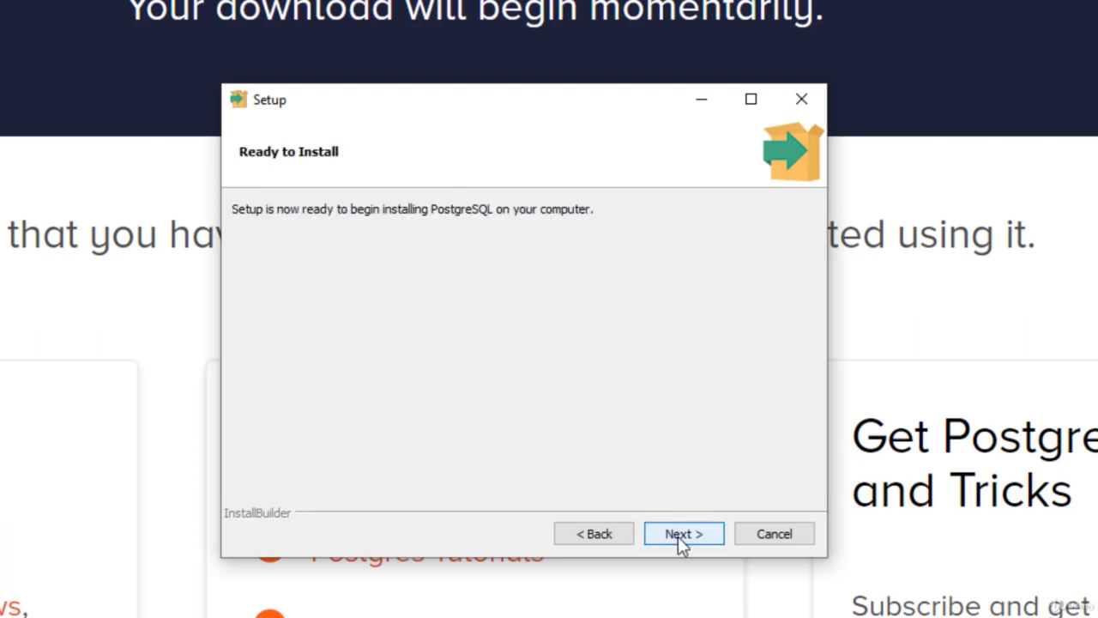
pyautogui.click(677, 537)
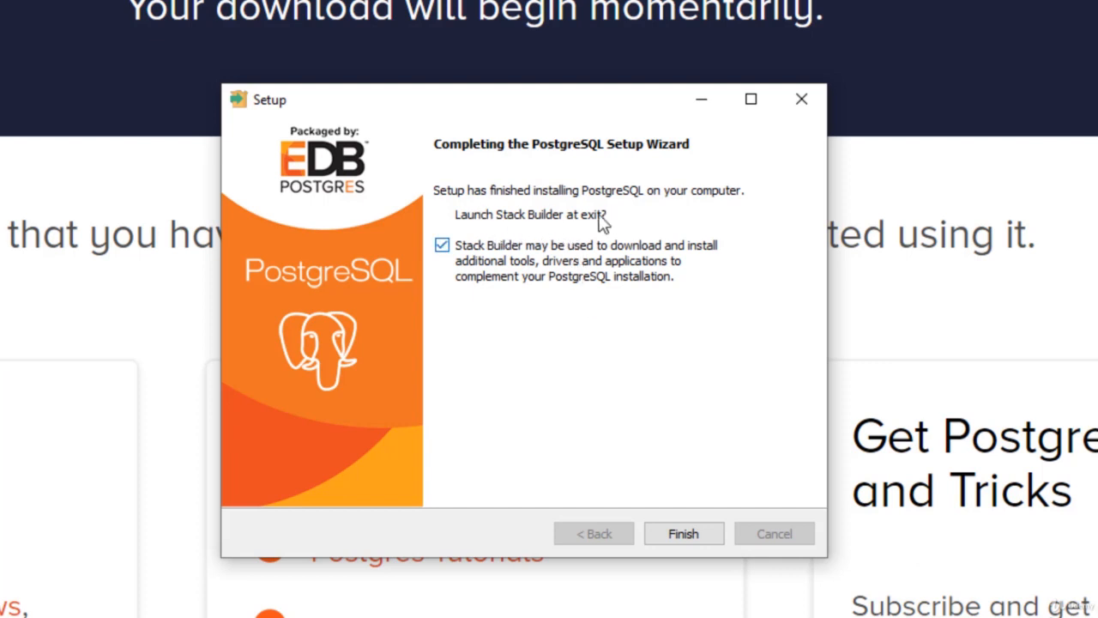
pyautogui.click(443, 249)
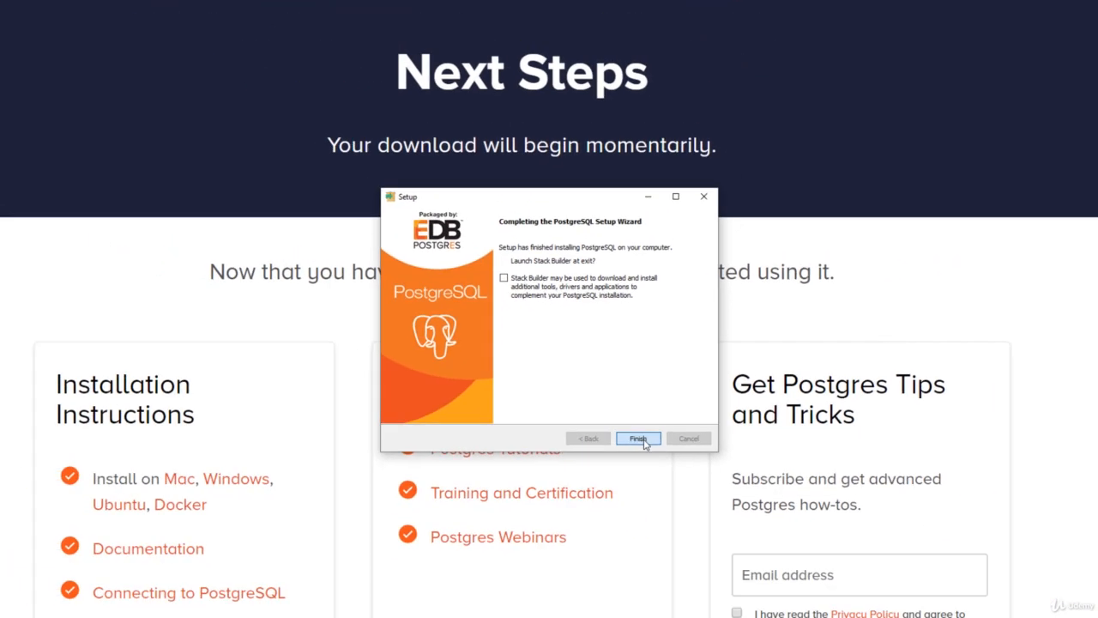
pyautogui.click(684, 536)
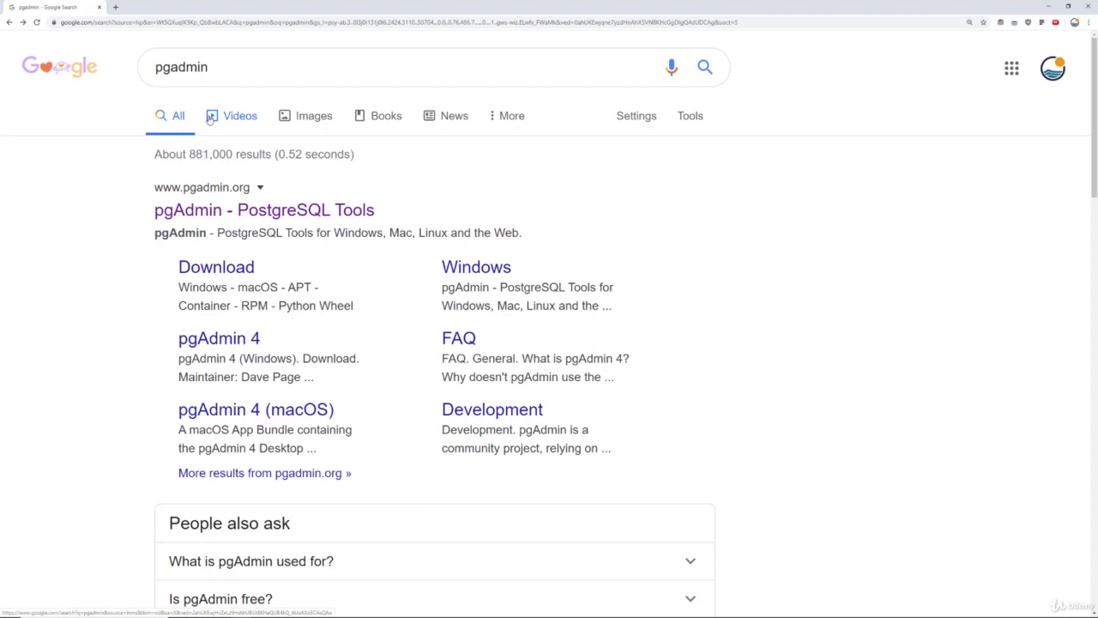
# Open the pgAdmin - PostgreSQL Tools result and browse the pgadmin.org home page.
pyautogui.click(249, 212)
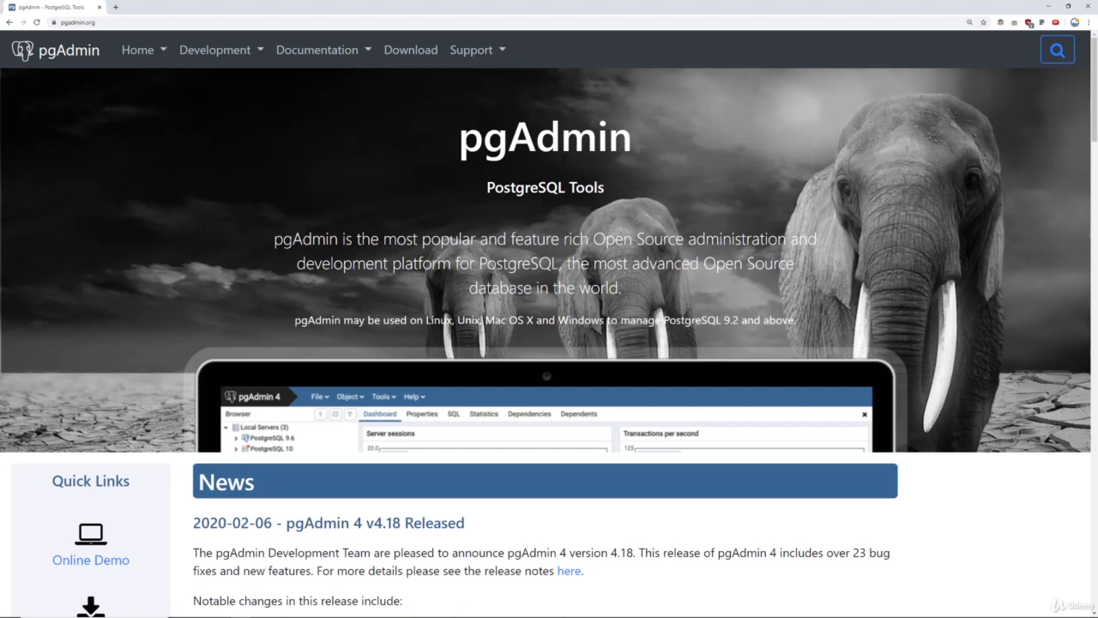
pyautogui.scroll(-4, 563, 161)
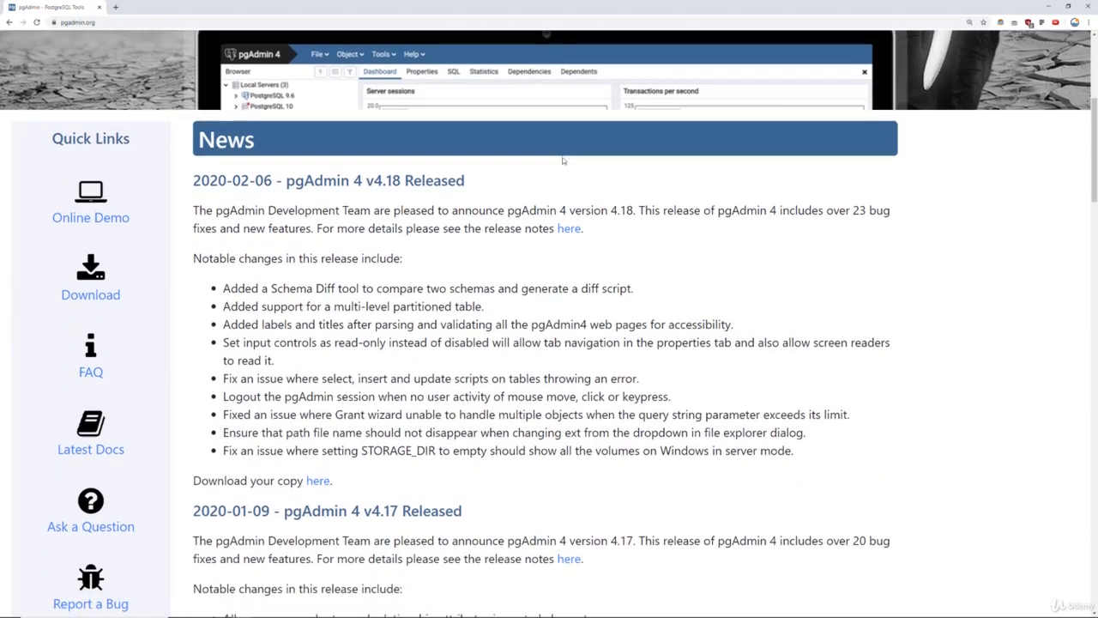
pyautogui.scroll(4, 222, 199)
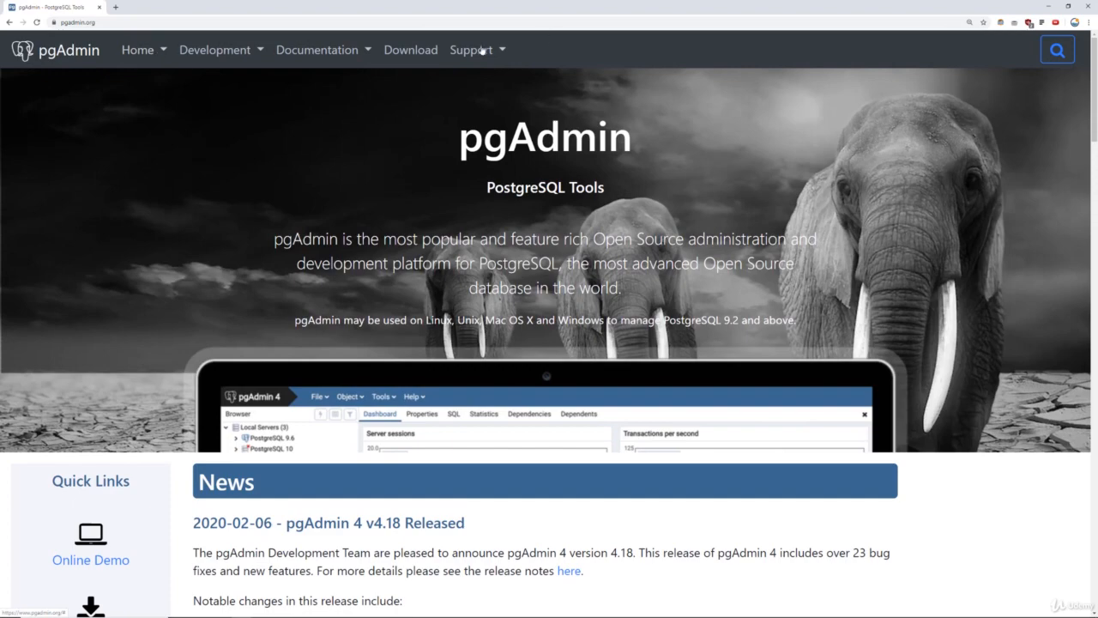
pyautogui.scroll(-3, 409, 73)
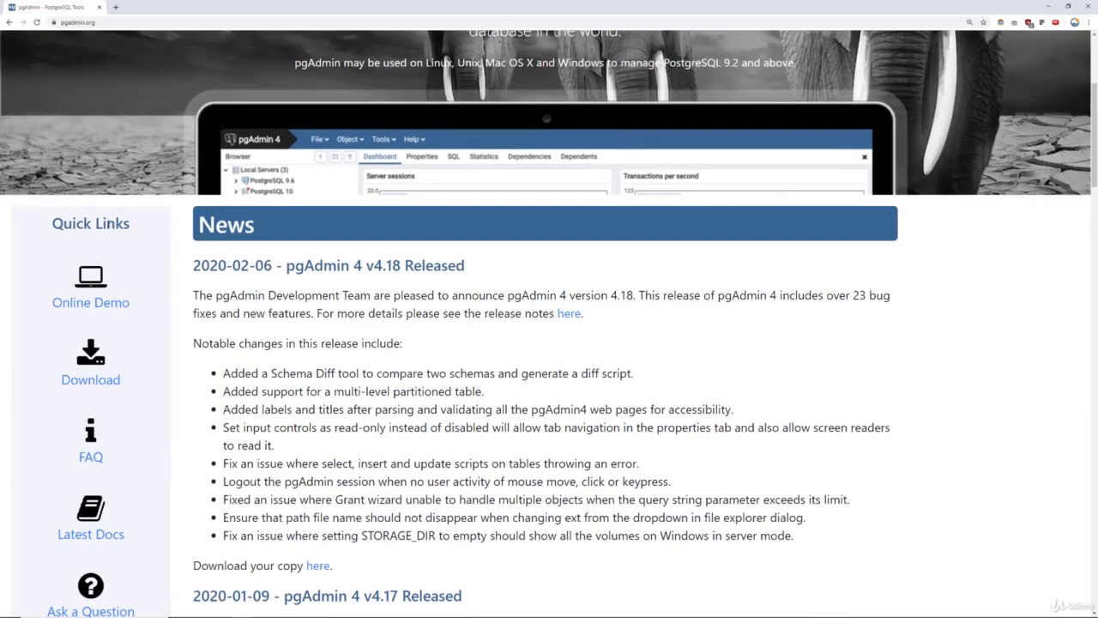
pyautogui.scroll(-1, 103, 233)
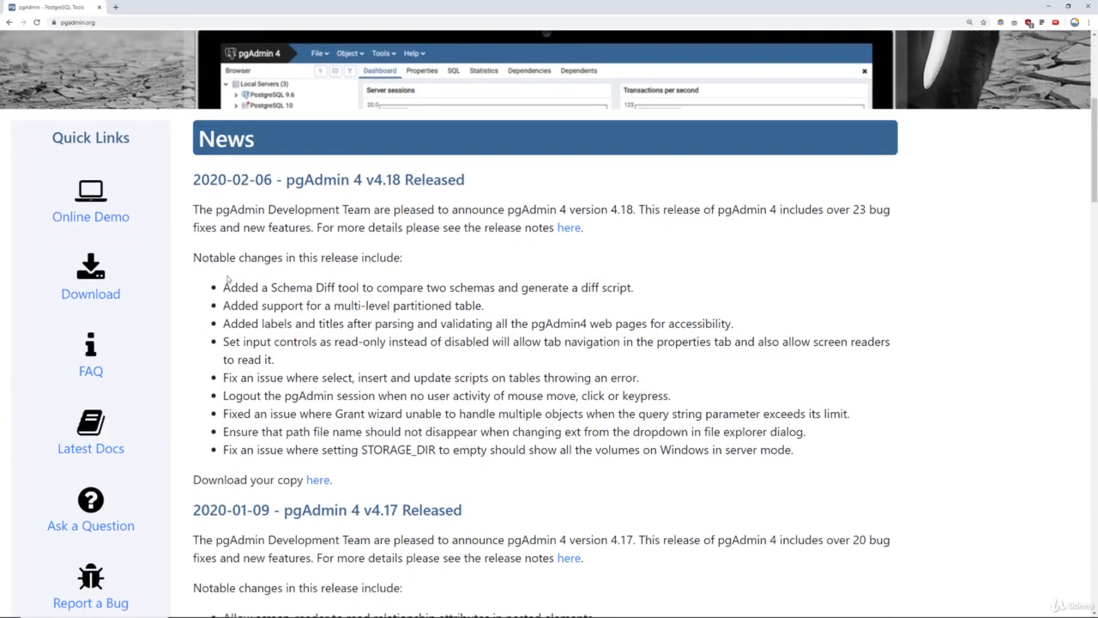
# Try the Online Demo sandbox in a new tab up to step 2, then close and leave it.
pyautogui.rightClick(97, 215)
pyautogui.click(119, 222)
pyautogui.click(166, 5)
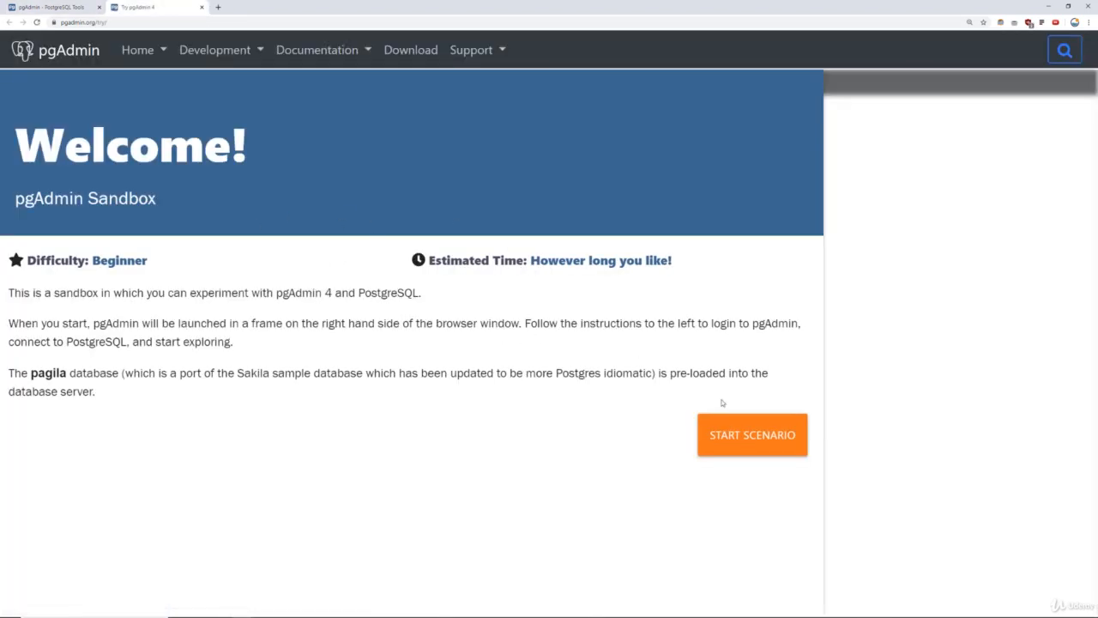
pyautogui.click(755, 435)
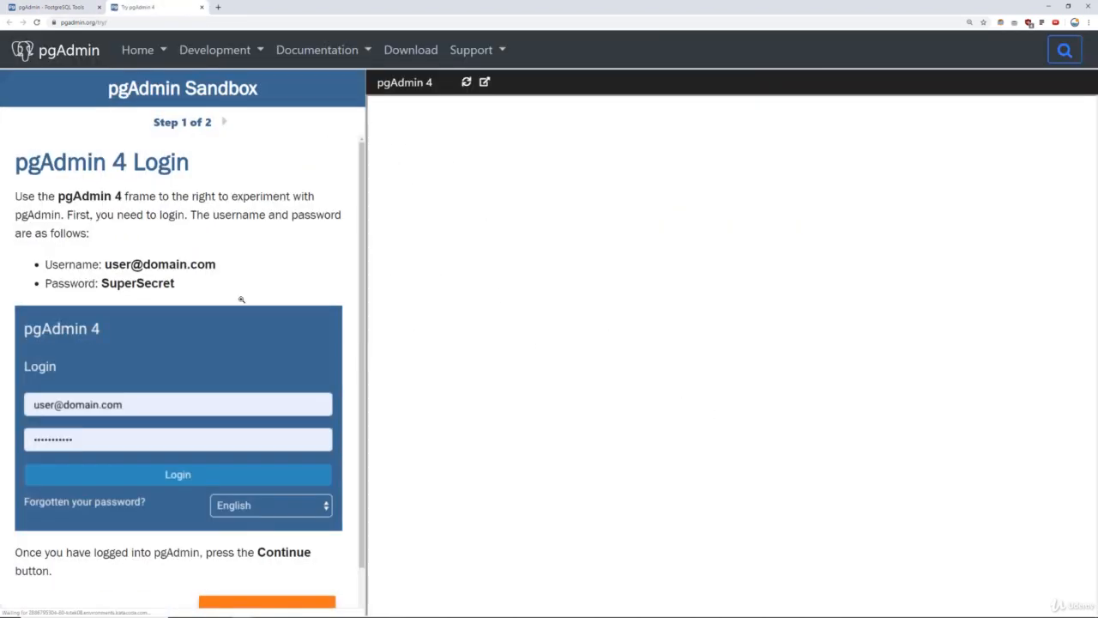
pyautogui.scroll(-3, 350, 290)
pyautogui.scroll(3, 350, 290)
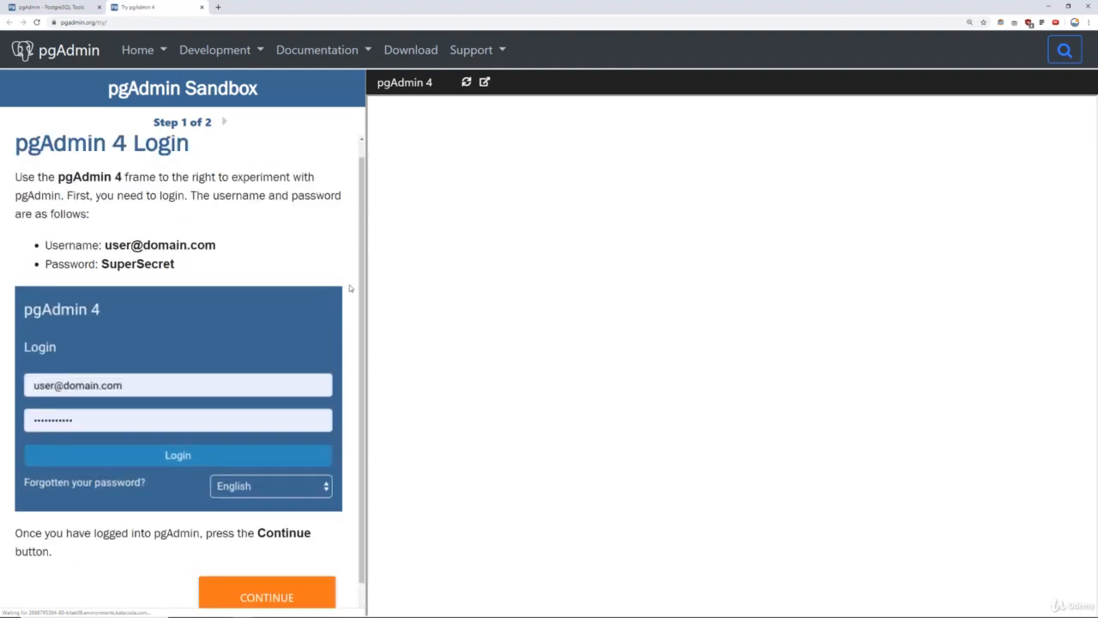
pyautogui.scroll(-3, 298, 421)
pyautogui.click(280, 486)
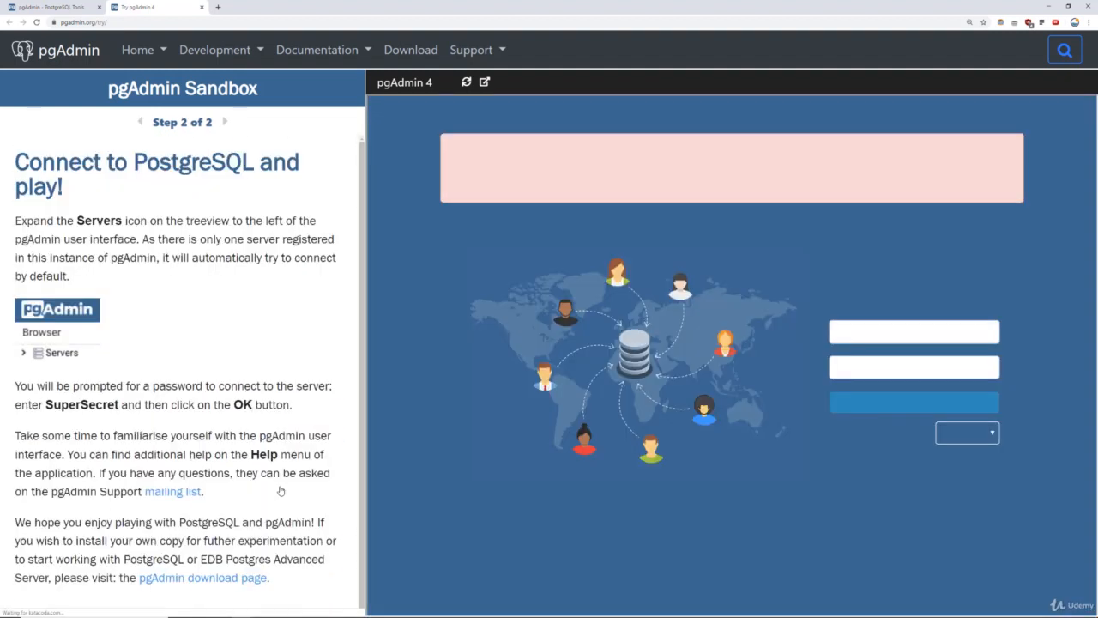
pyautogui.scroll(-1, 10, 301)
pyautogui.scroll(1, 281, 167)
pyautogui.scroll(-1, 281, 166)
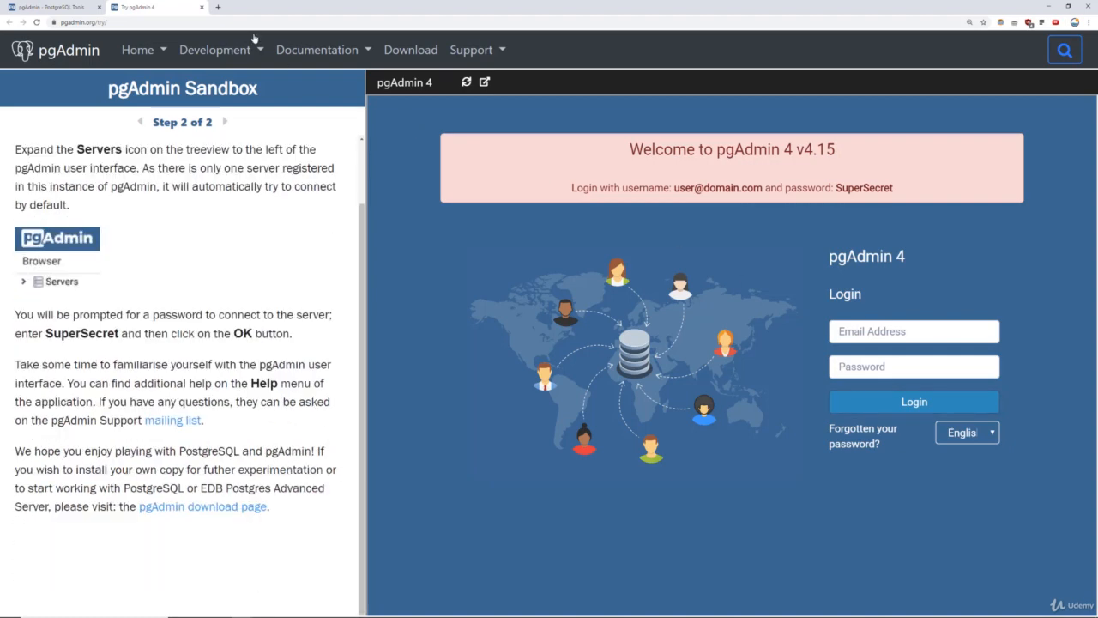
pyautogui.click(203, 7)
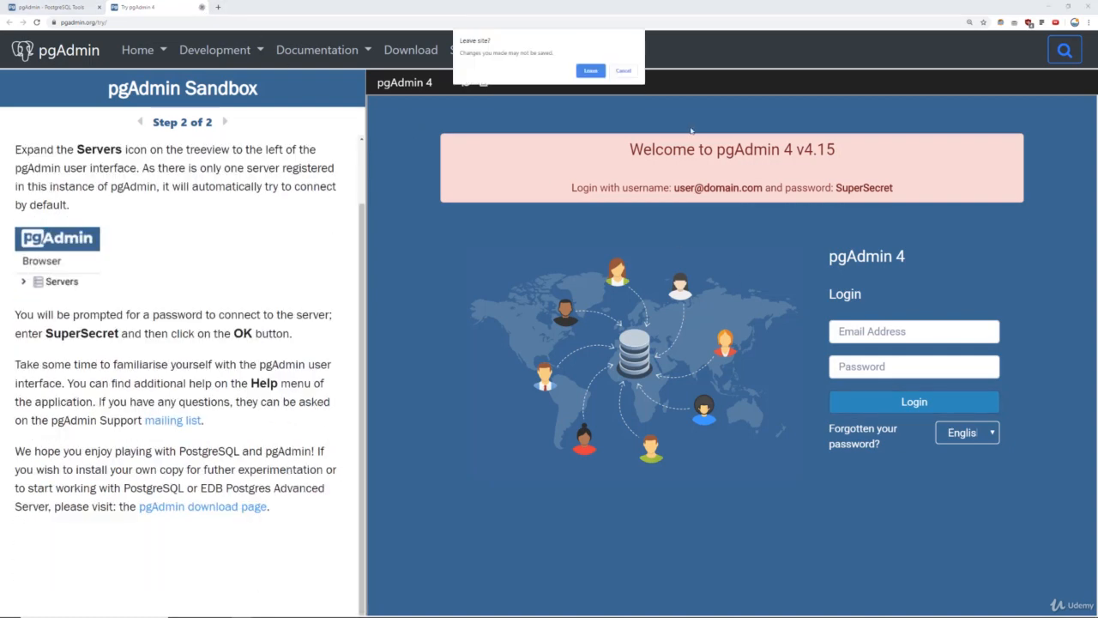
pyautogui.click(590, 71)
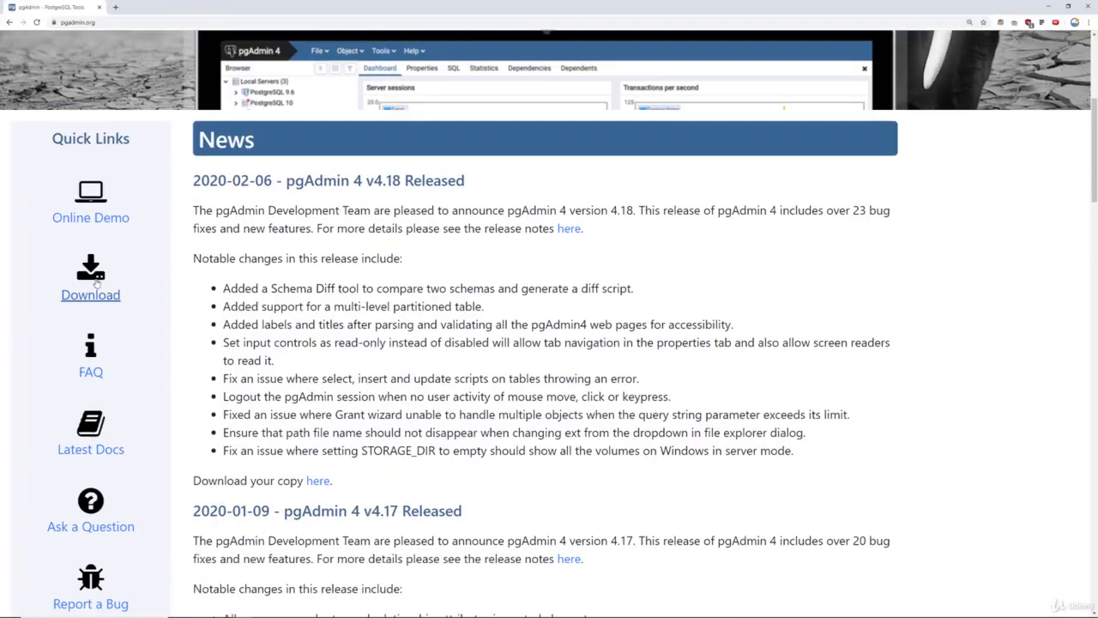
# Open the pgAdmin Download page and compare its pgAdmin 4 and pgAdmin 3 sections.
pyautogui.click(91, 273)
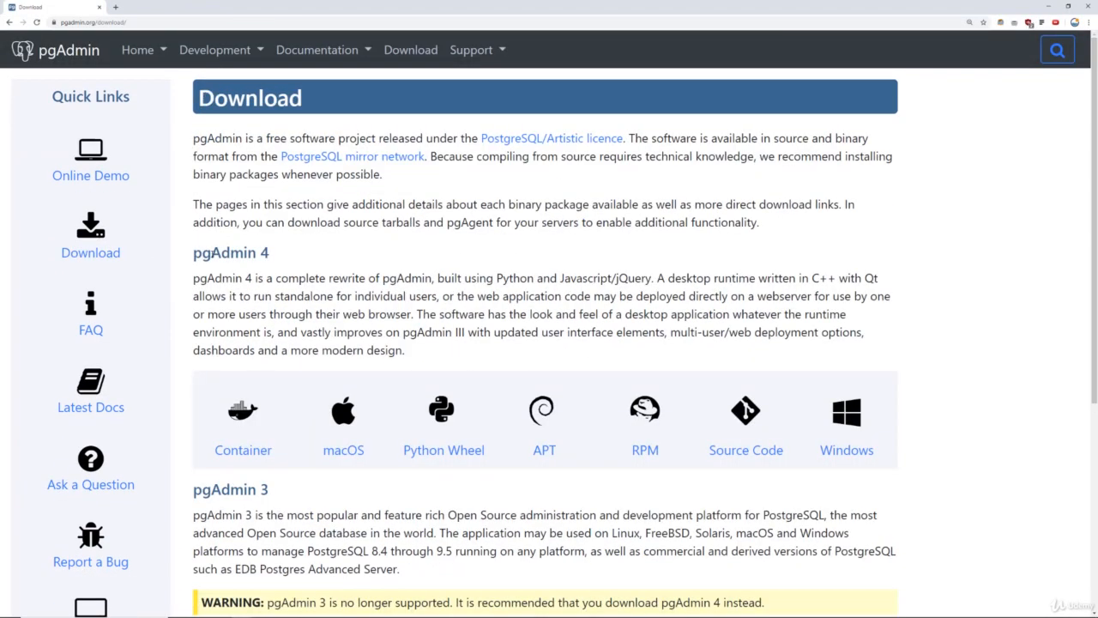
pyautogui.moveTo(195, 250); pyautogui.dragTo(289, 256)
pyautogui.click(303, 269)
pyautogui.scroll(-3, 317, 350)
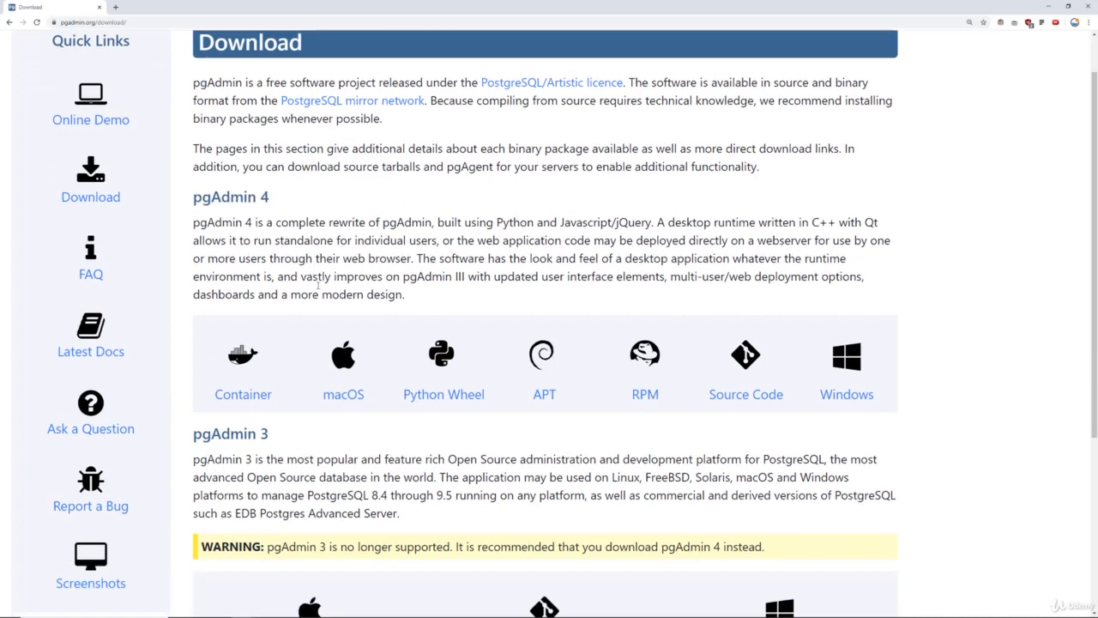
pyautogui.moveTo(293, 359); pyautogui.dragTo(191, 361)
pyautogui.click(307, 396)
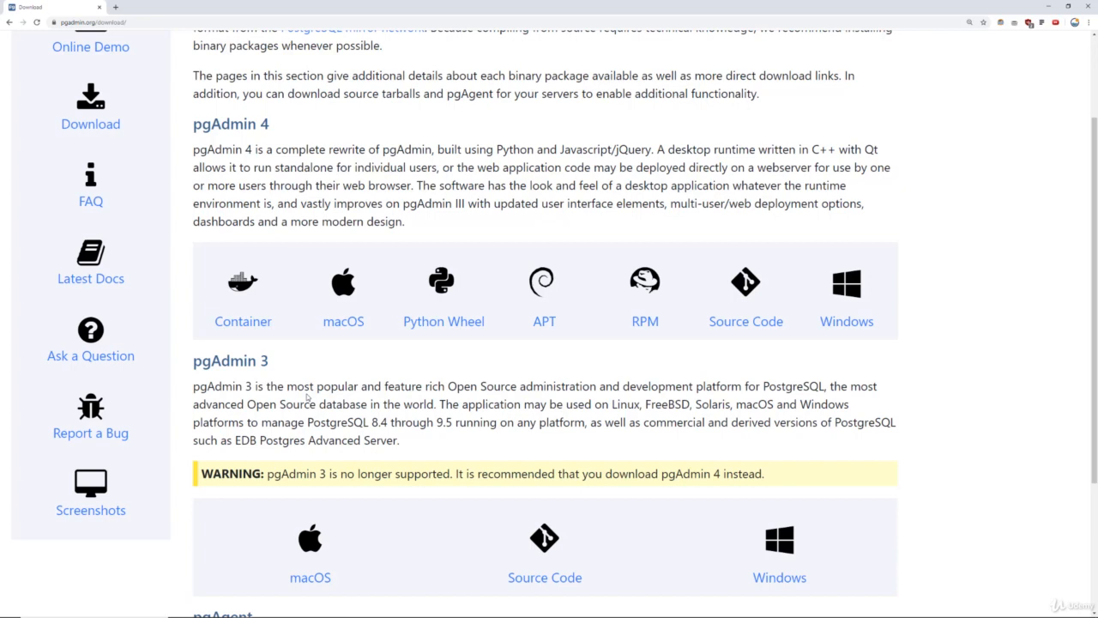
pyautogui.scroll(-1, 308, 396)
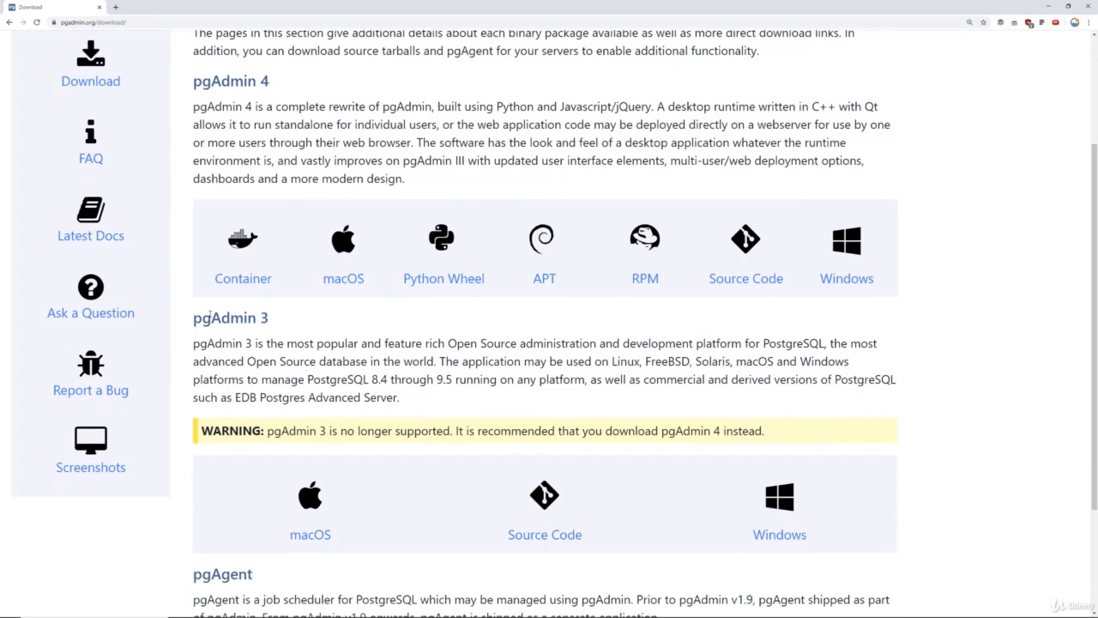
pyautogui.moveTo(194, 318); pyautogui.dragTo(269, 318)
pyautogui.moveTo(292, 82); pyautogui.dragTo(191, 76)
pyautogui.click(354, 130)
# Note that pgAdmin 3 is no longer supported and open the pgAdmin 4 Windows downloads.
pyautogui.scroll(-2, 333, 345)
pyautogui.moveTo(269, 345); pyautogui.dragTo(453, 345)
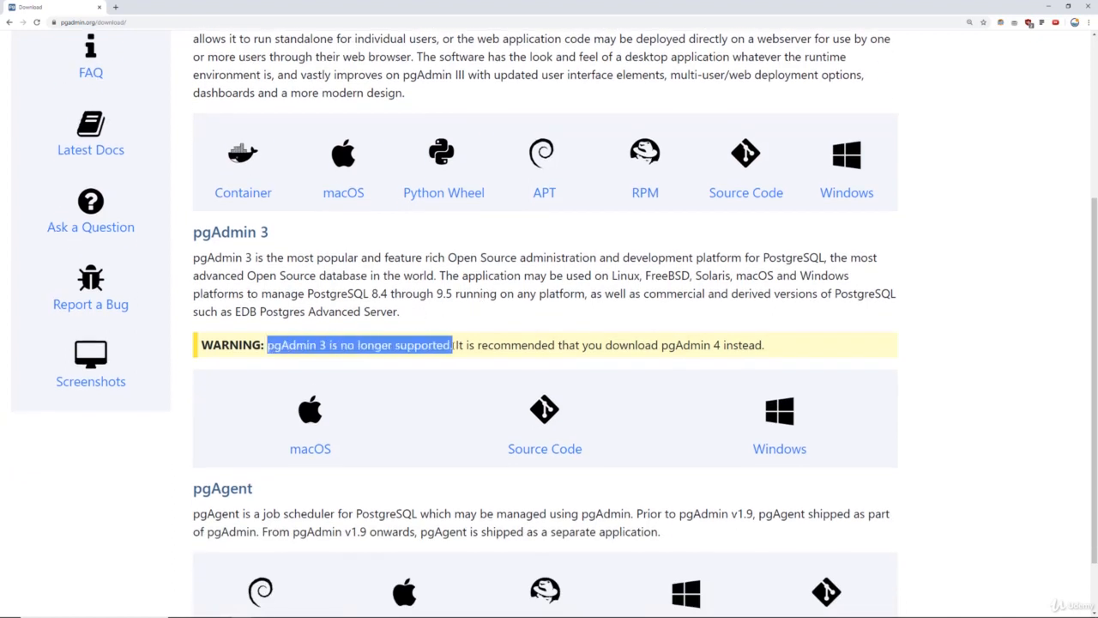
pyautogui.click(426, 293)
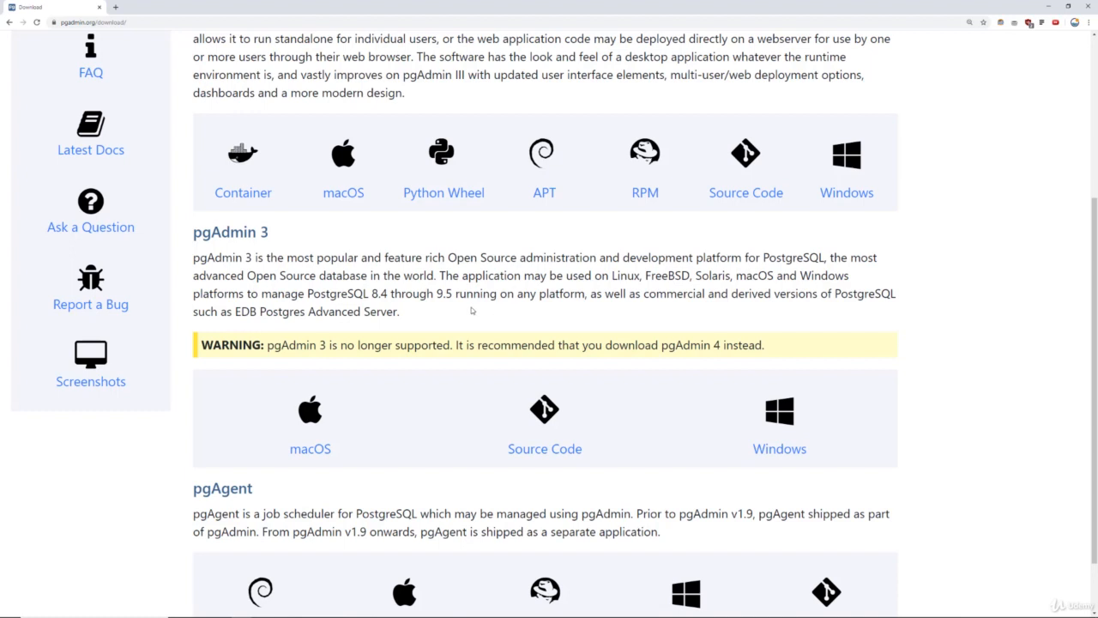
pyautogui.moveTo(290, 233); pyautogui.dragTo(194, 233)
pyautogui.click(413, 275)
pyautogui.scroll(3, 416, 277)
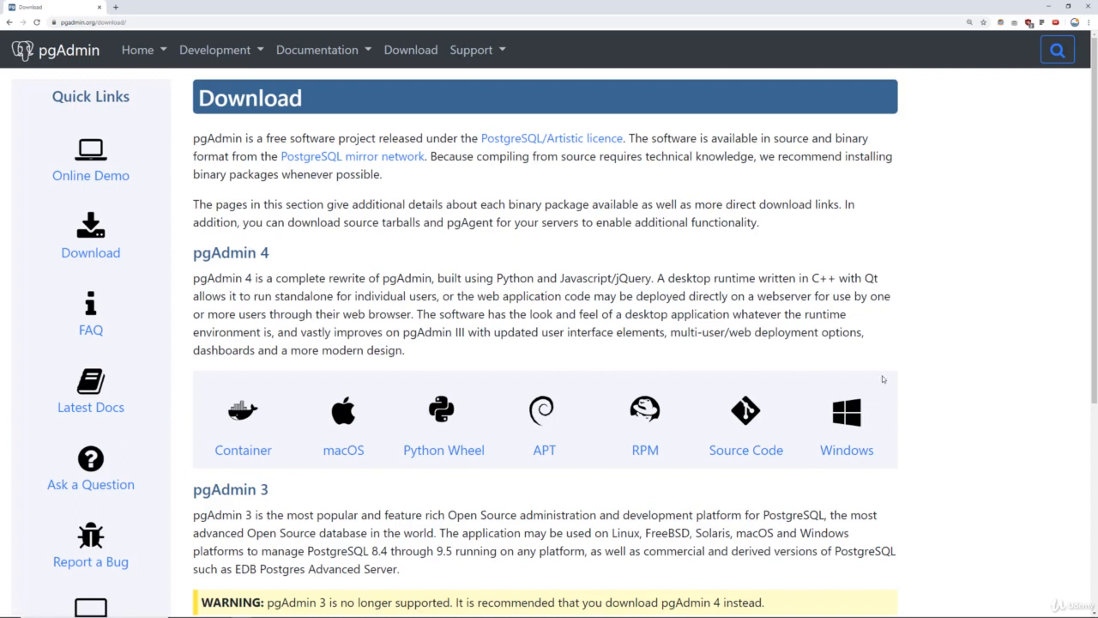
pyautogui.click(849, 418)
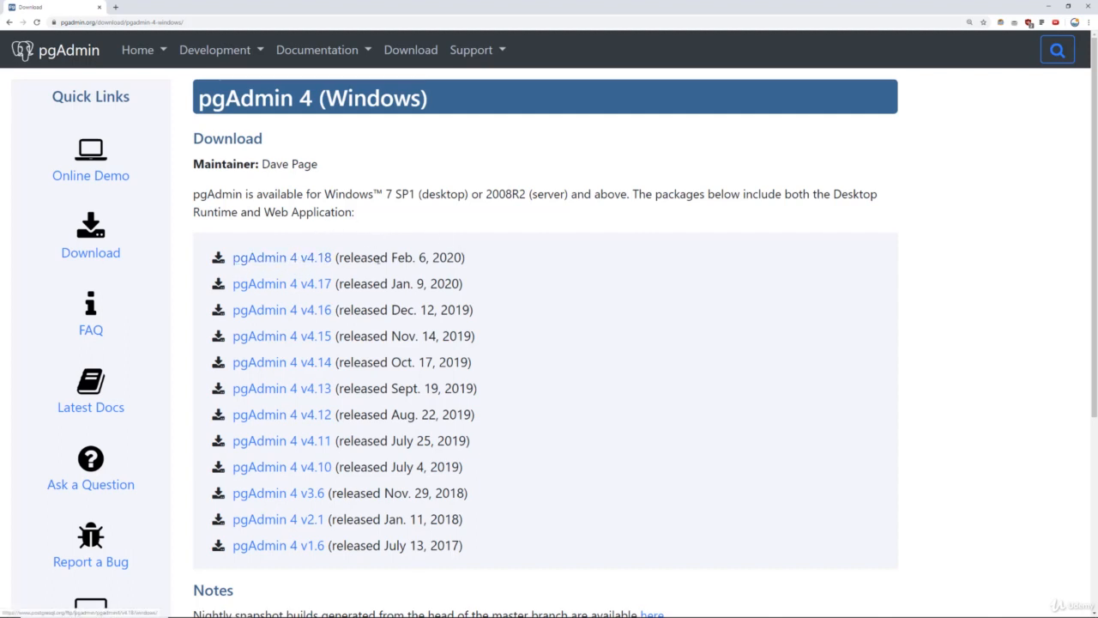
# Open the pgAdmin 4 v4.18 release files and save the 83.4 MB pgadmin4-4.18-x86.exe installer.
pyautogui.moveTo(392, 257); pyautogui.dragTo(470, 259)
pyautogui.click(470, 259)
pyautogui.click(292, 257)
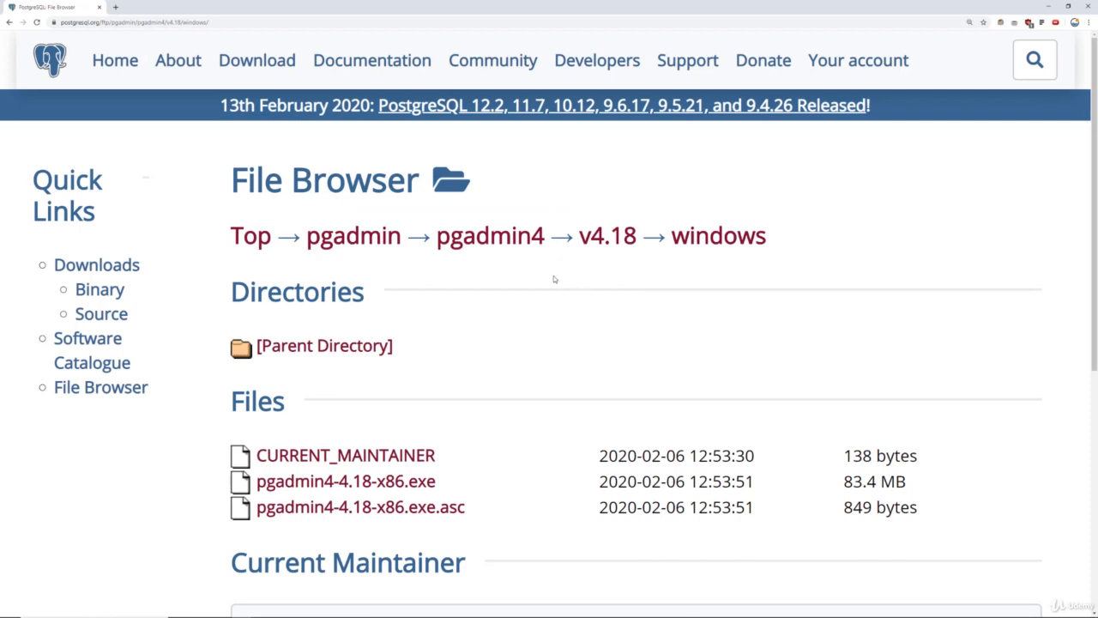
pyautogui.scroll(-1, 554, 279)
pyautogui.scroll(-1, 553, 279)
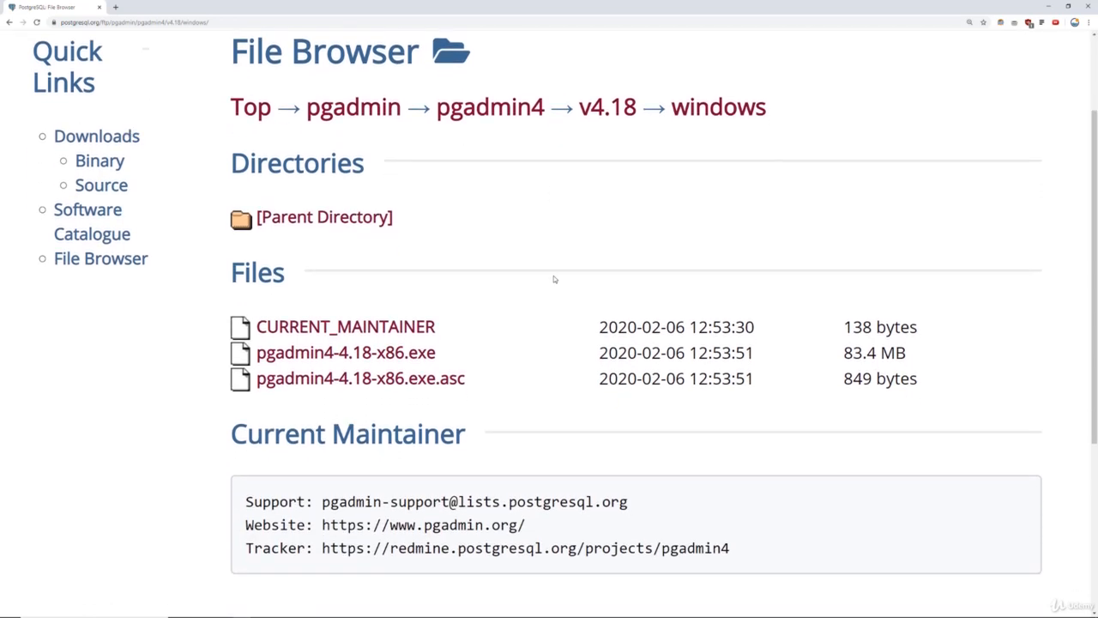
pyautogui.click(388, 354)
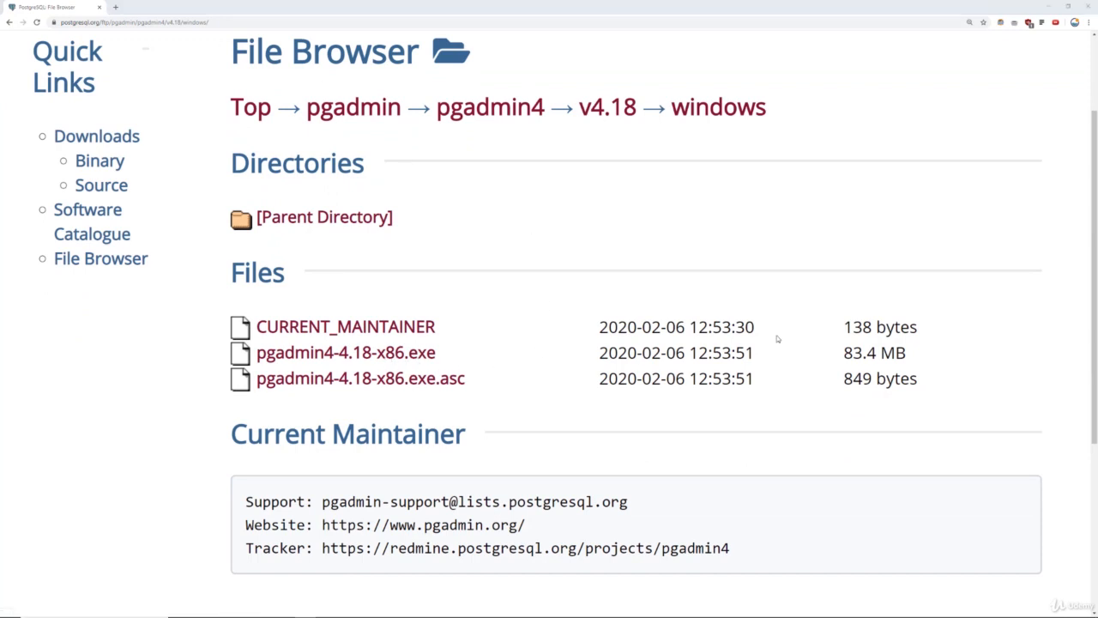
pyautogui.doubleClick(846, 354)
pyautogui.moveTo(878, 354); pyautogui.dragTo(912, 356)
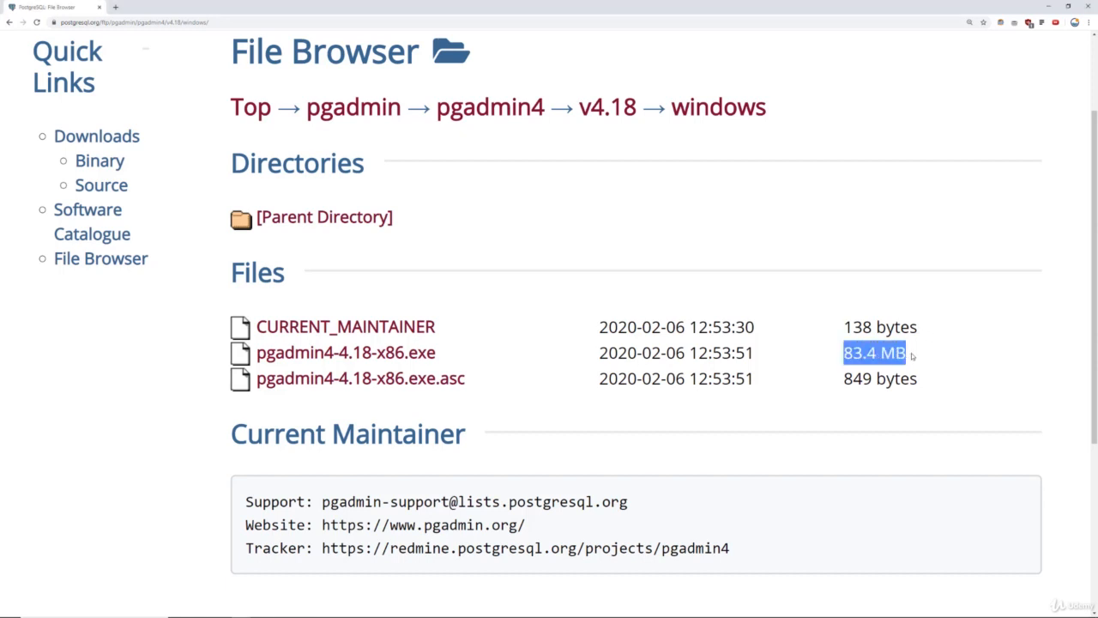
pyautogui.click(412, 358)
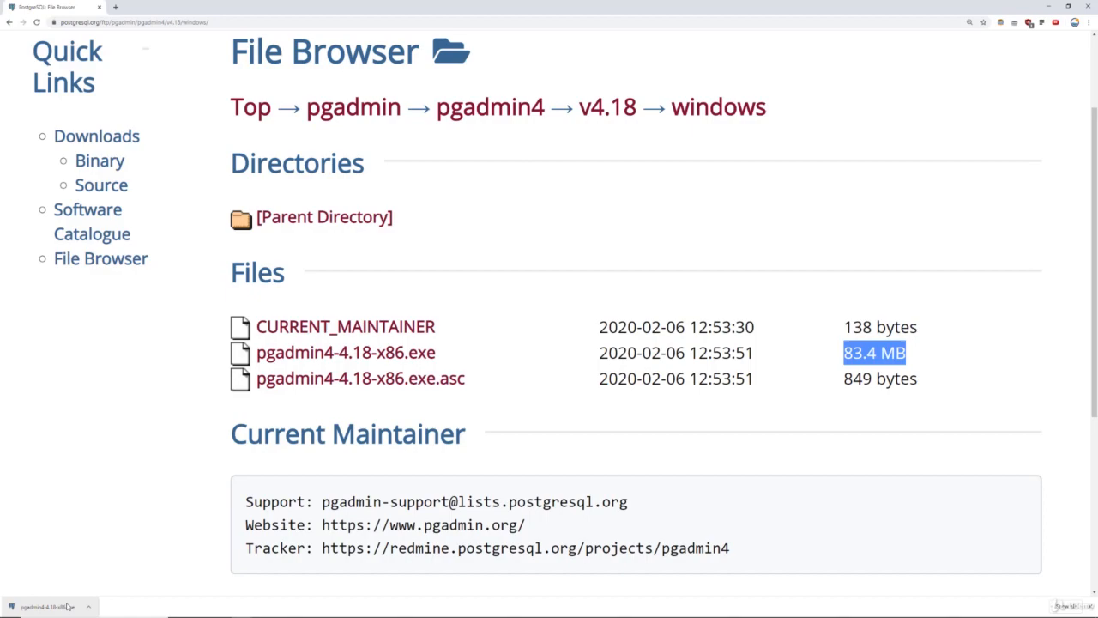
# Install pgAdmin 4, accepting the licence, the default folder and the pgAdmin 4 Start Menu folder.
pyautogui.click(67, 607)
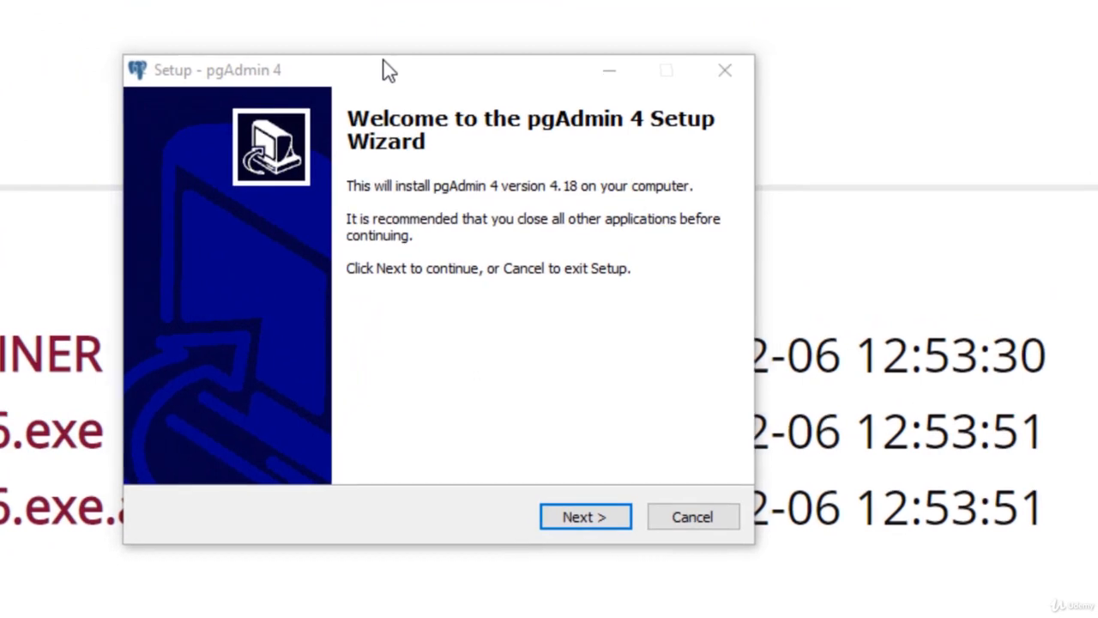
pyautogui.click(450, 138)
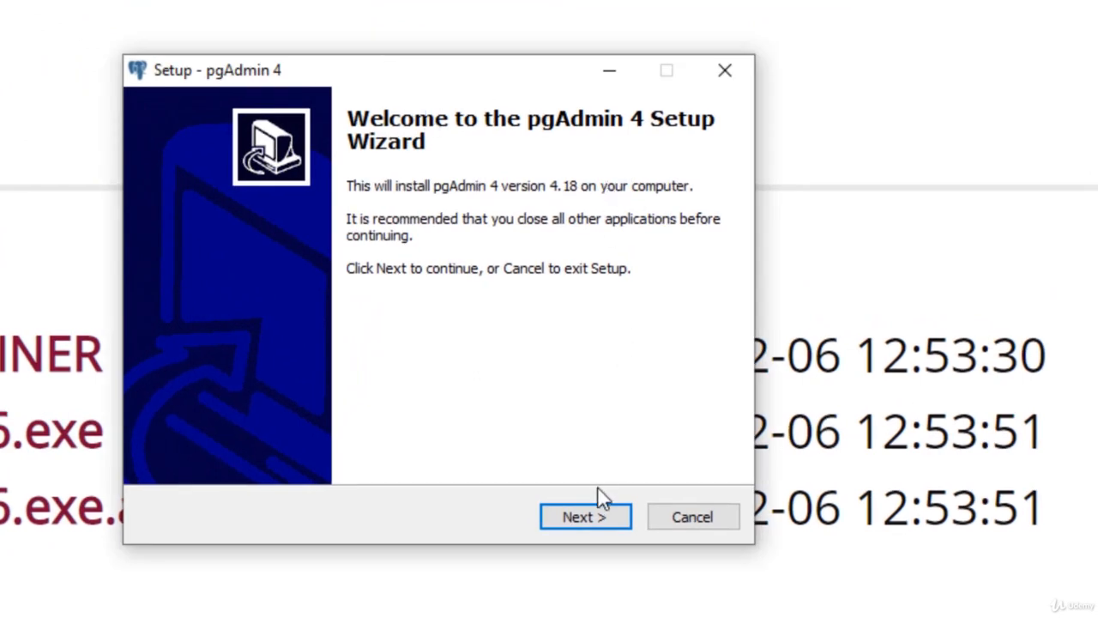
pyautogui.click(599, 518)
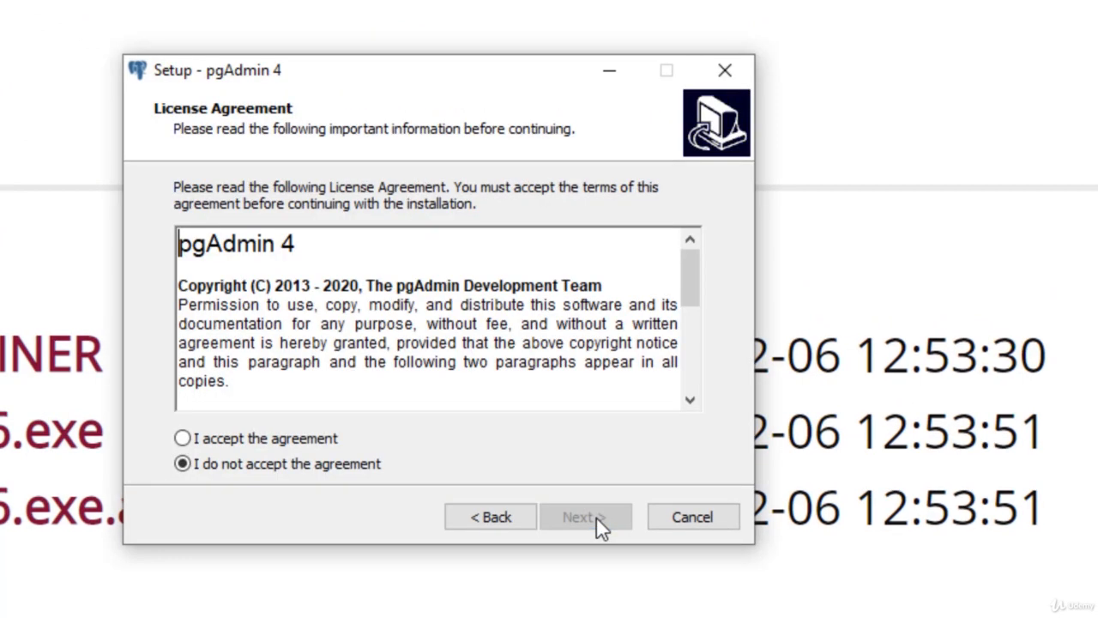
pyautogui.click(220, 440)
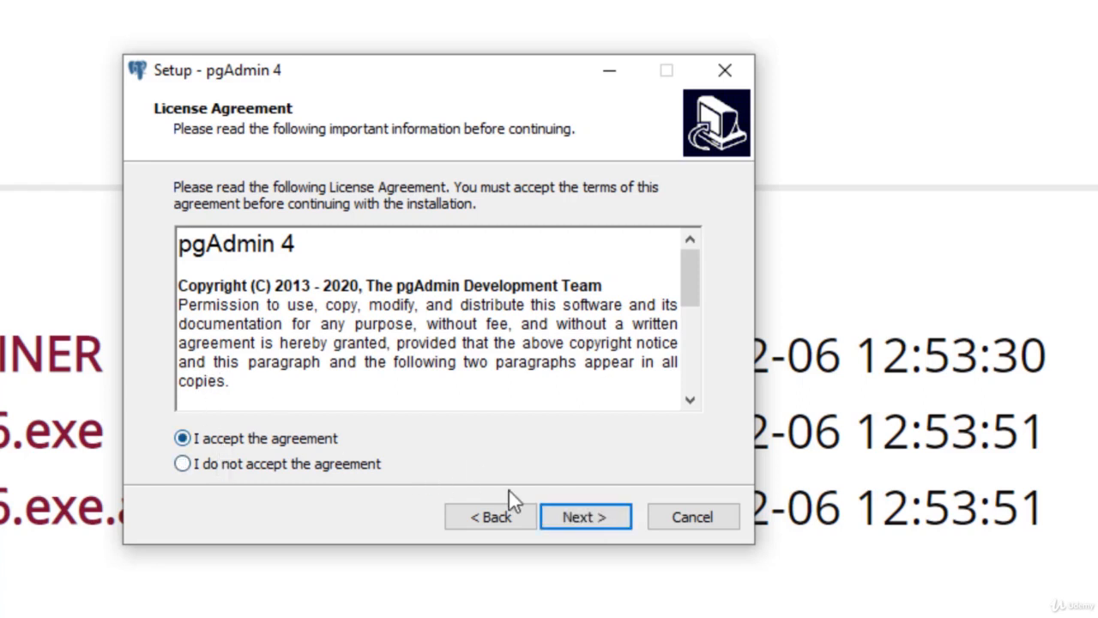
pyautogui.click(592, 517)
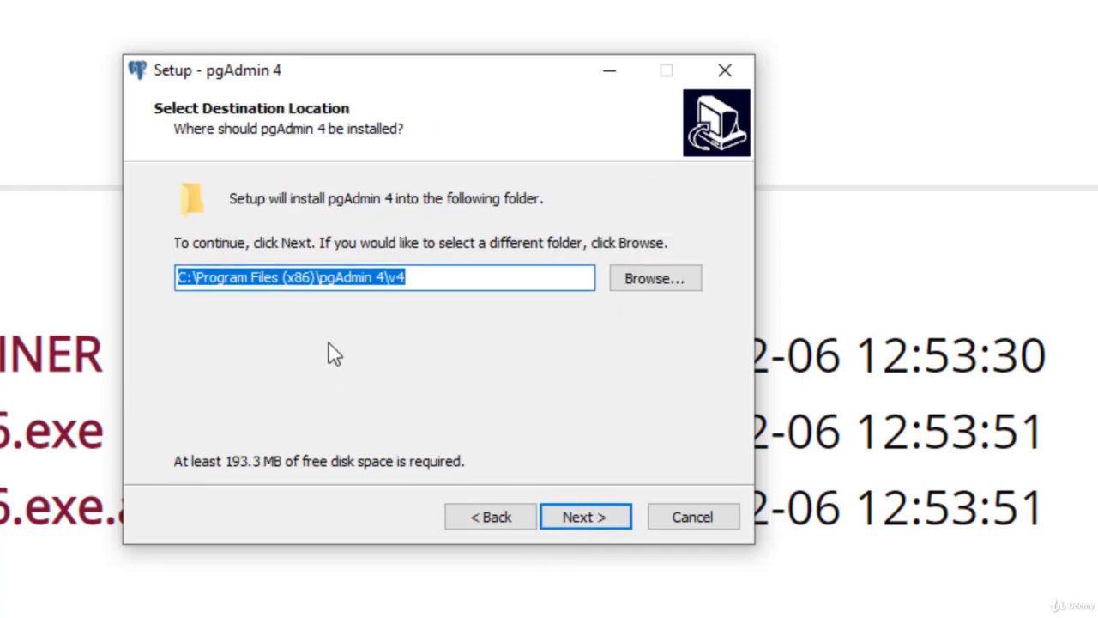
pyautogui.click(597, 518)
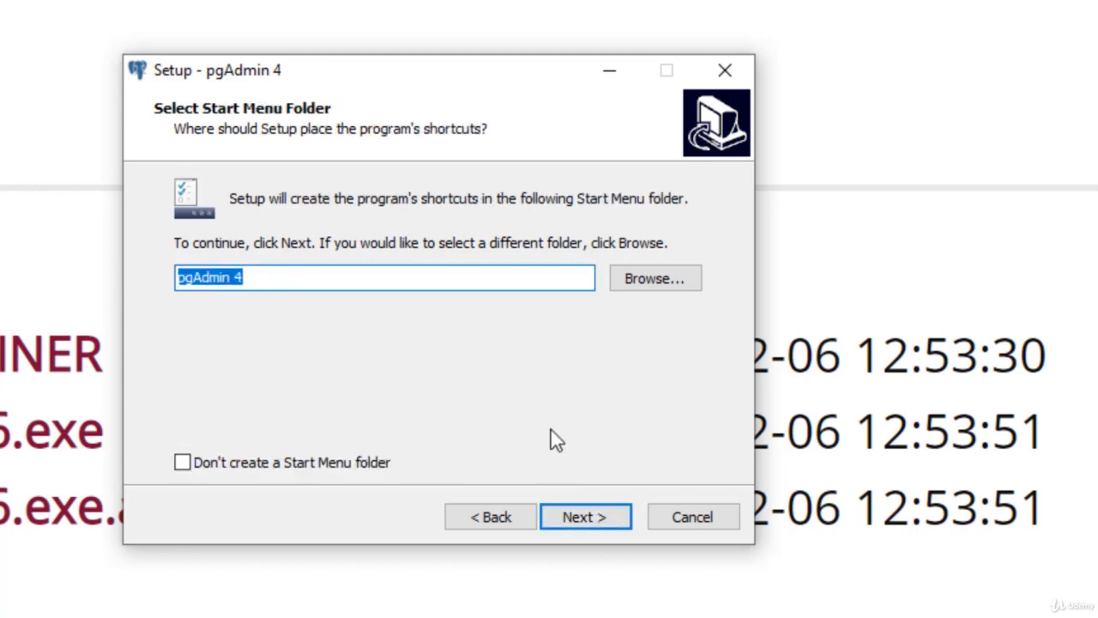
pyautogui.click(599, 525)
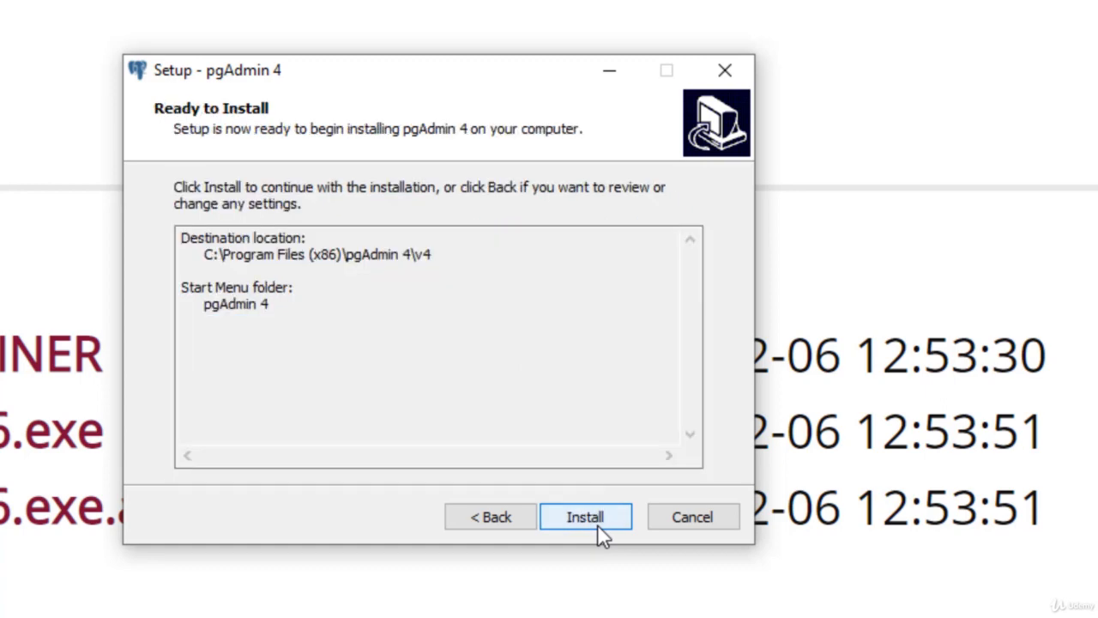
pyautogui.click(600, 525)
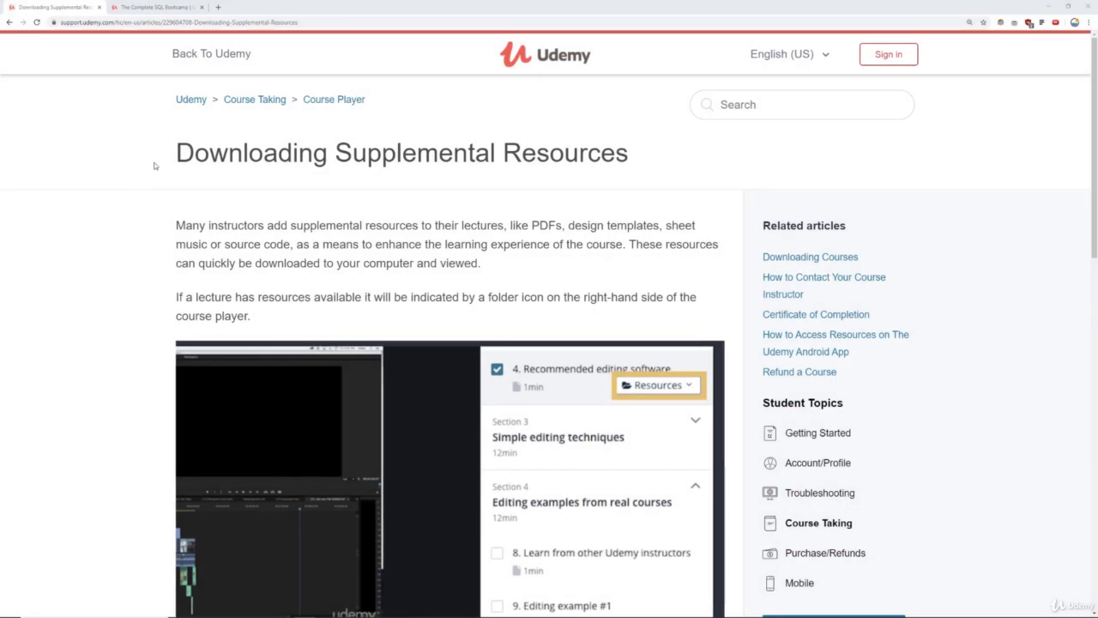
# Read through the Downloading Supplemental Resources help article.
pyautogui.moveTo(172, 156); pyautogui.dragTo(631, 162)
pyautogui.click(591, 163)
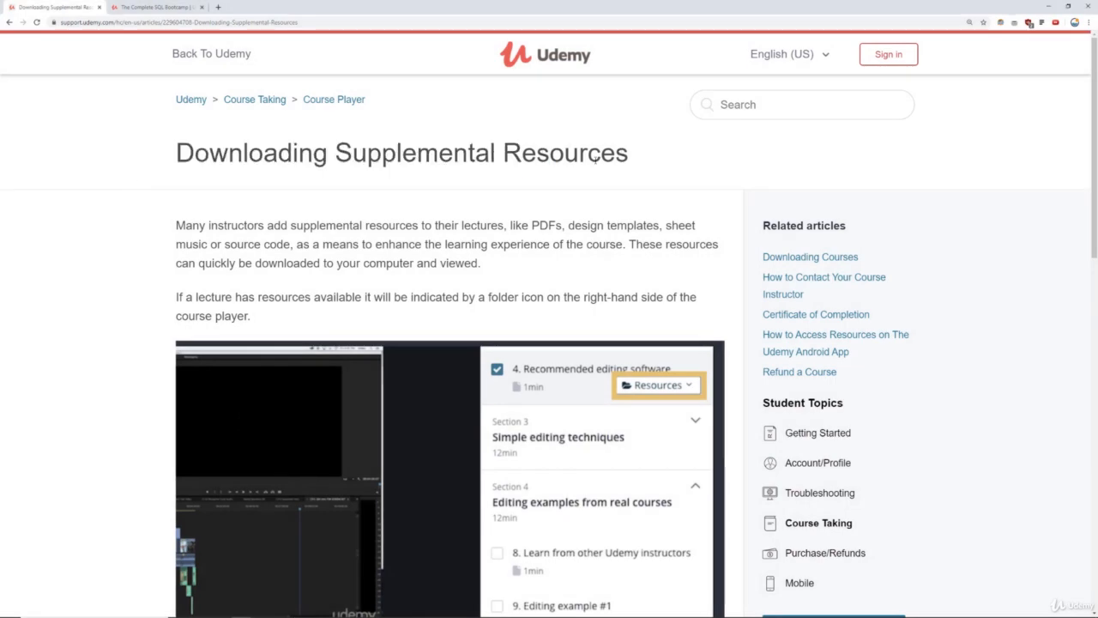
pyautogui.scroll(-2, 591, 164)
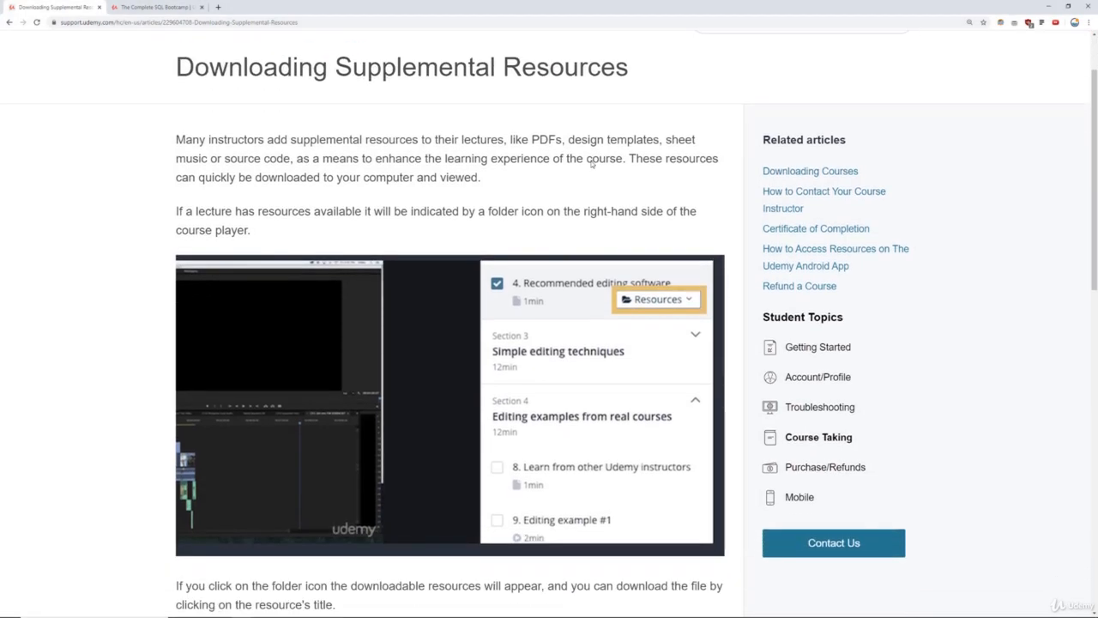
pyautogui.scroll(-1, 591, 164)
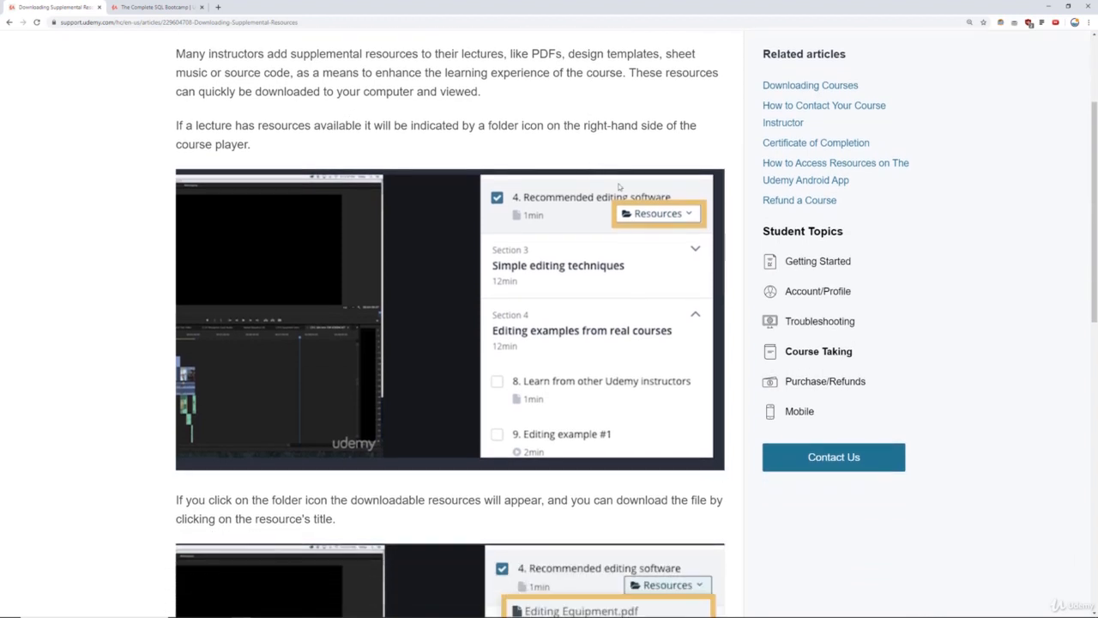
pyautogui.scroll(-3, 668, 216)
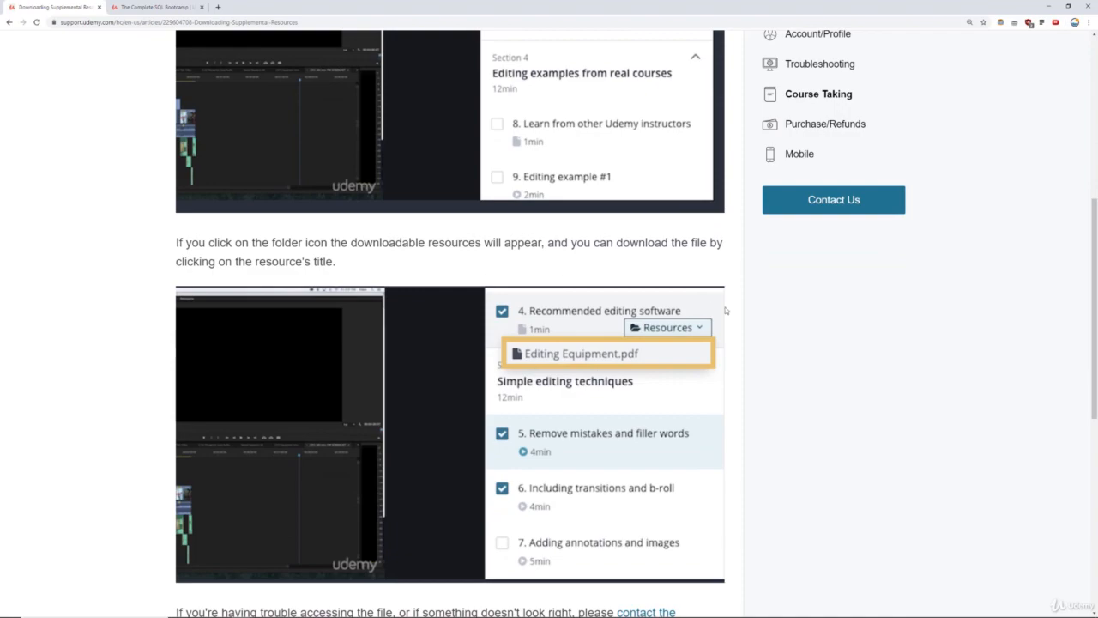
pyautogui.scroll(-2, 708, 255)
pyautogui.scroll(6, 708, 256)
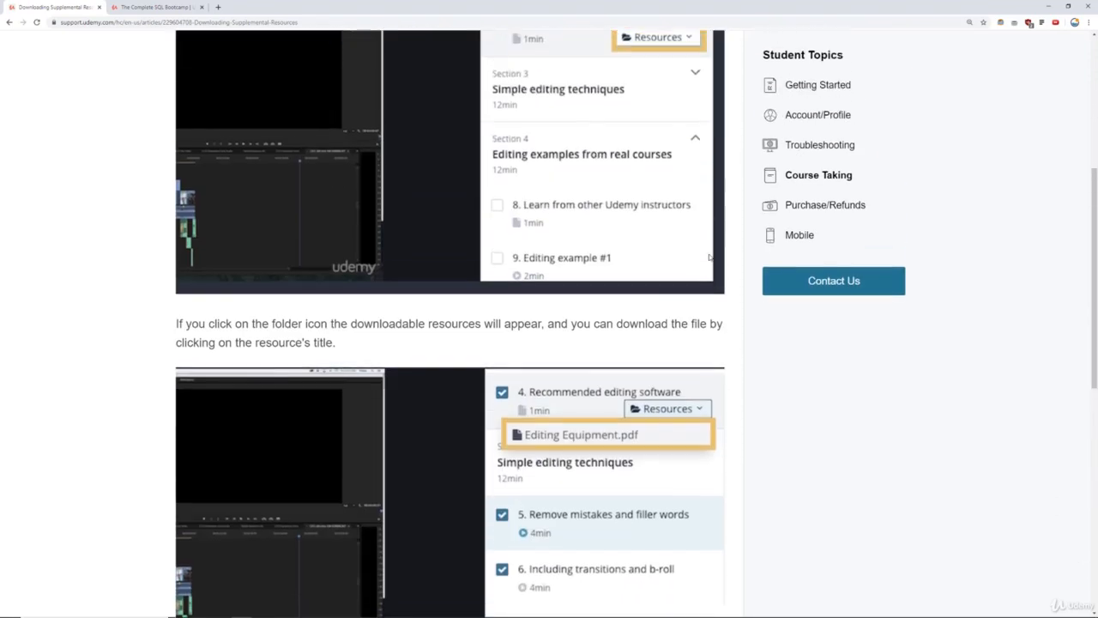
# Download dvdrental.tar from lecture 6's resources in the course and show it in its folder.
pyautogui.click(154, 7)
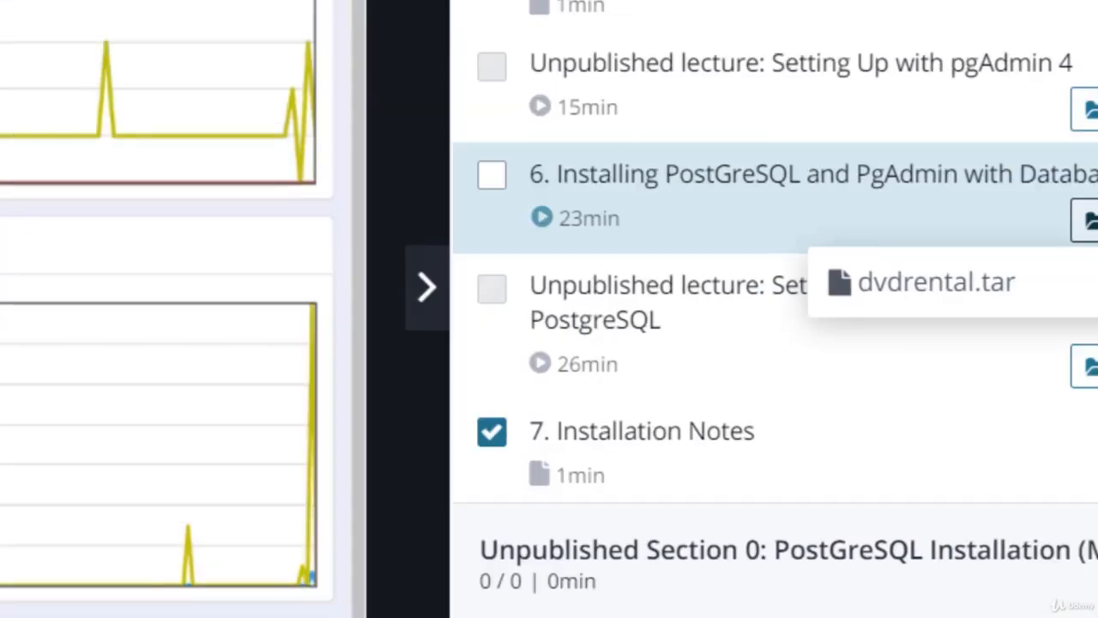
pyautogui.click(1072, 161)
pyautogui.click(1073, 162)
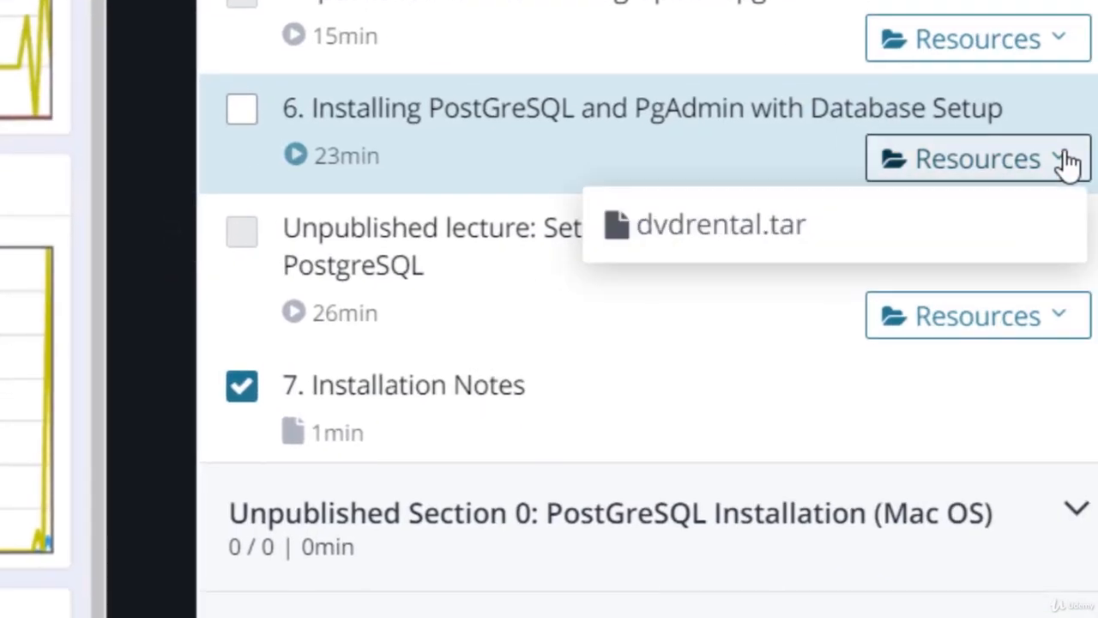
pyautogui.click(721, 227)
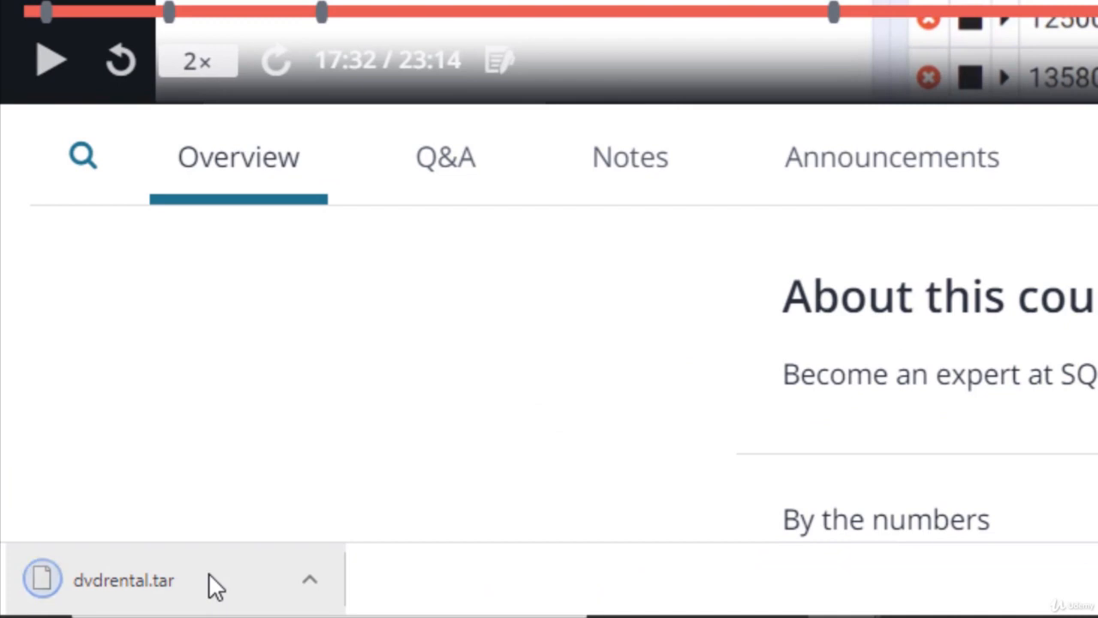
pyautogui.click(313, 584)
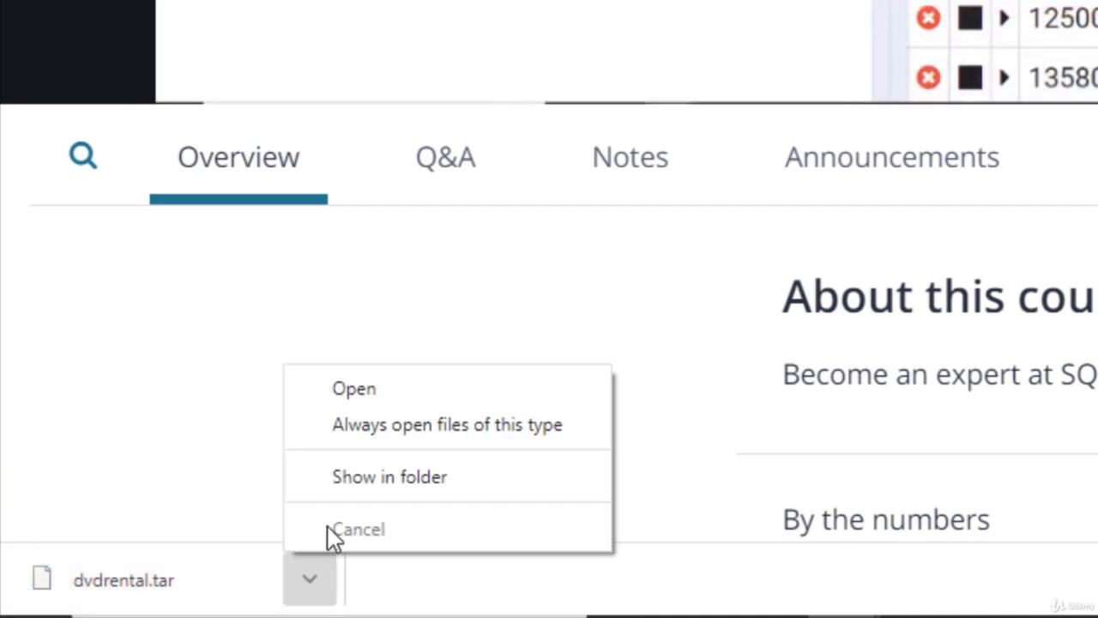
pyautogui.click(346, 481)
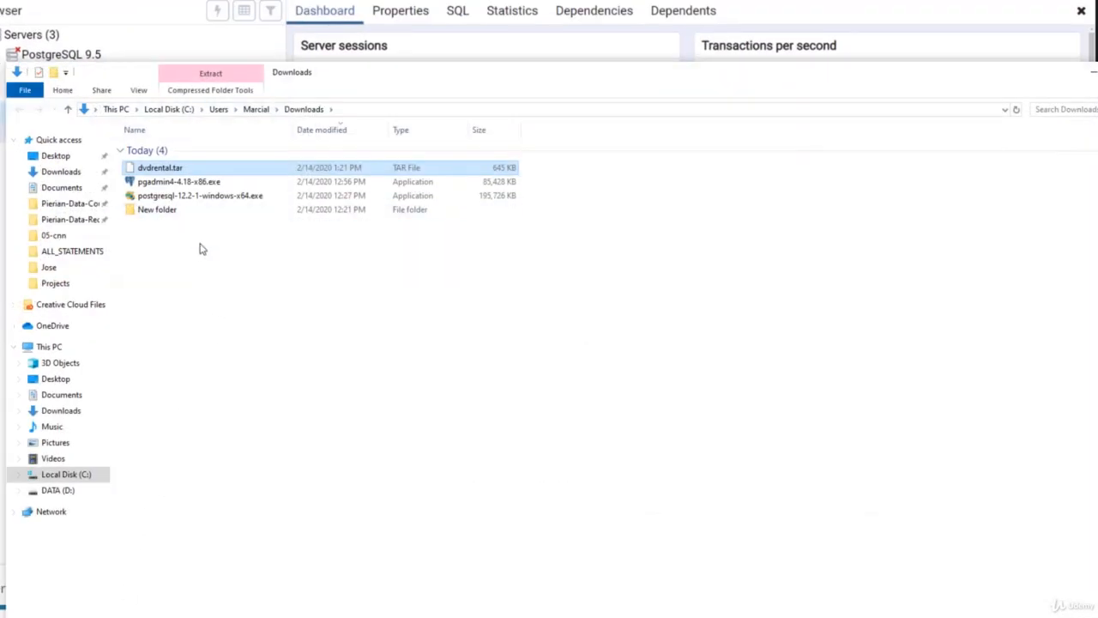
# Check dvdrental.tar's Properties, noting its Downloads location, then close the dialog.
pyautogui.click(203, 245)
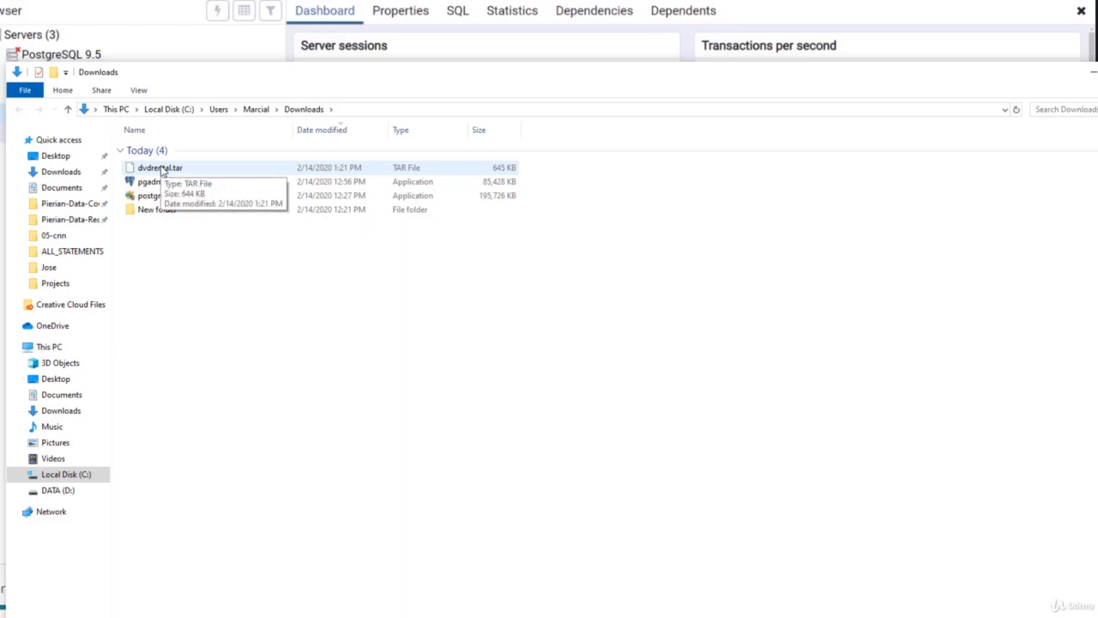
pyautogui.rightClick(161, 172)
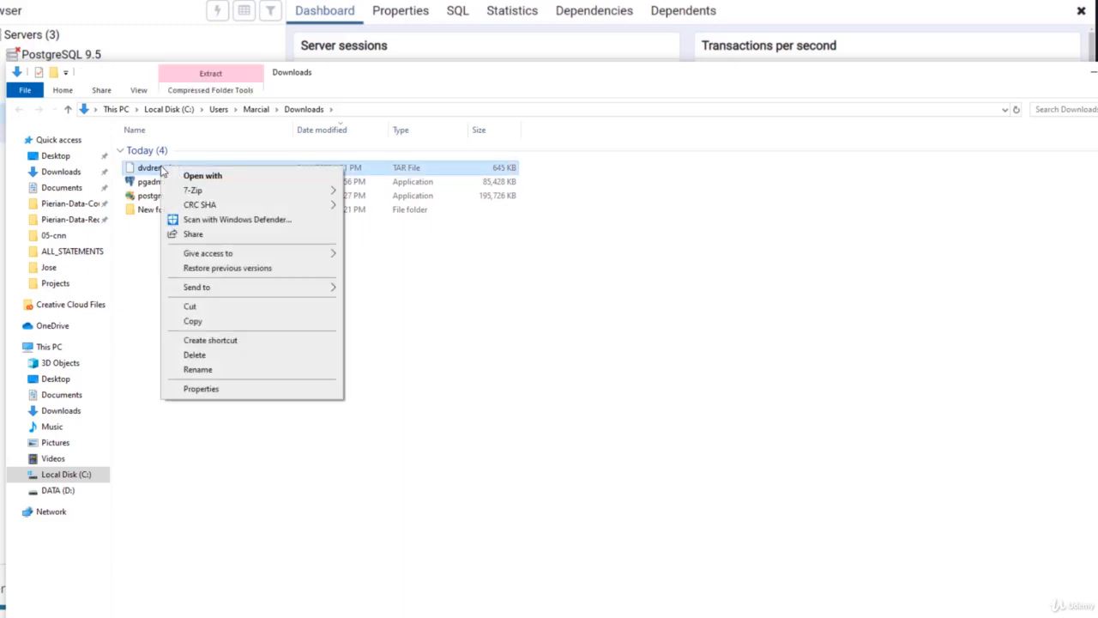
pyautogui.click(202, 388)
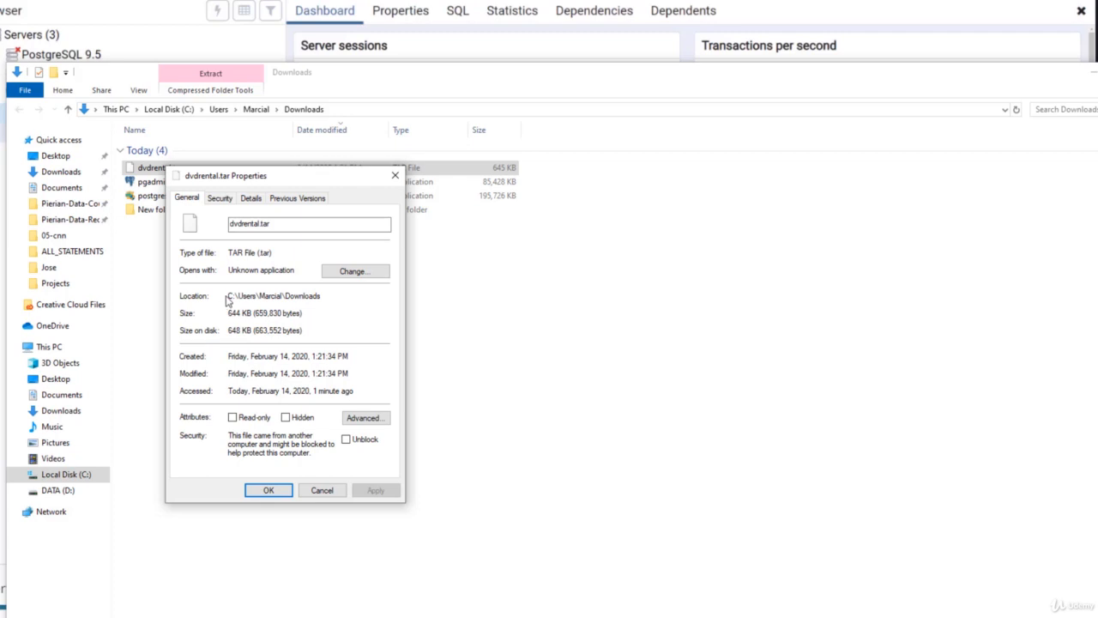
pyautogui.moveTo(230, 301)
pyautogui.mouseDown()
pyautogui.moveTo(325, 296)
pyautogui.moveTo(215, 297)
pyautogui.mouseUp()
pyautogui.click(319, 298)
pyautogui.click(341, 301)
pyautogui.click(267, 489)
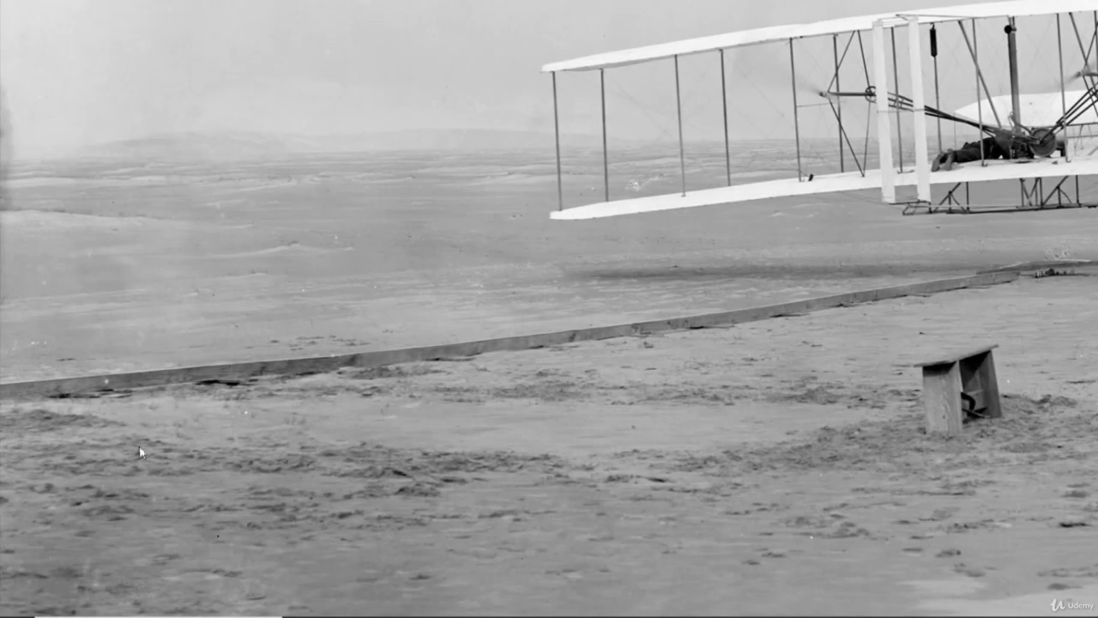
# Search Windows for 'pgadmin' and launch the pgAdmin 4 best match.
pyautogui.click(84, 603)
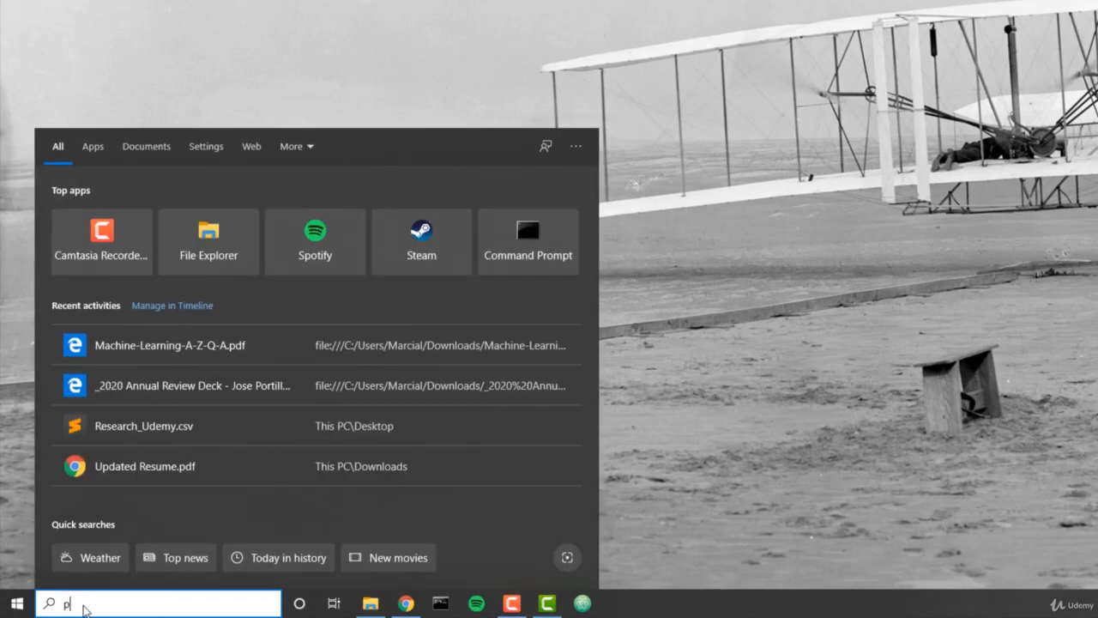
pyautogui.write('pgadmin')
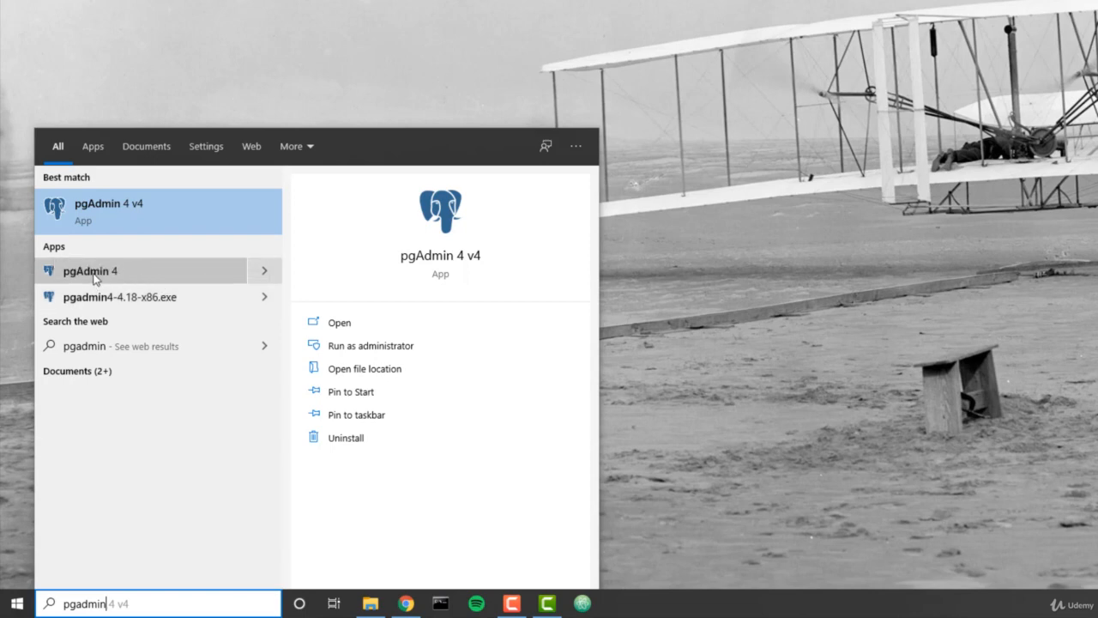
pyautogui.click(105, 222)
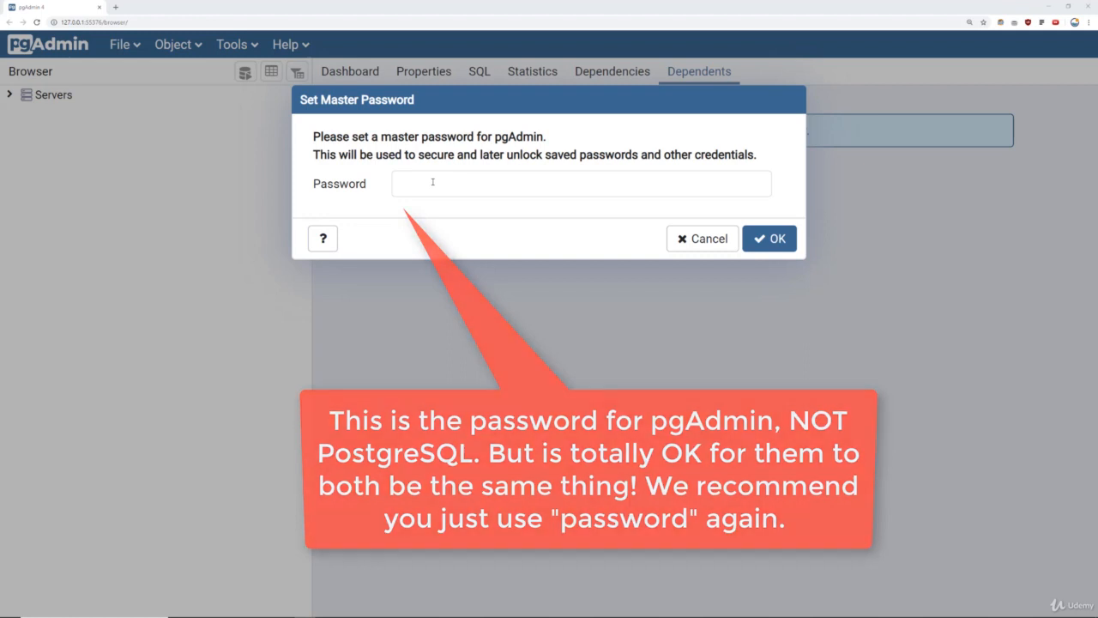
# Set a new master password, then expand Servers to list PostgreSQL 9.5, 10, 11 and 12.
pyautogui.click(433, 183)
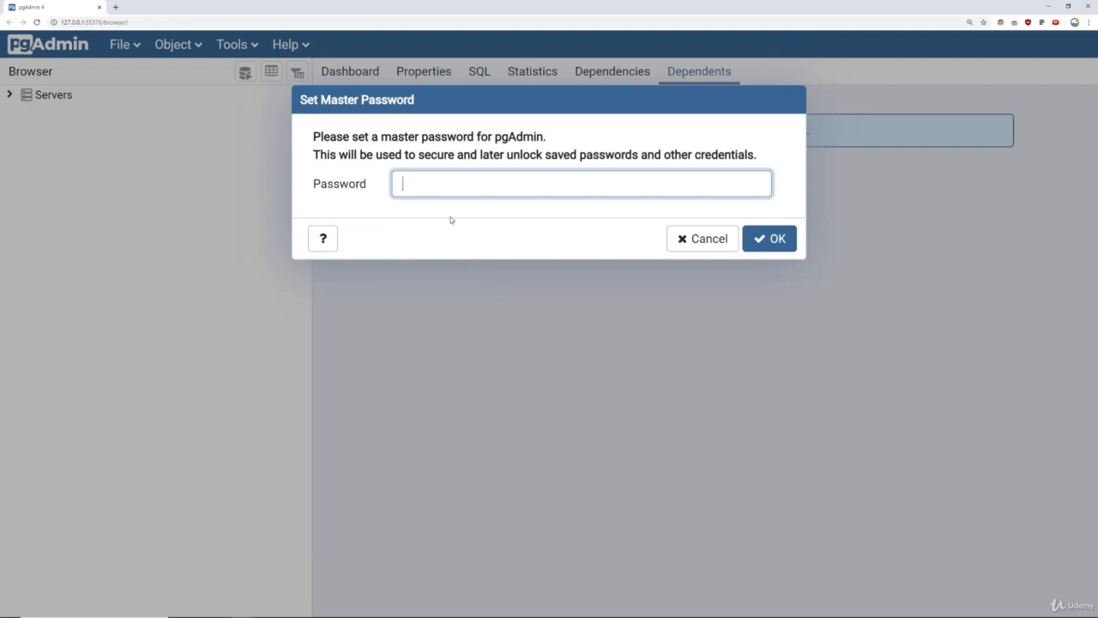
pyautogui.write('••••••••')
pyautogui.click(768, 240)
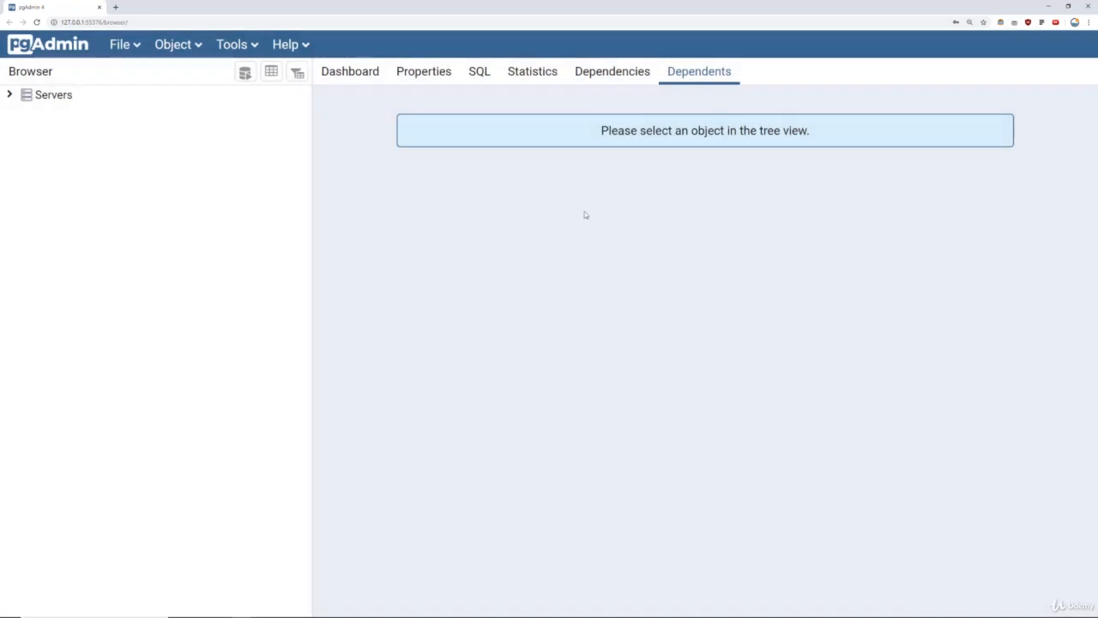
pyautogui.click(9, 95)
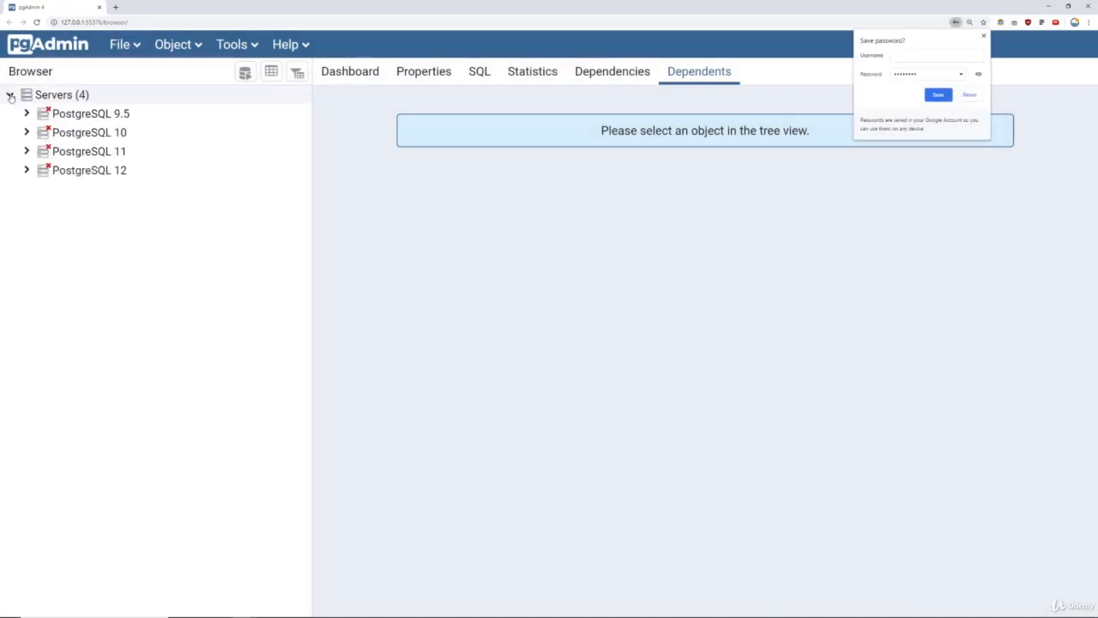
# Connect to the PostgreSQL 12 server using the postgres password, with Save Password ticked.
pyautogui.click(967, 95)
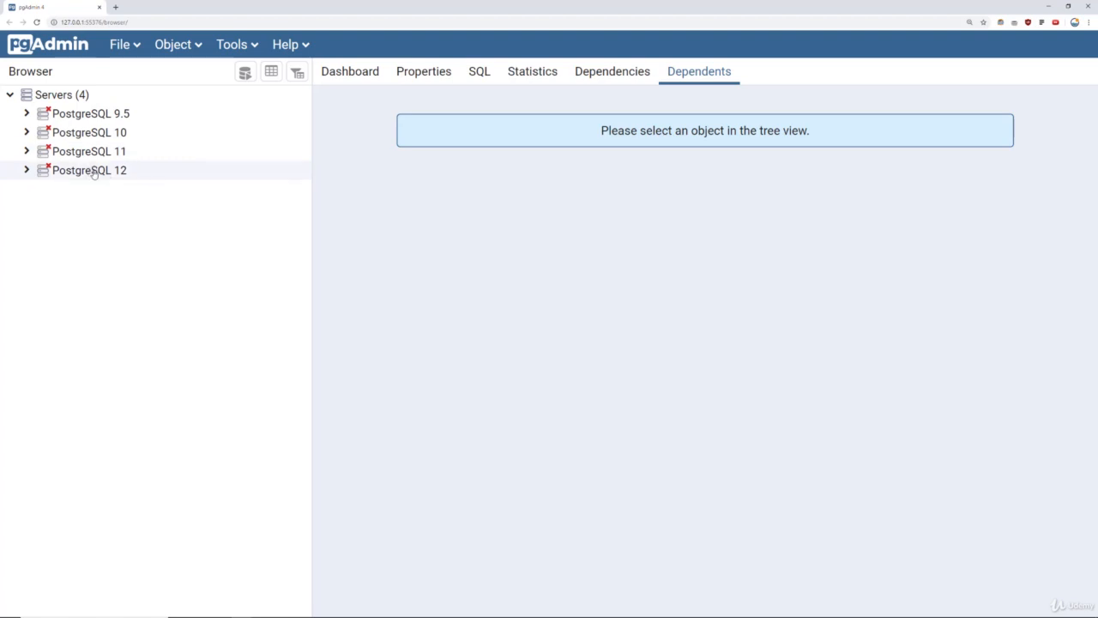
pyautogui.click(96, 175)
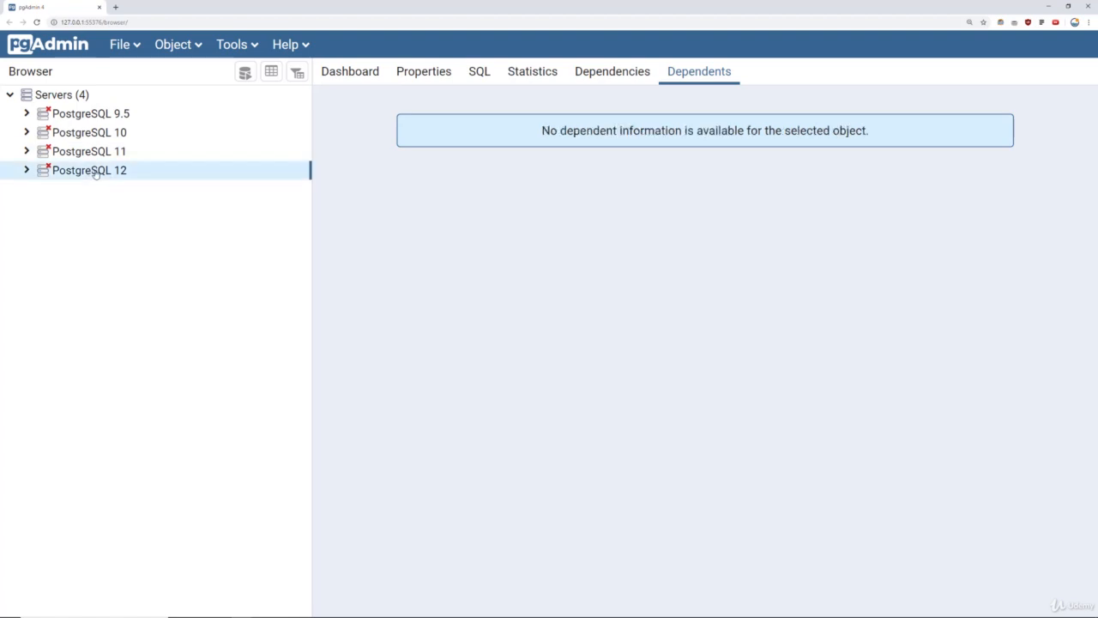
pyautogui.rightClick(93, 173)
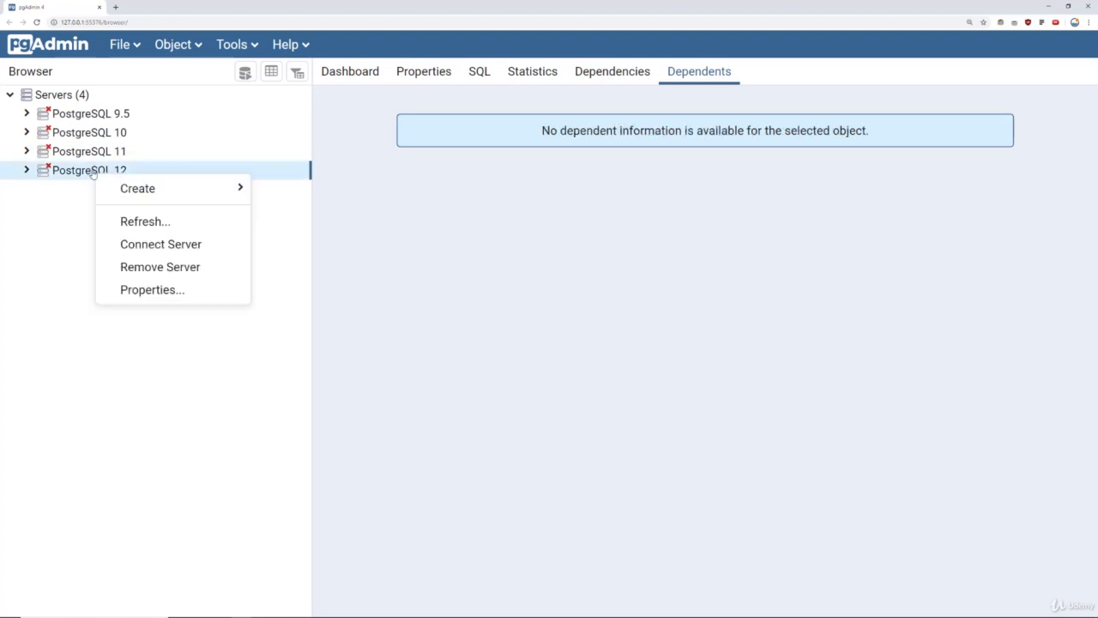
pyautogui.doubleClick(56, 174)
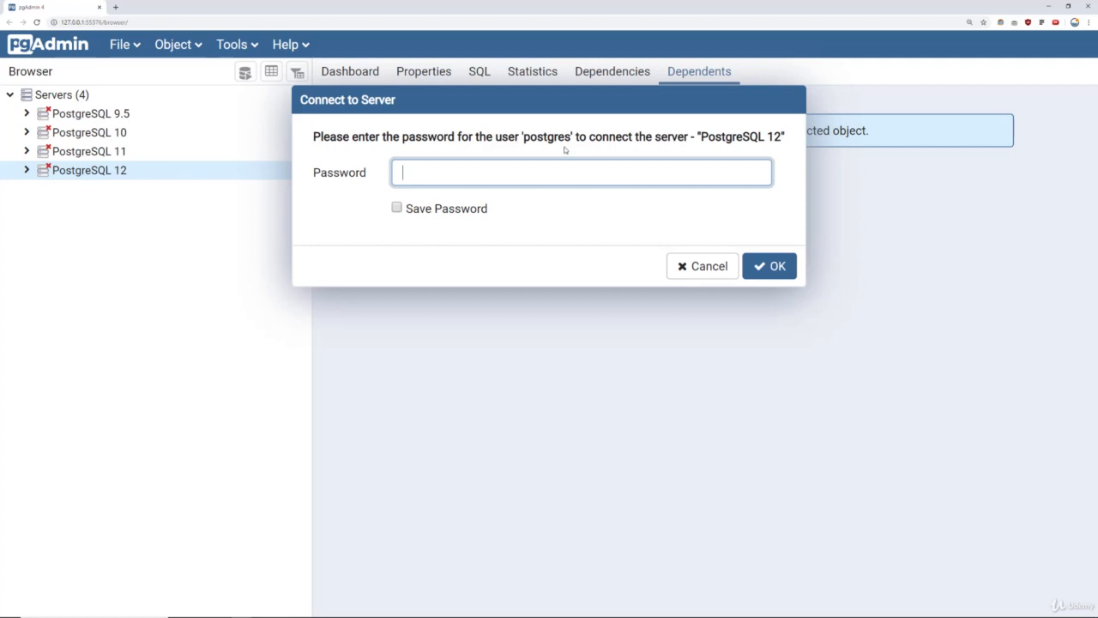
pyautogui.write('admin123')
pyautogui.click(396, 208)
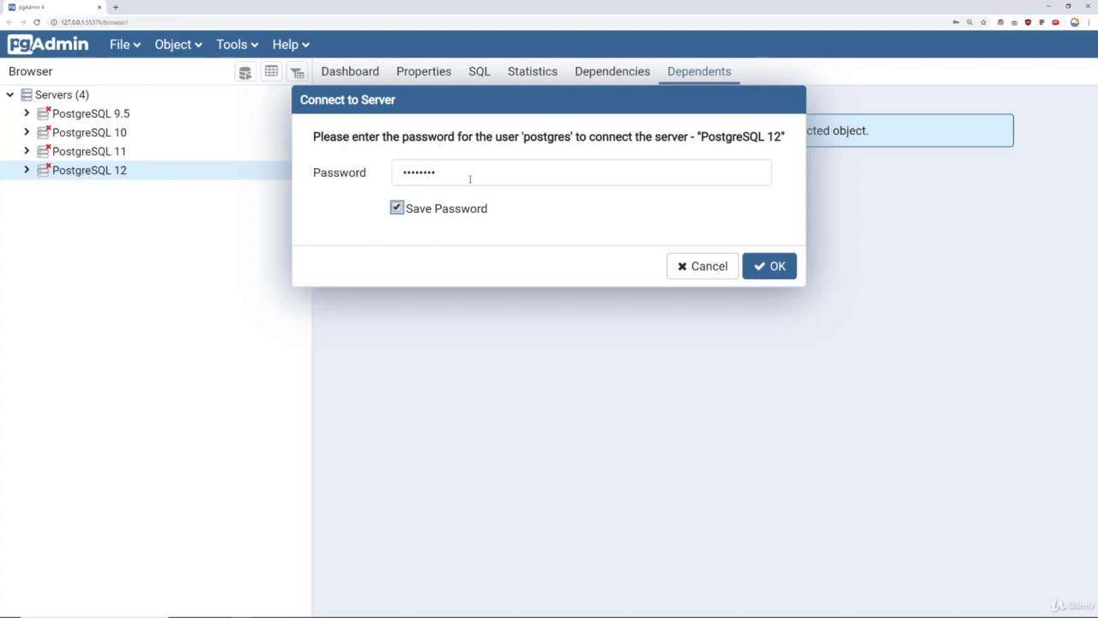
pyautogui.click(776, 270)
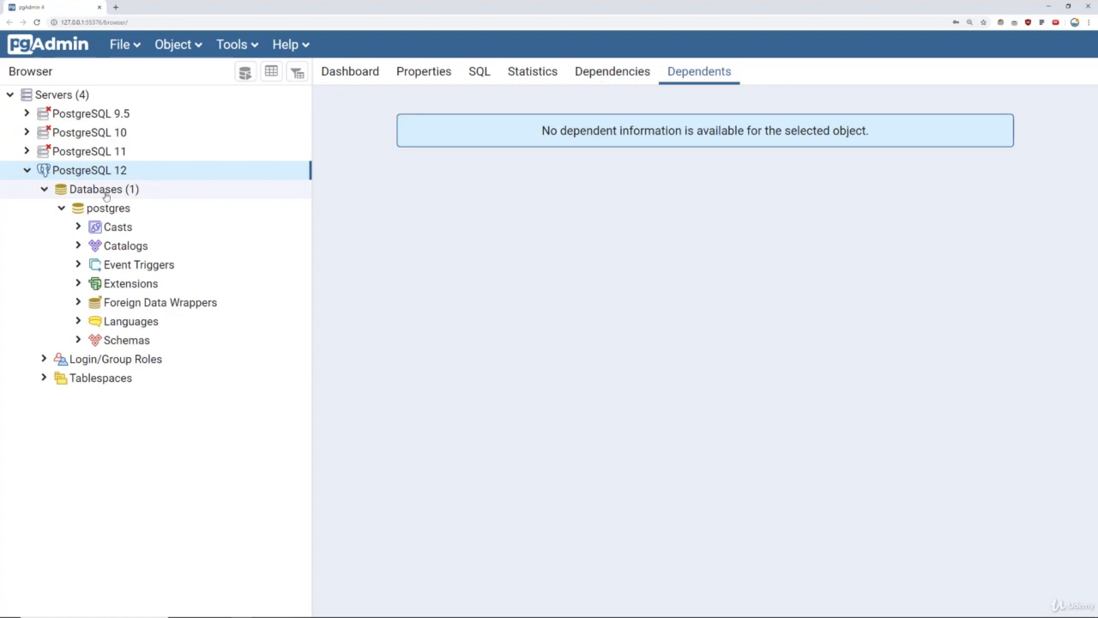
# Create a database named dvdrental on PostgreSQL 12, then expand Databases and connect to it.
pyautogui.click(42, 189)
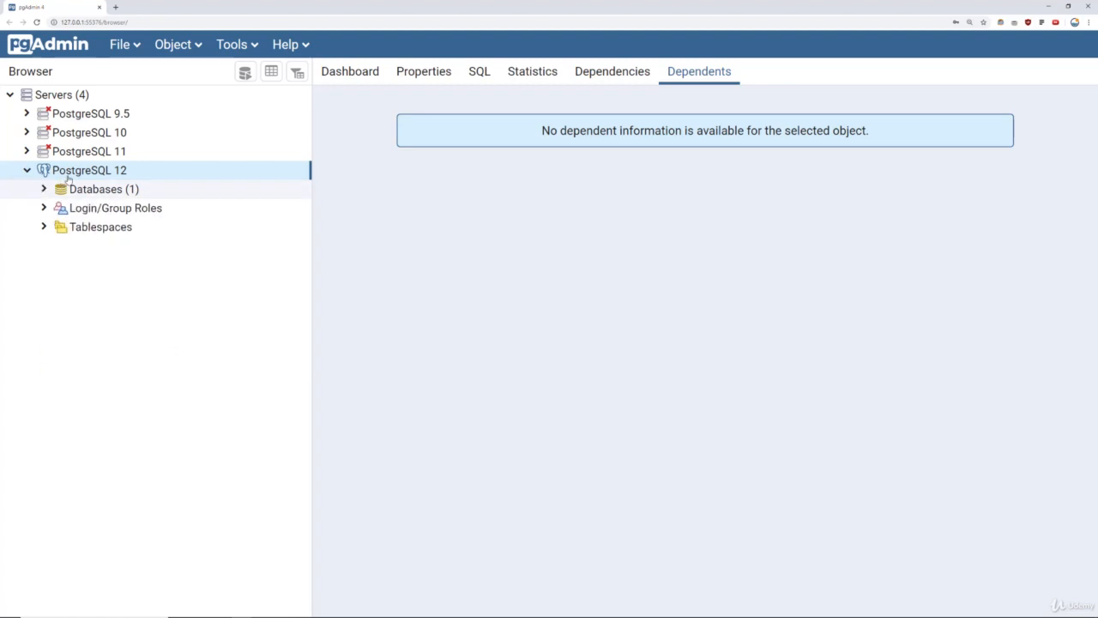
pyautogui.rightClick(103, 173)
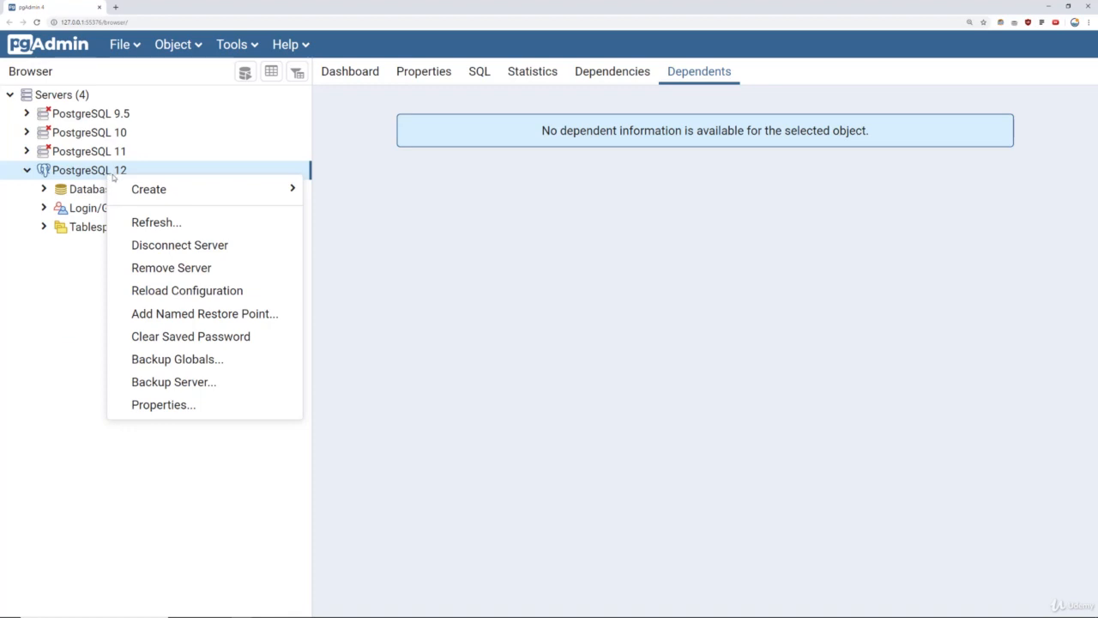
pyautogui.moveTo(140, 190)
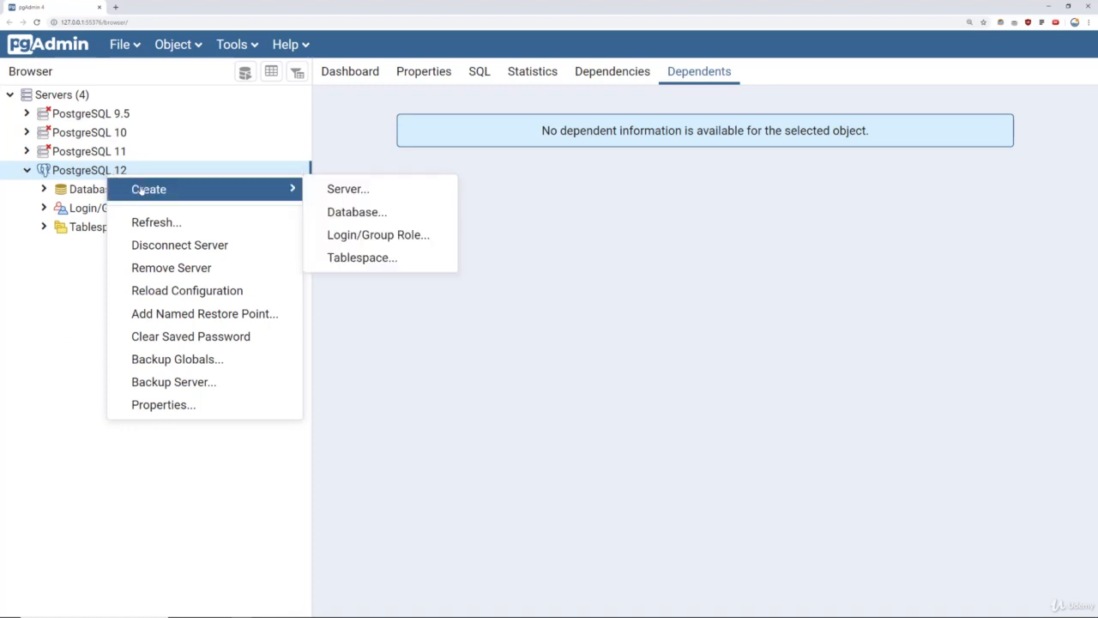
pyautogui.click(371, 214)
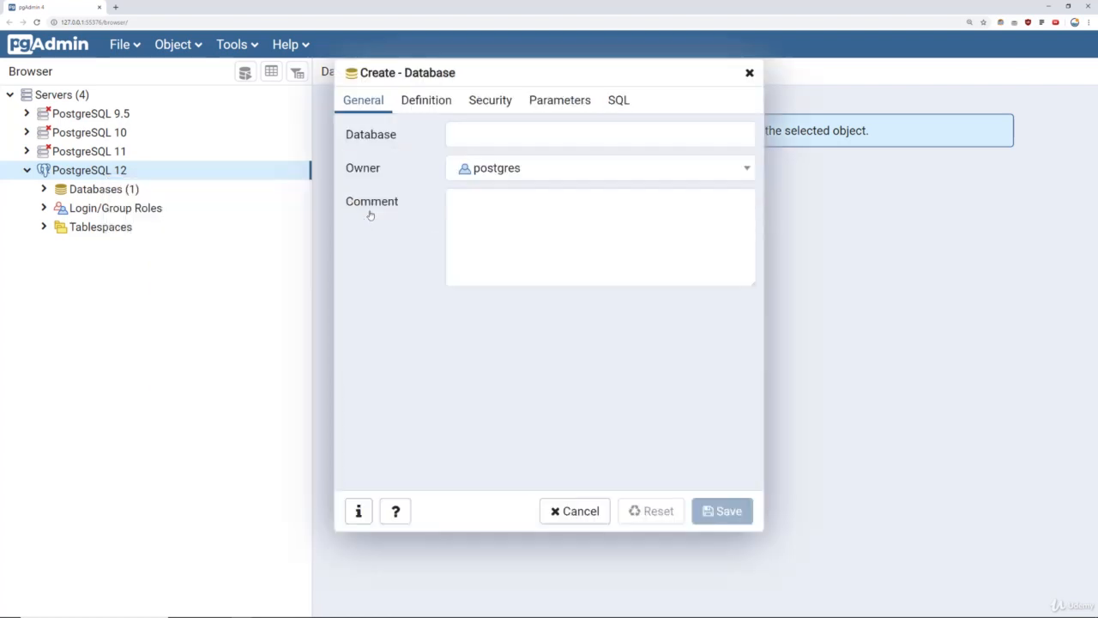
pyautogui.click(468, 134)
pyautogui.write('dvd')
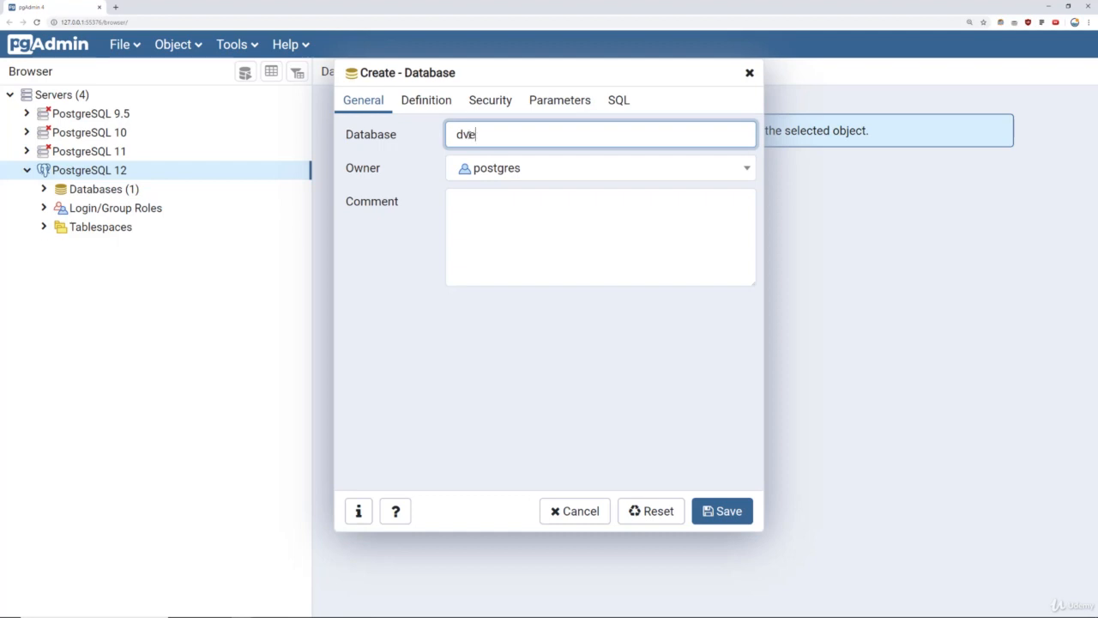
pyautogui.write('renta')
pyautogui.click(730, 513)
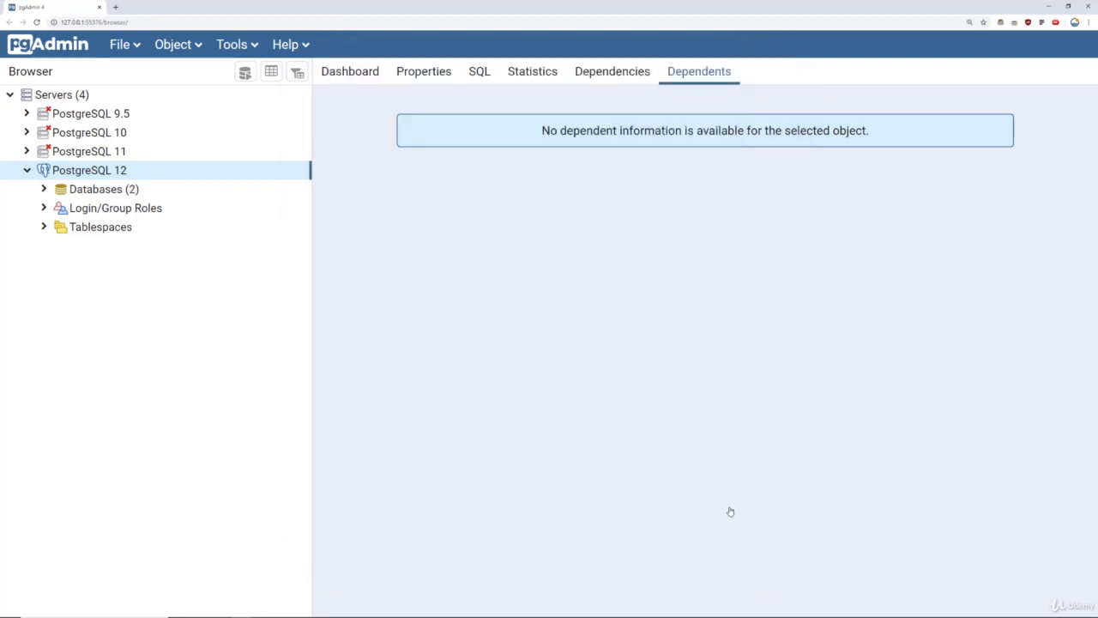
pyautogui.click(43, 189)
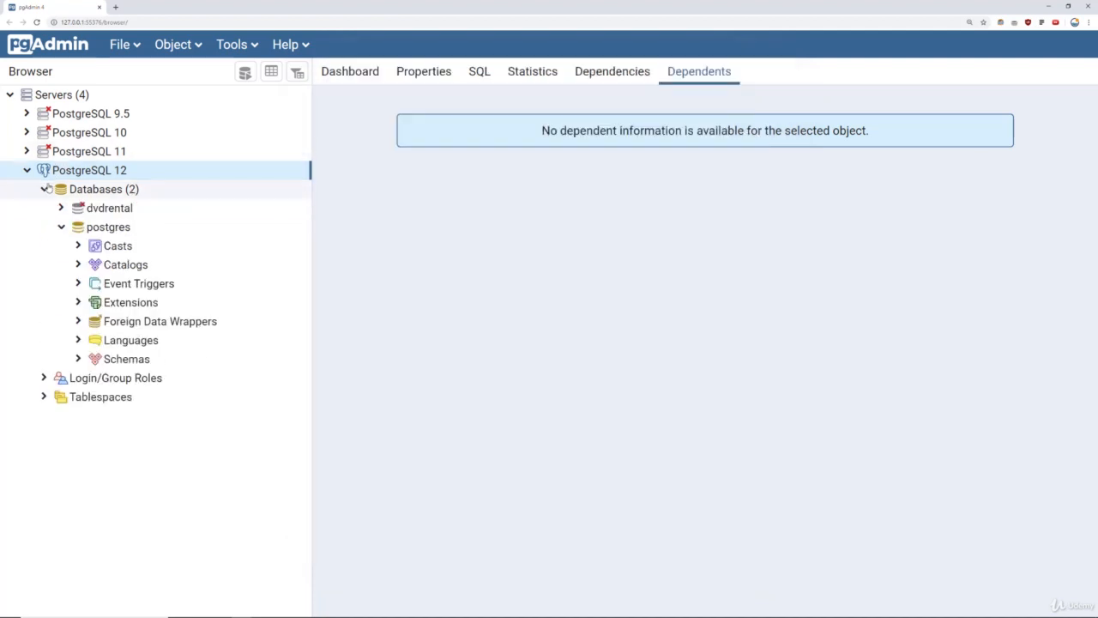
pyautogui.click(109, 209)
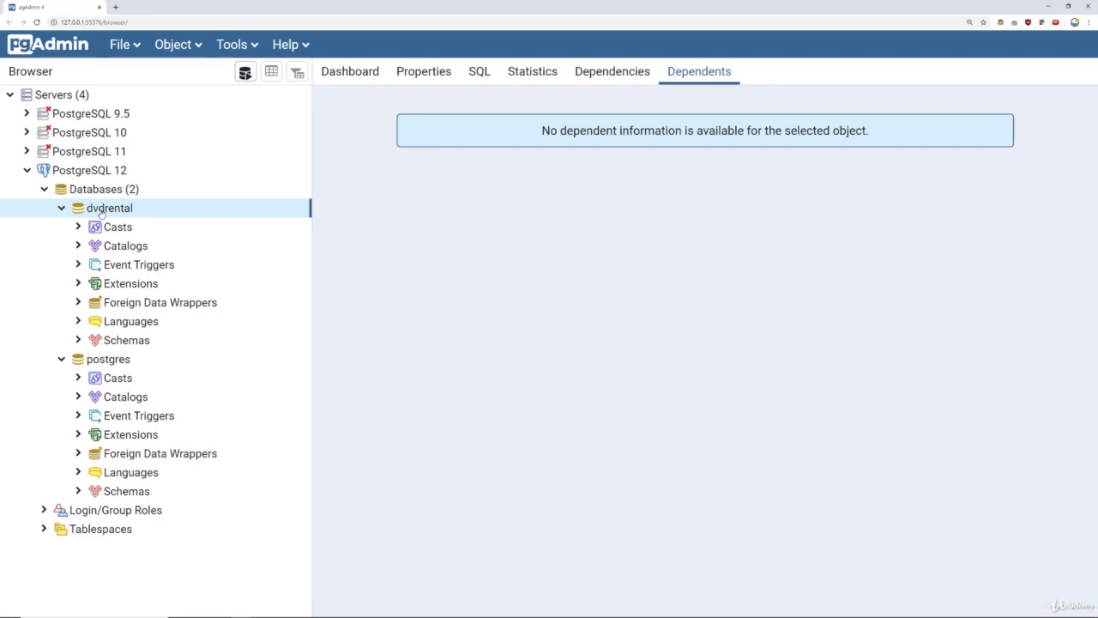
# Open the Restore dialog for the dvdrental database.
pyautogui.rightClick(102, 212)
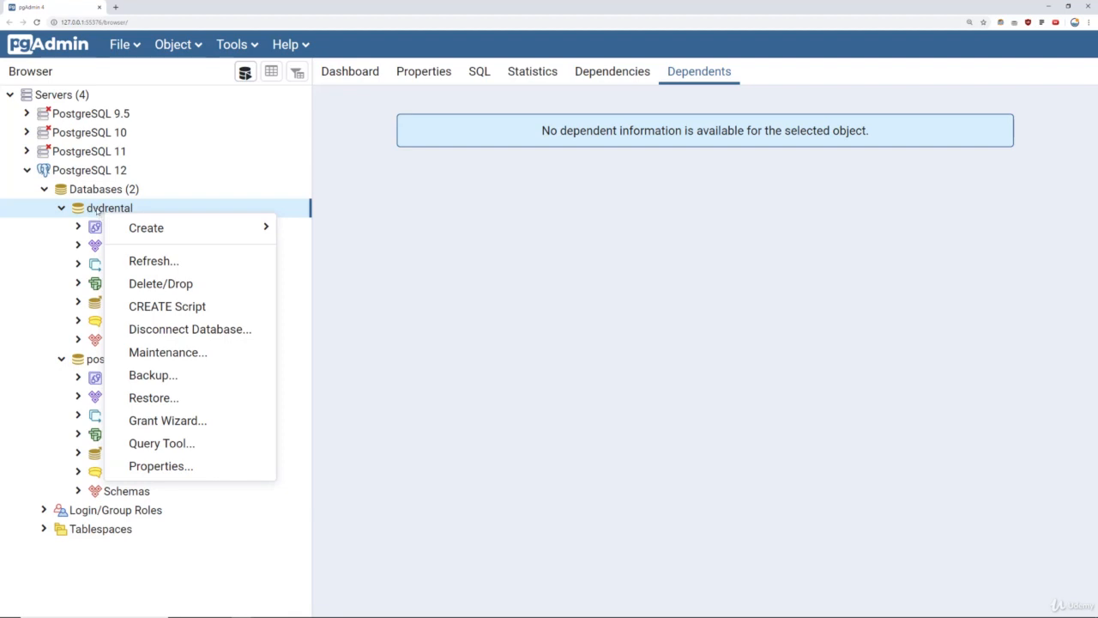
pyautogui.click(162, 400)
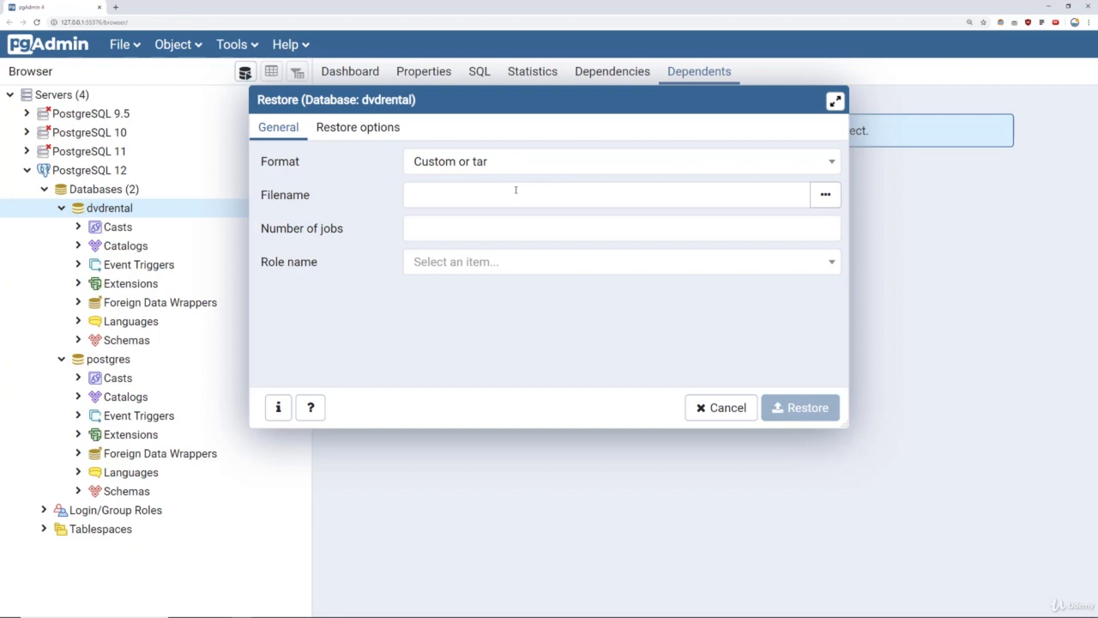
pyautogui.click(408, 197)
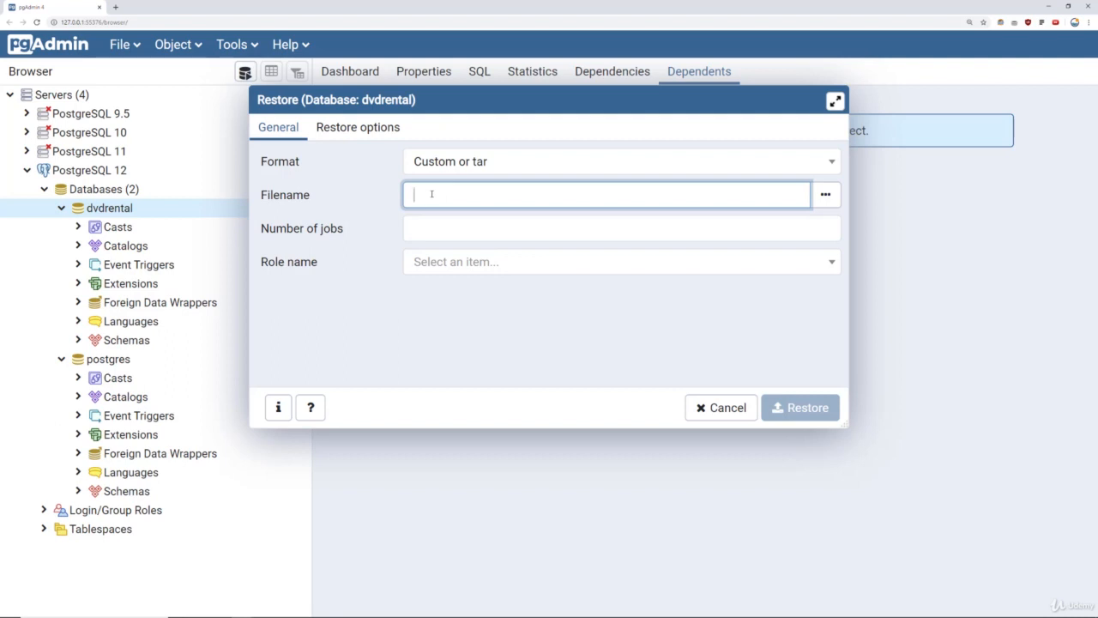
# Browse with hidden files and All Files shown, and select dvdrental.tar as the restore filename.
pyautogui.click(825, 194)
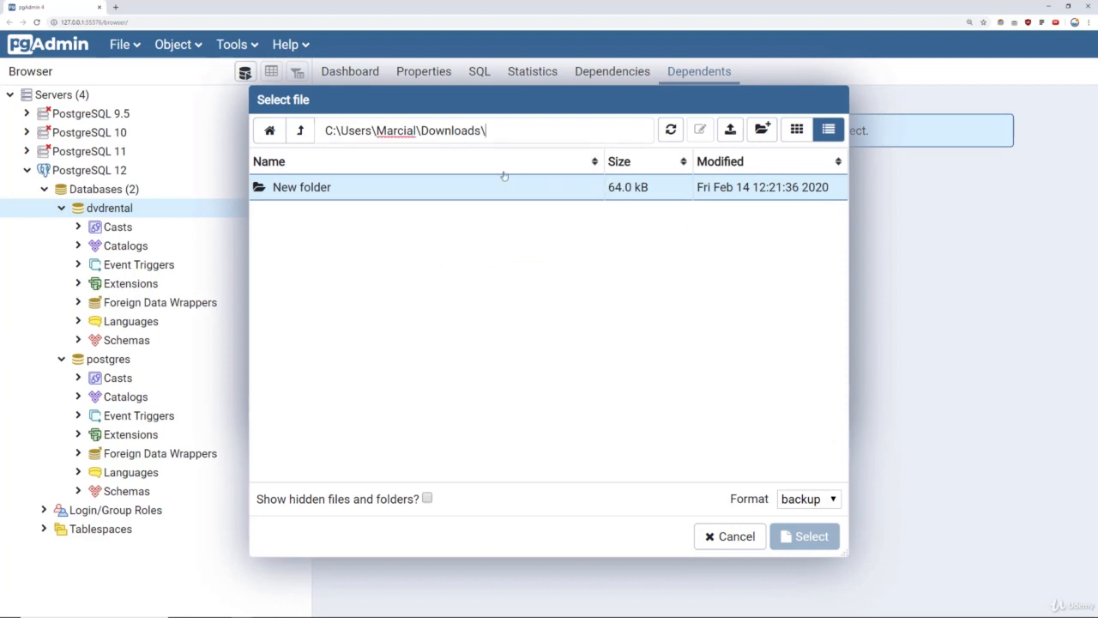
pyautogui.click(482, 131)
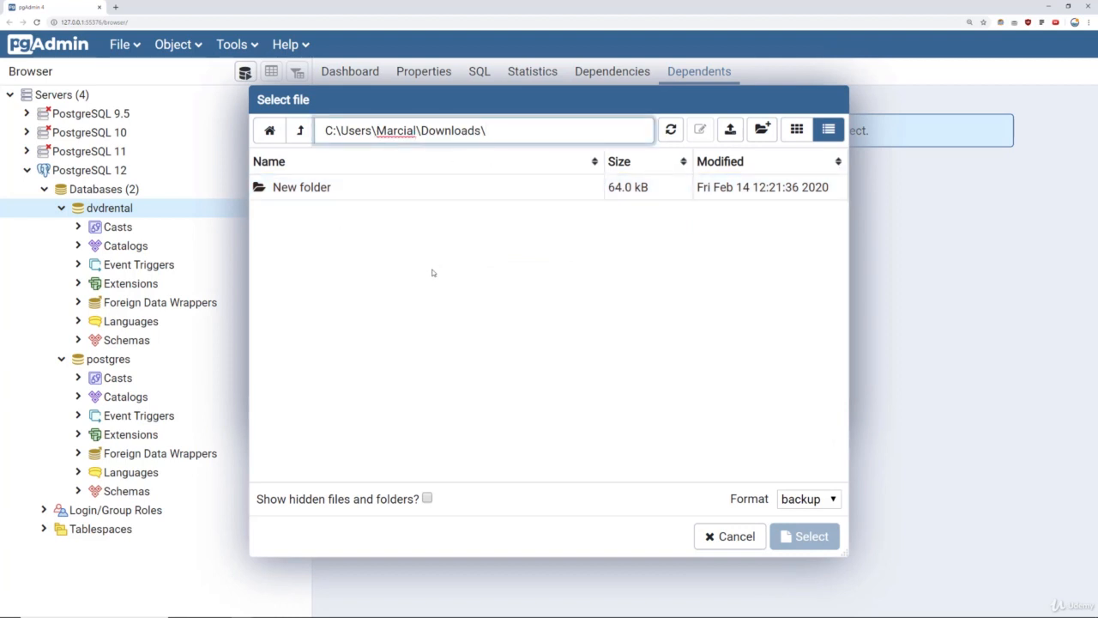
pyautogui.click(427, 499)
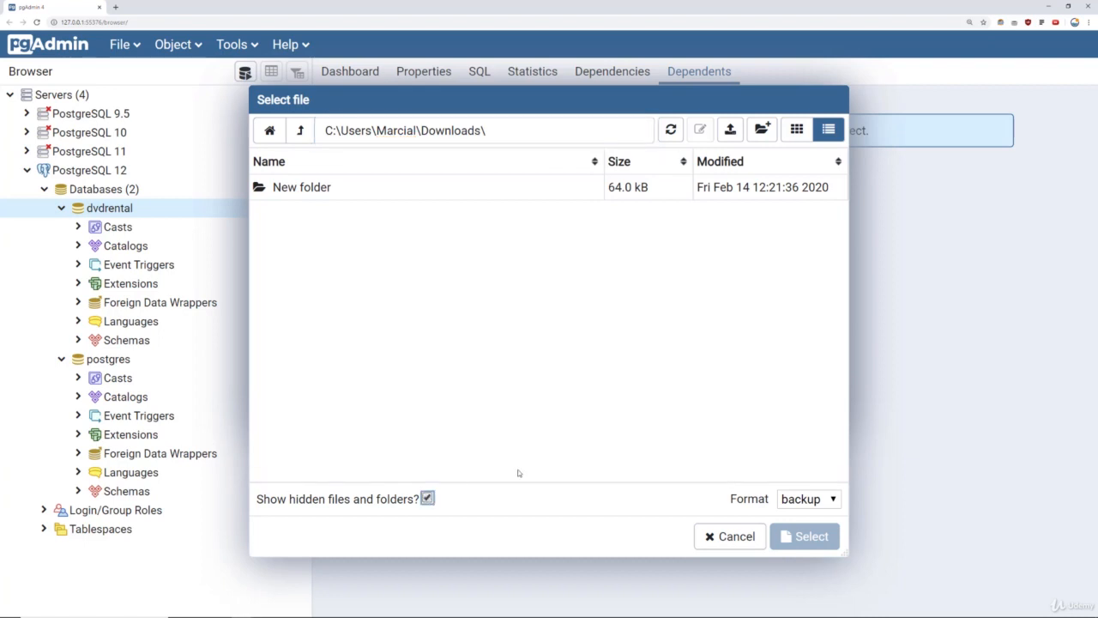
pyautogui.click(824, 504)
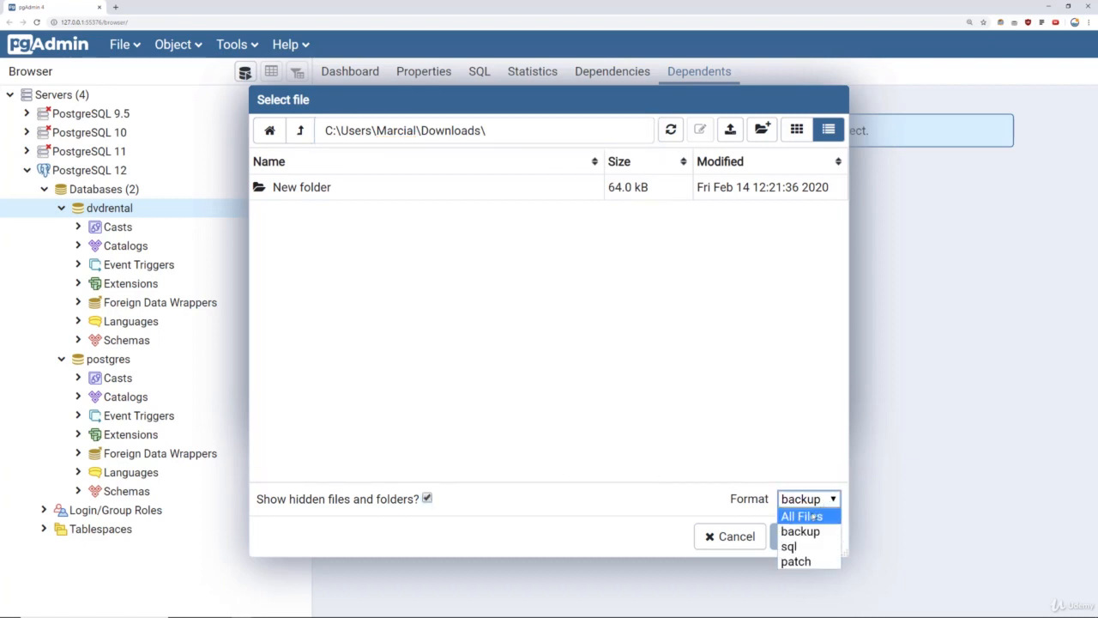
pyautogui.click(811, 515)
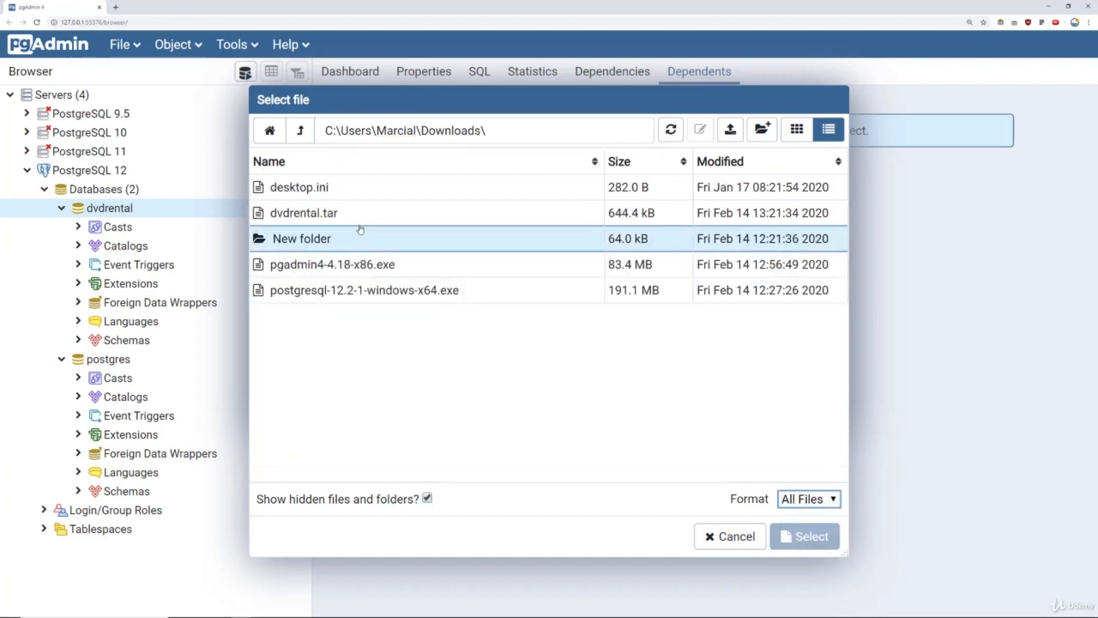
pyautogui.click(292, 217)
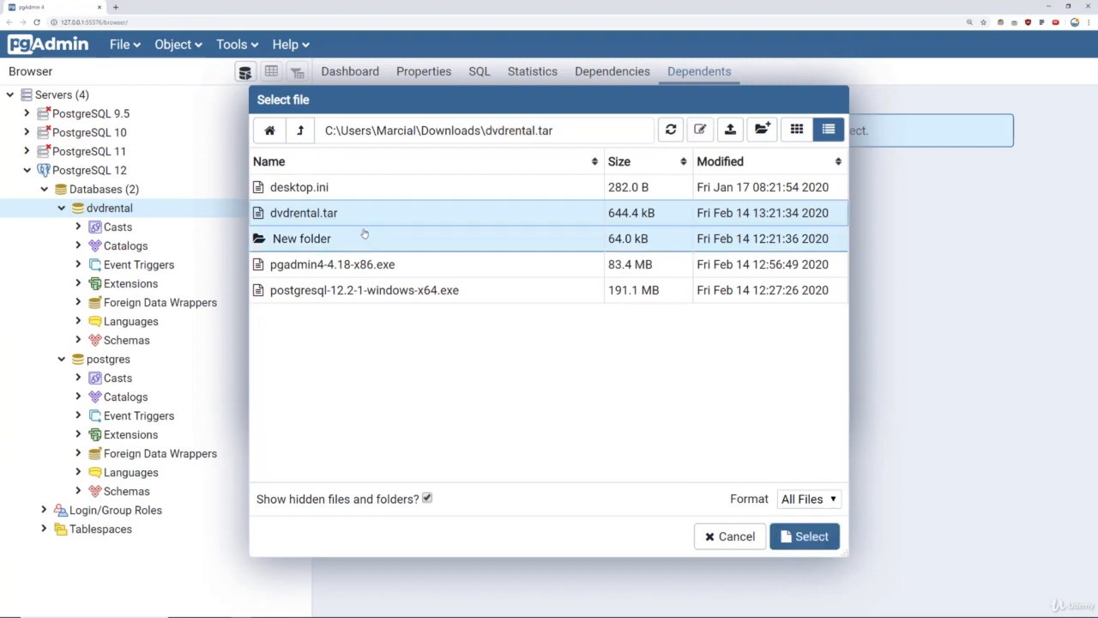
pyautogui.click(800, 535)
pyautogui.moveTo(415, 195); pyautogui.dragTo(649, 190)
pyautogui.click(659, 193)
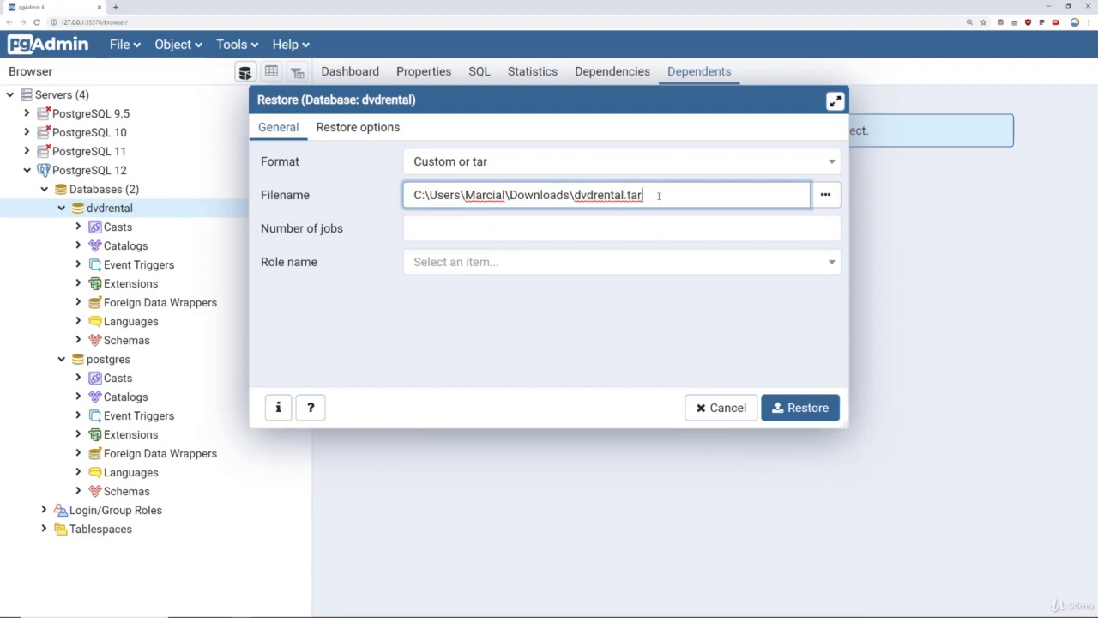
# Browse again without choosing a file, then clear the restore Filename field.
pyautogui.click(825, 194)
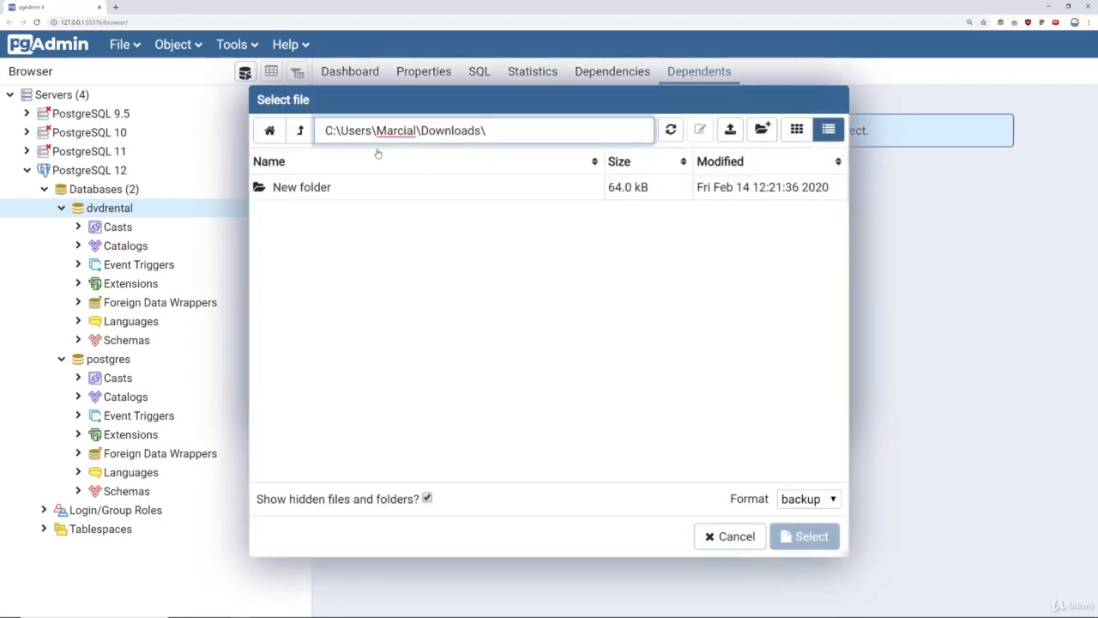
pyautogui.click(300, 130)
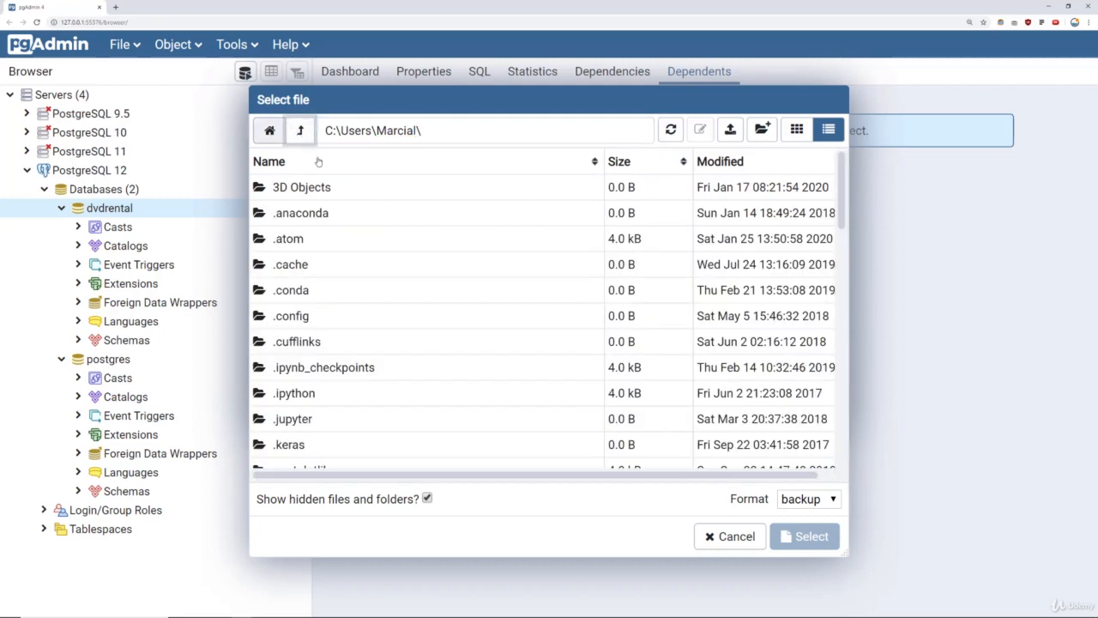
pyautogui.scroll(-2, 534, 286)
pyautogui.scroll(2, 534, 249)
pyautogui.scroll(-6, 413, 276)
pyautogui.scroll(5, 517, 203)
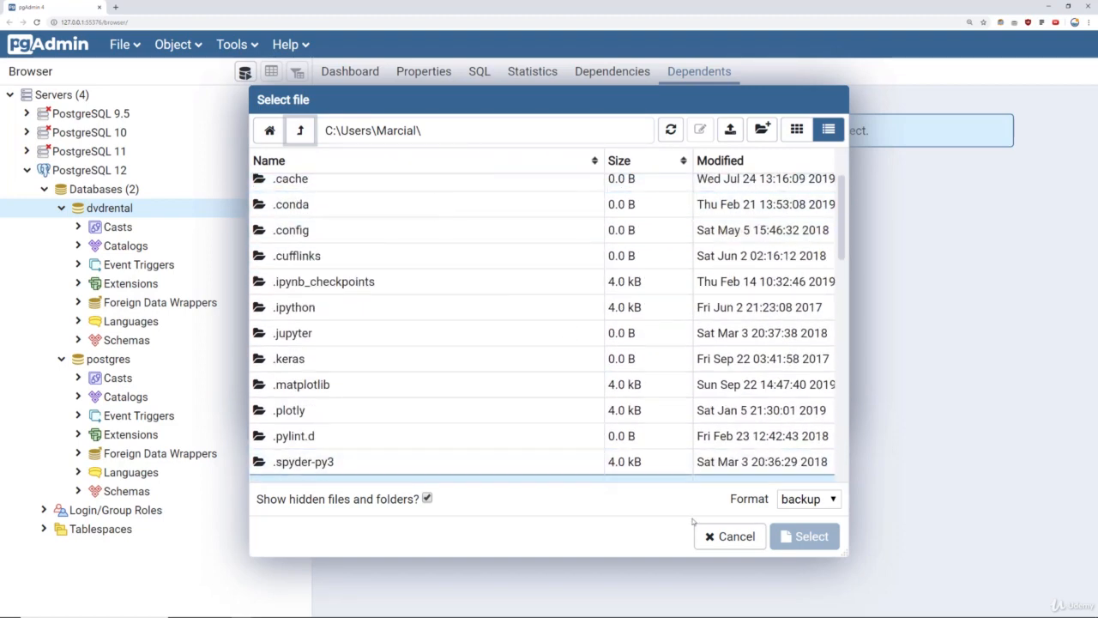
pyautogui.click(729, 536)
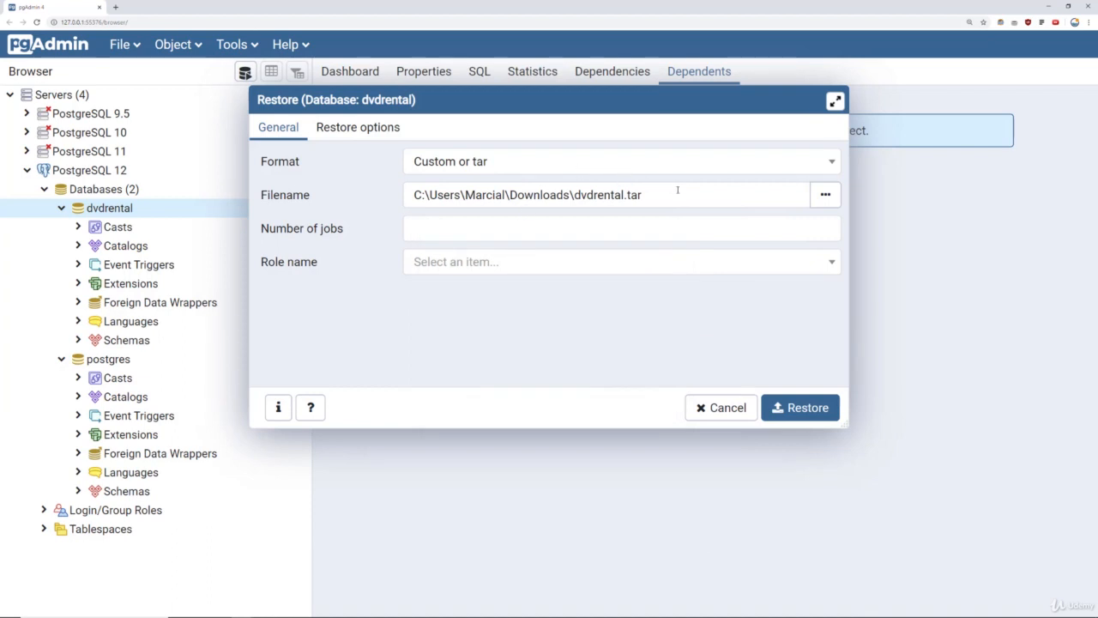
pyautogui.moveTo(682, 196); pyautogui.dragTo(408, 193)
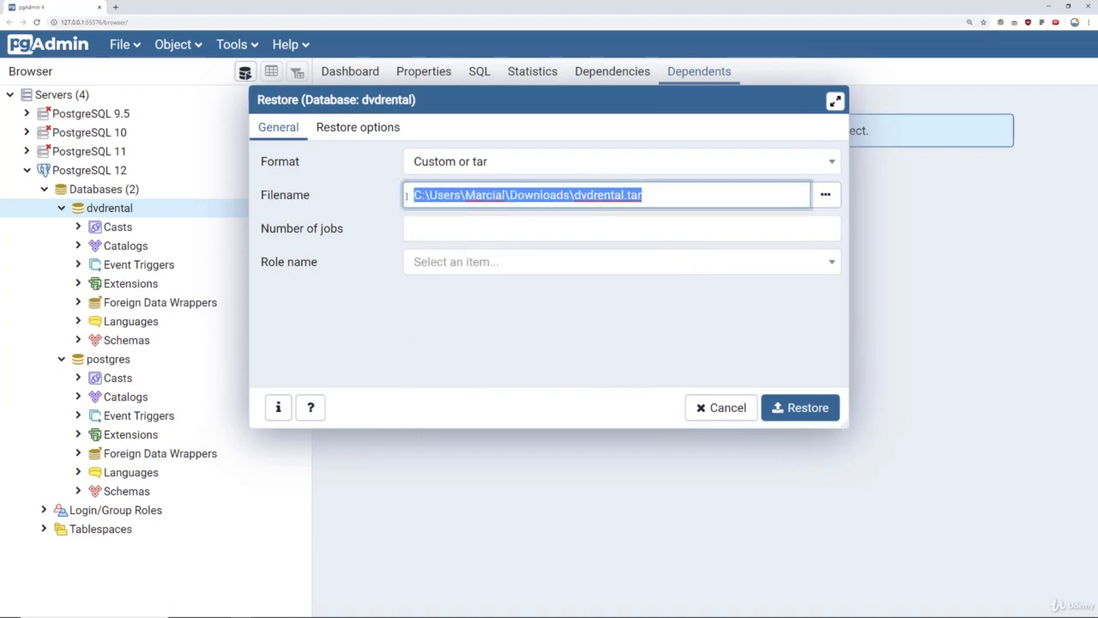
pyautogui.press('BackSpace')
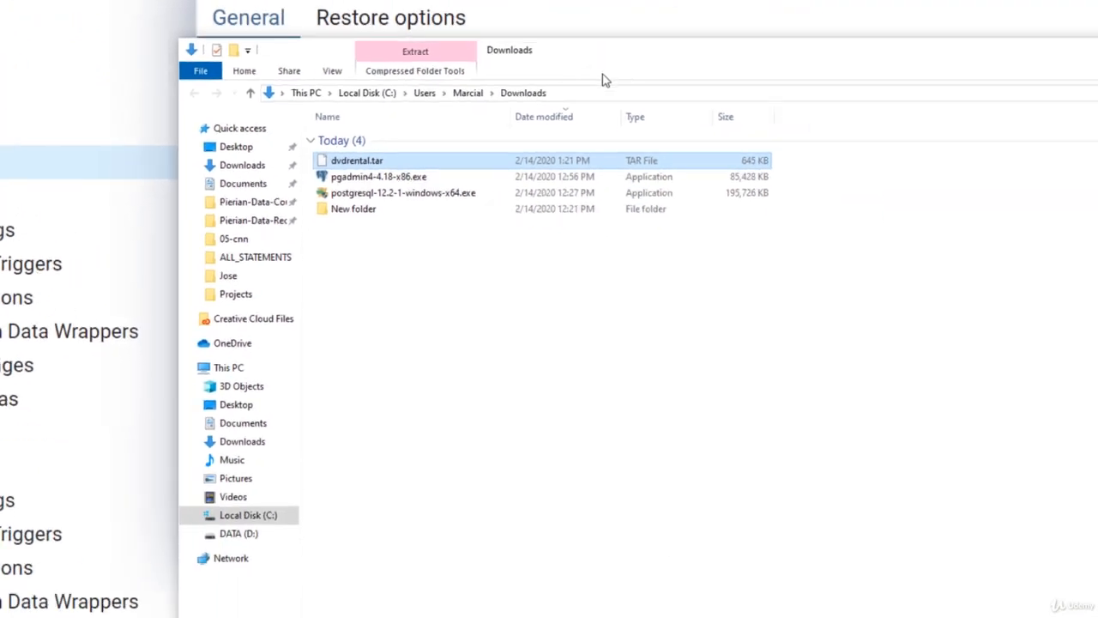
# Open dvdrental.tar's Properties in File Explorer and start selecting its Location path.
pyautogui.moveTo(339, 38); pyautogui.dragTo(329, 137)
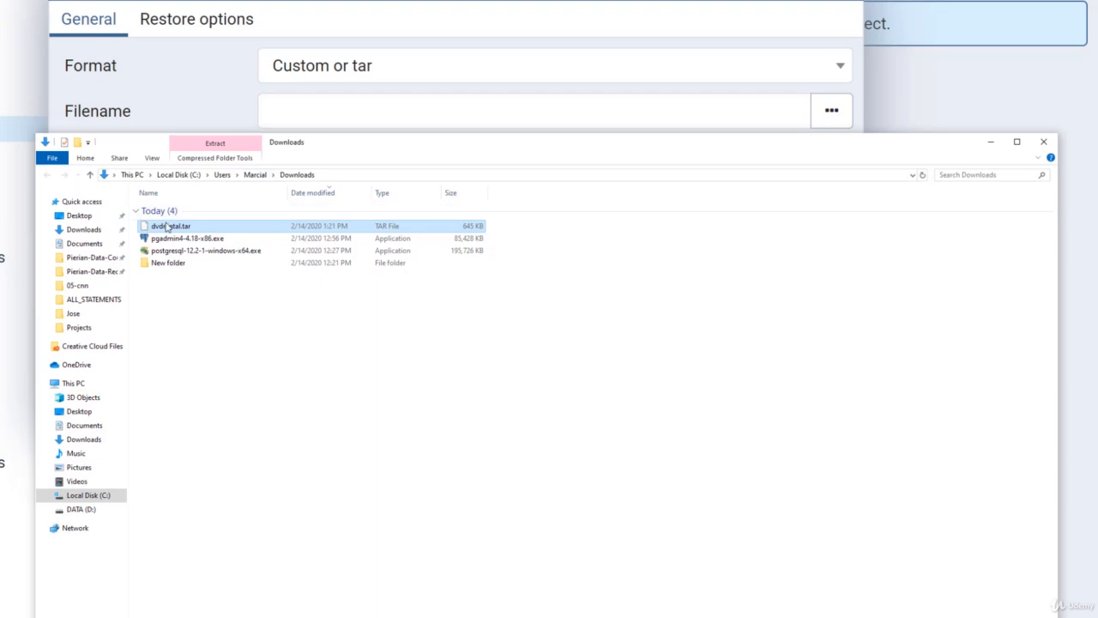
pyautogui.rightClick(166, 229)
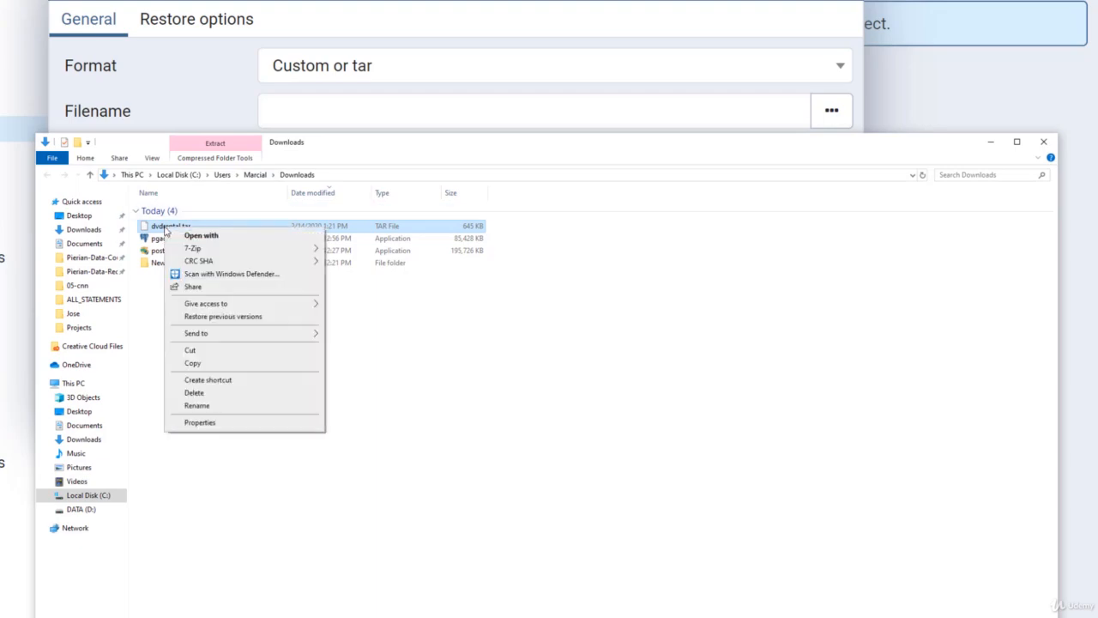
pyautogui.click(217, 424)
pyautogui.moveTo(225, 339); pyautogui.dragTo(227, 339)
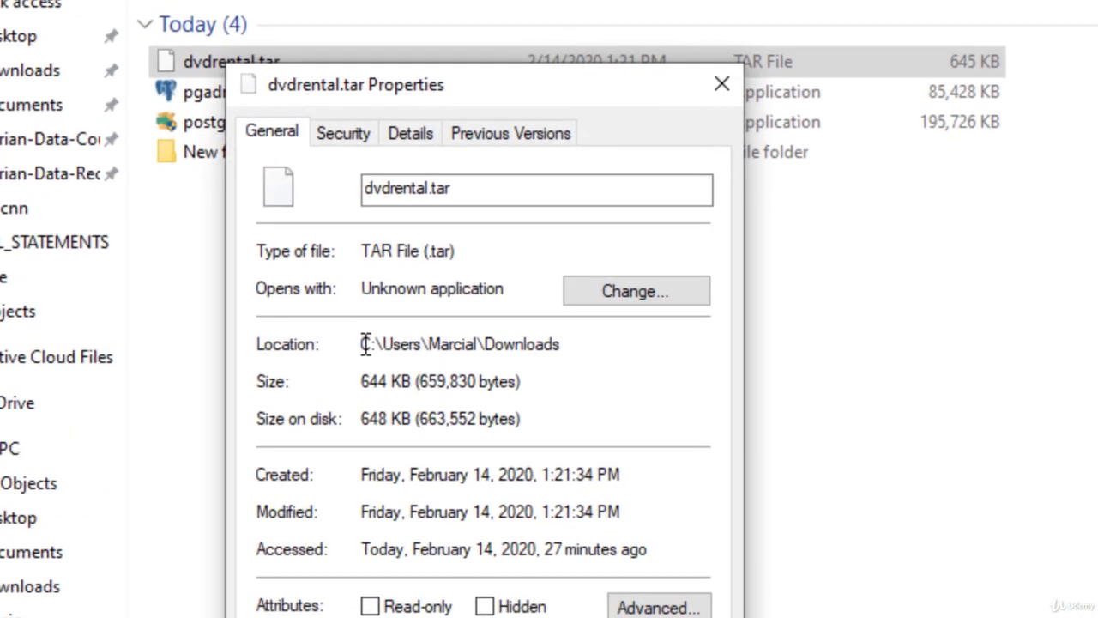
# Paste the copied Downloads location into Filename and append \dvdrental.tar.
pyautogui.moveTo(373, 343); pyautogui.dragTo(561, 346)
pyautogui.hotkey('ctrl', 'c')
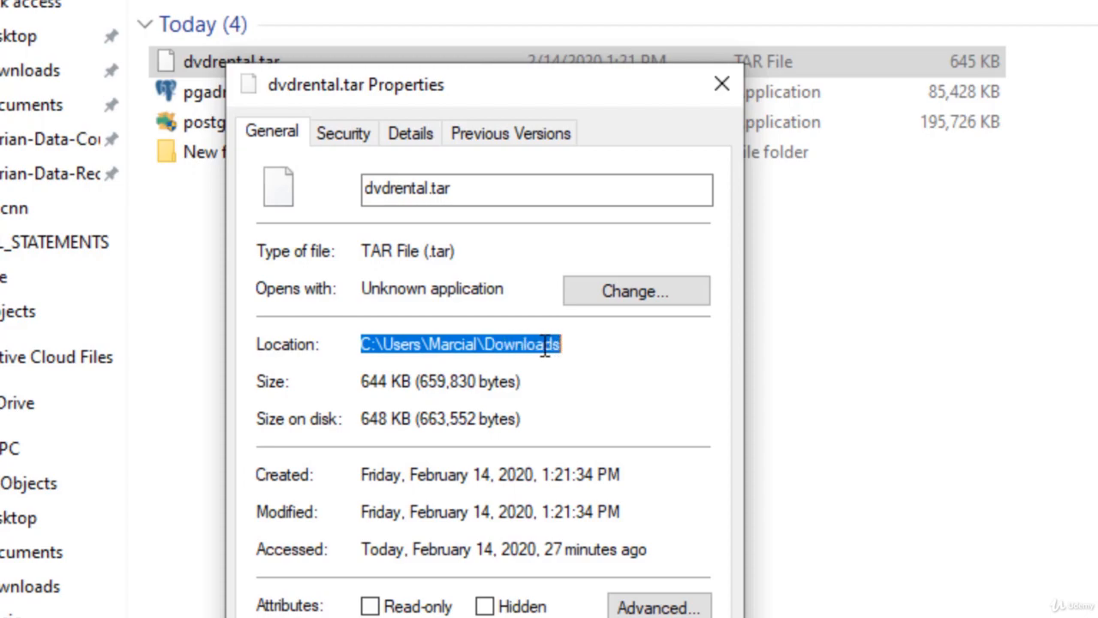
pyautogui.rightClick(544, 346)
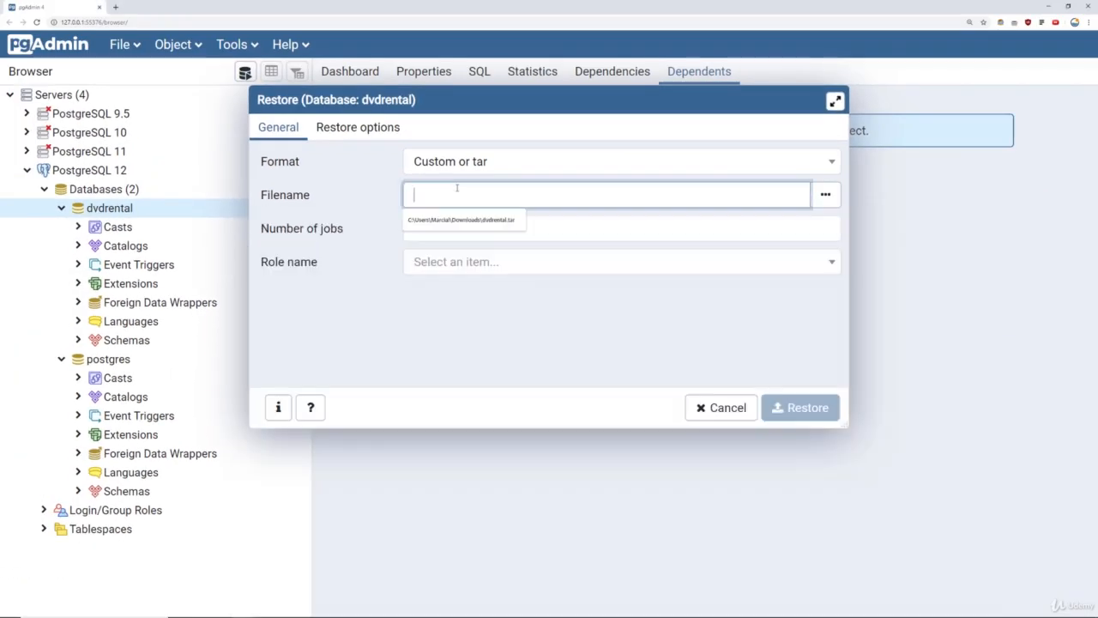
pyautogui.rightClick(441, 190)
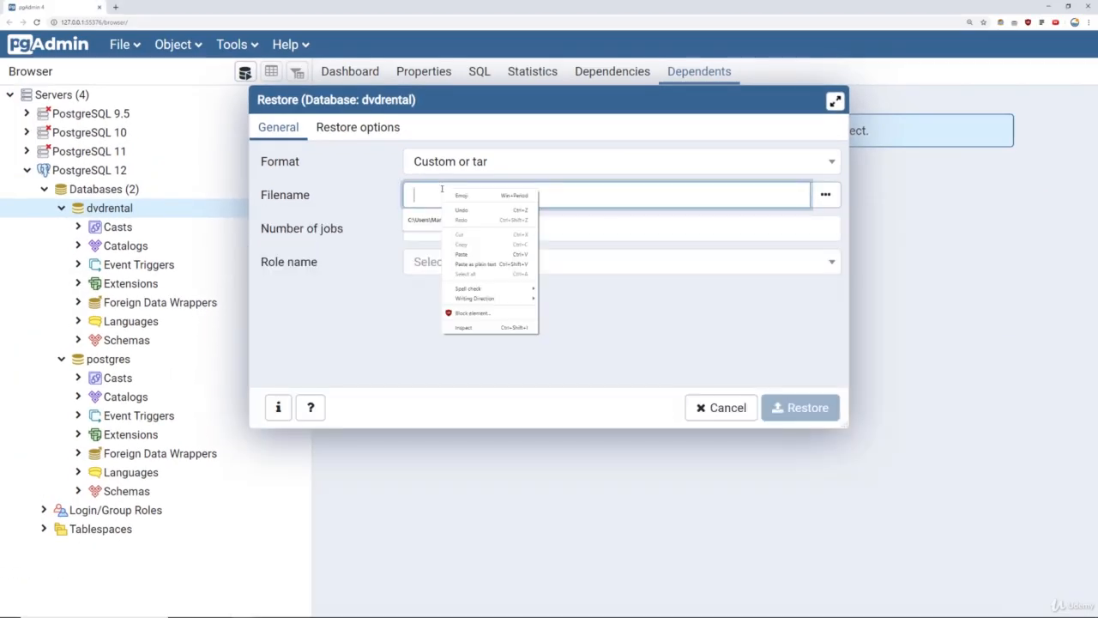
pyautogui.click(464, 255)
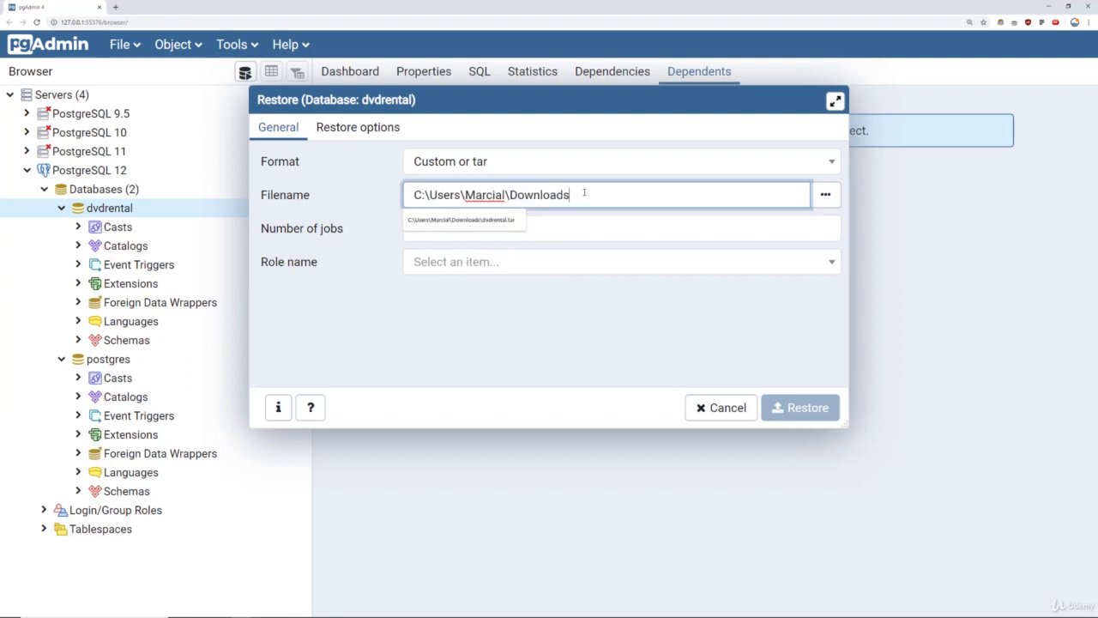
pyautogui.write('\\dvd')
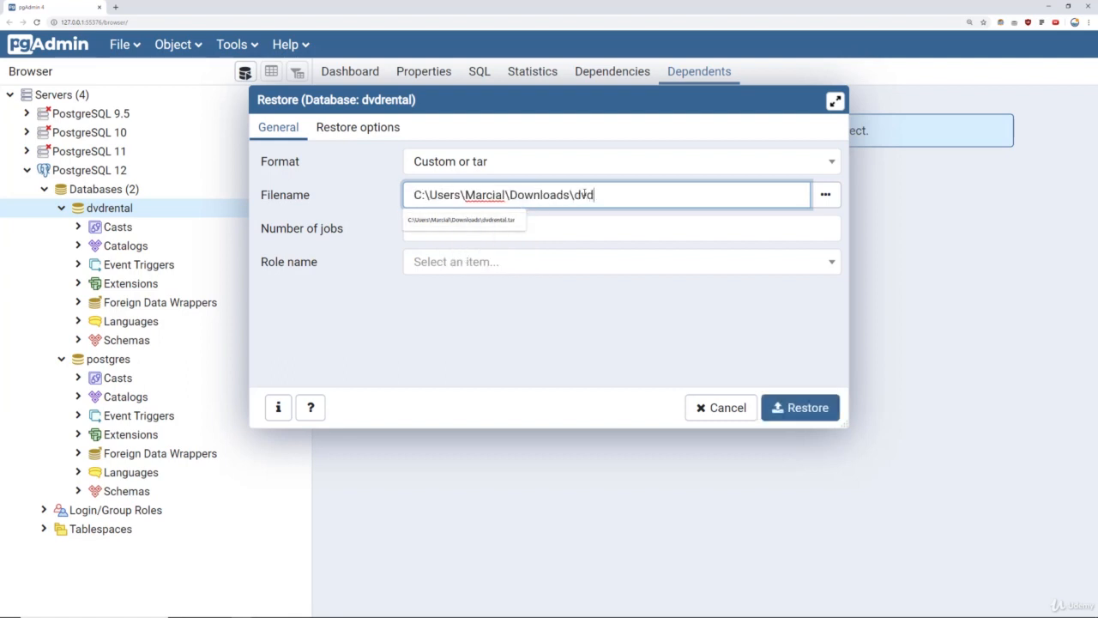
pyautogui.write('rental.tar')
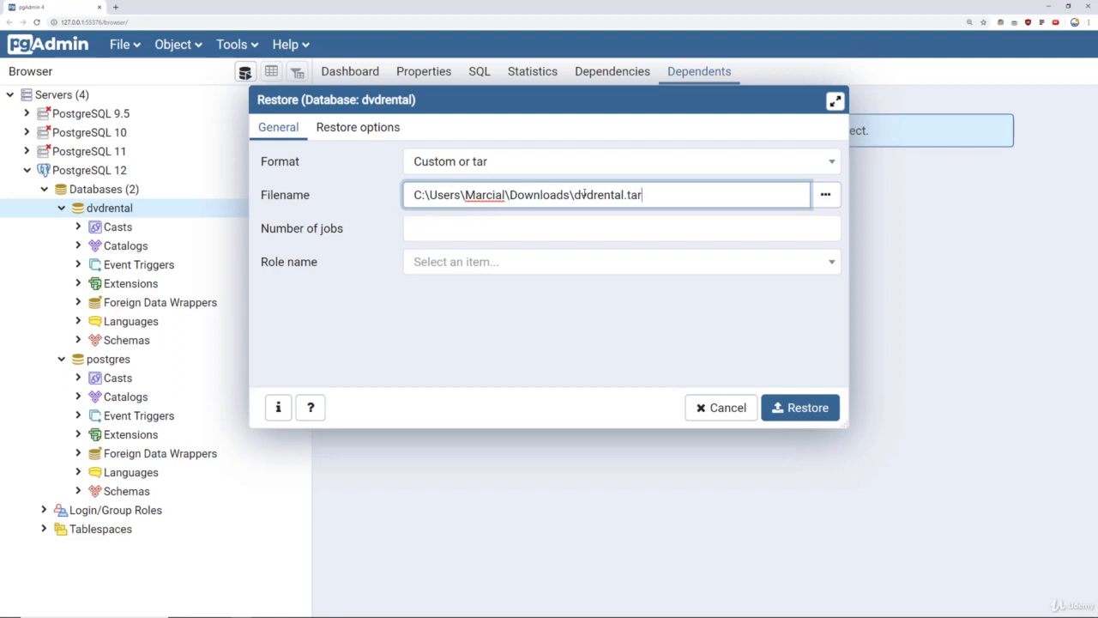
pyautogui.click(550, 319)
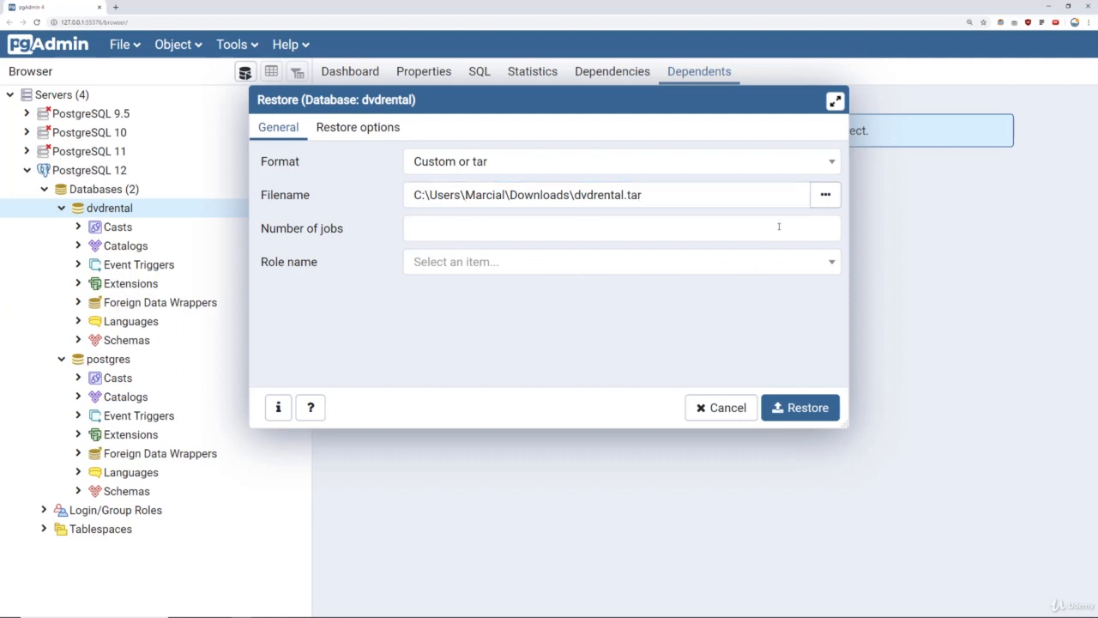
# Reopen the file browser, show all file types, then cancel to keep dvdrental.tar from Downloads.
pyautogui.click(826, 196)
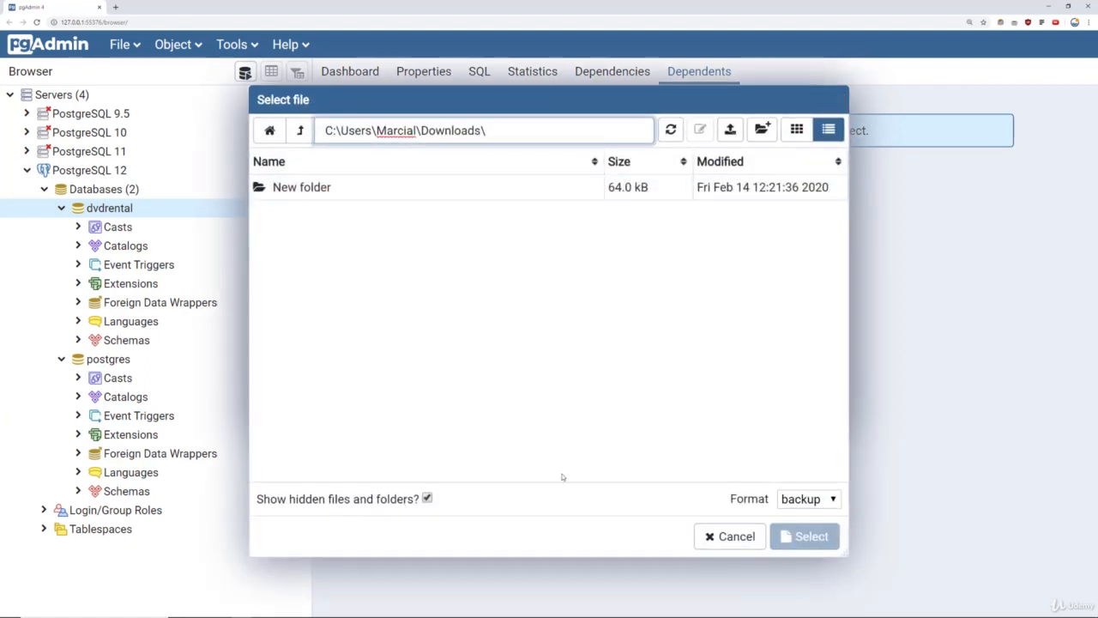
pyautogui.click(807, 499)
pyautogui.click(802, 518)
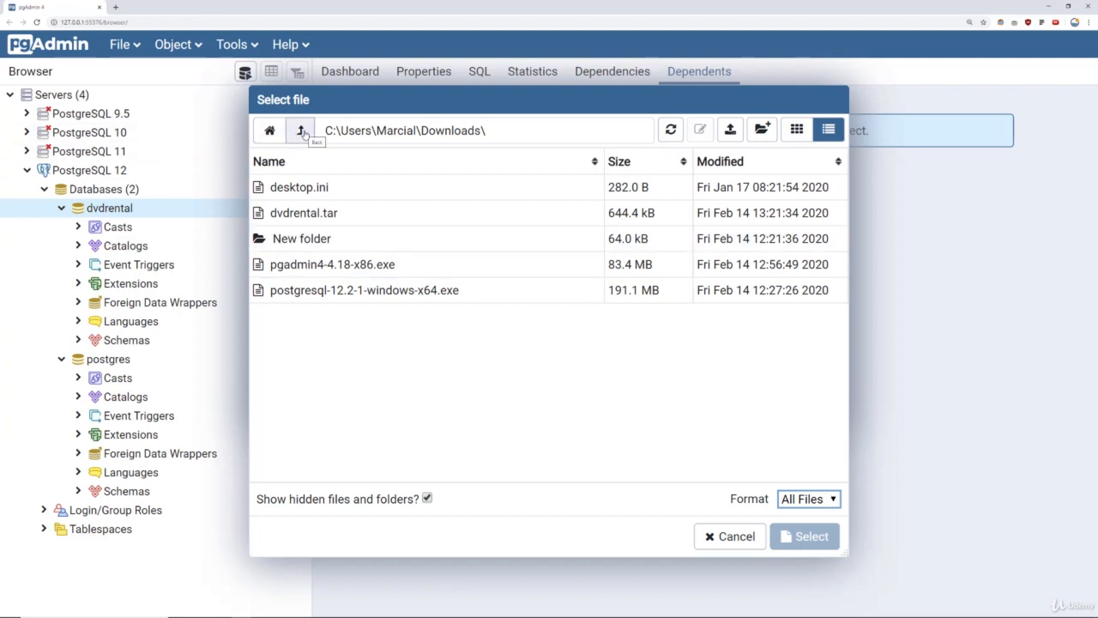
pyautogui.click(729, 536)
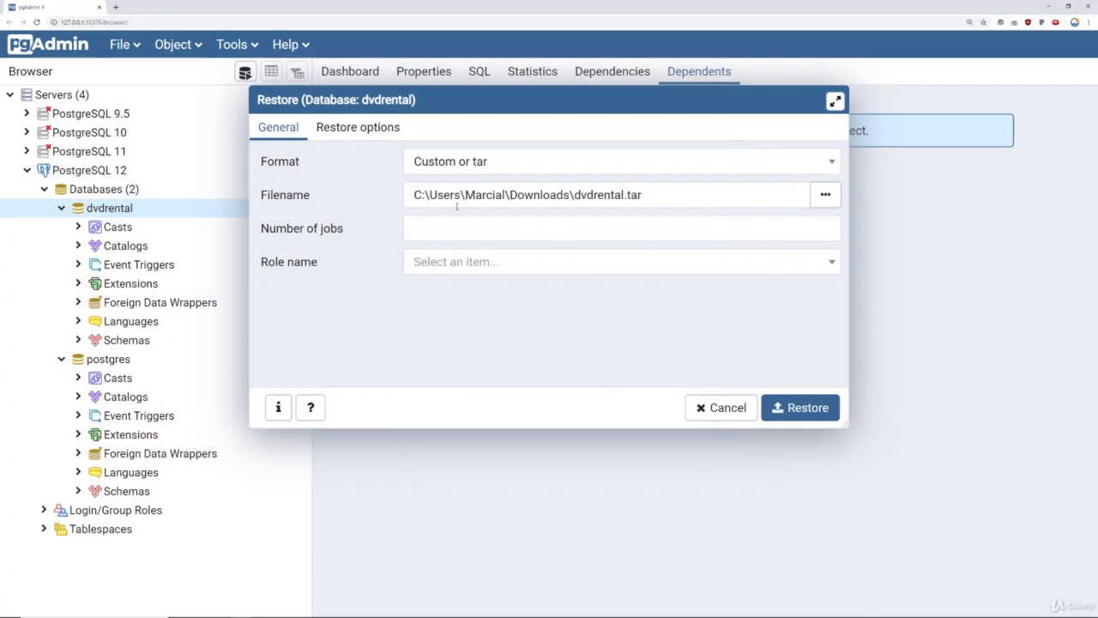
# Check the dvdrental.tar Filename path, then bring up the restore options.
pyautogui.moveTo(414, 196); pyautogui.dragTo(658, 196)
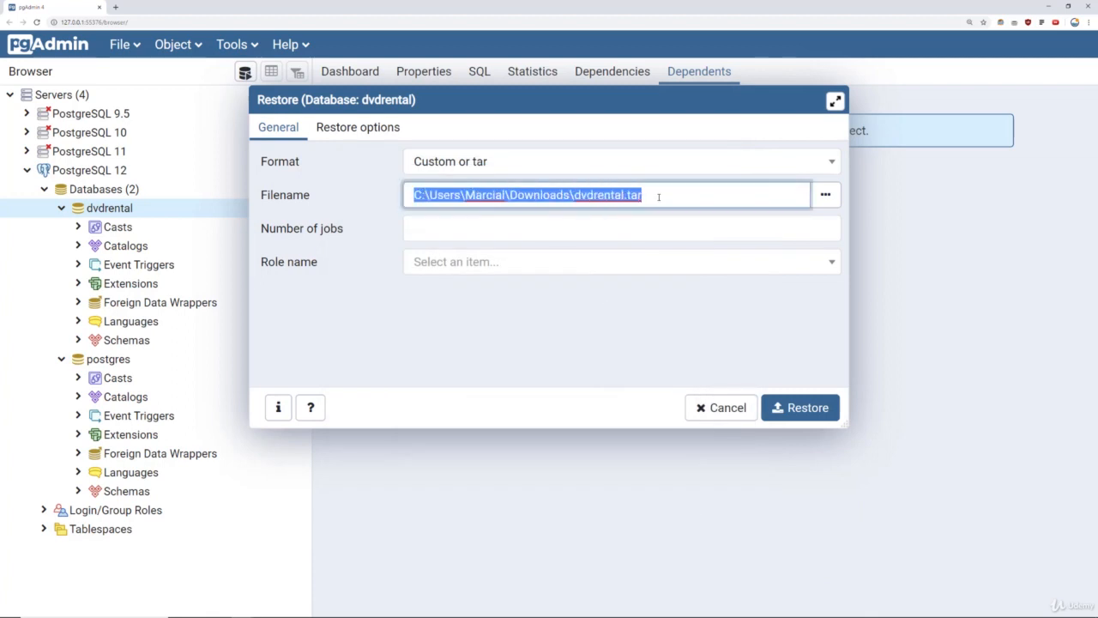
pyautogui.click(658, 196)
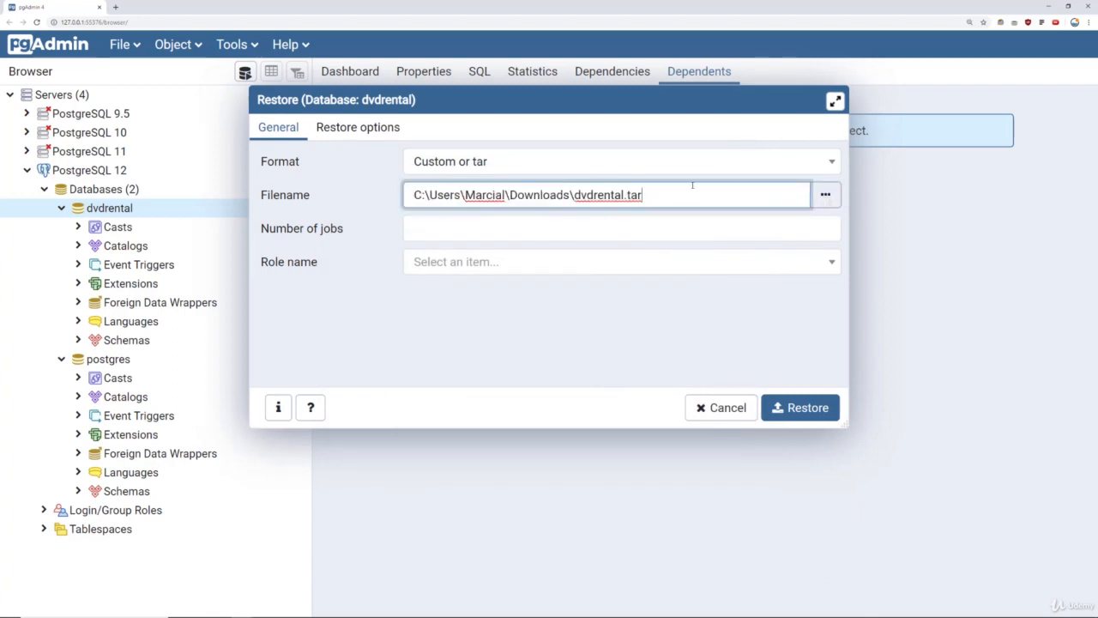
pyautogui.moveTo(414, 195); pyautogui.dragTo(645, 196)
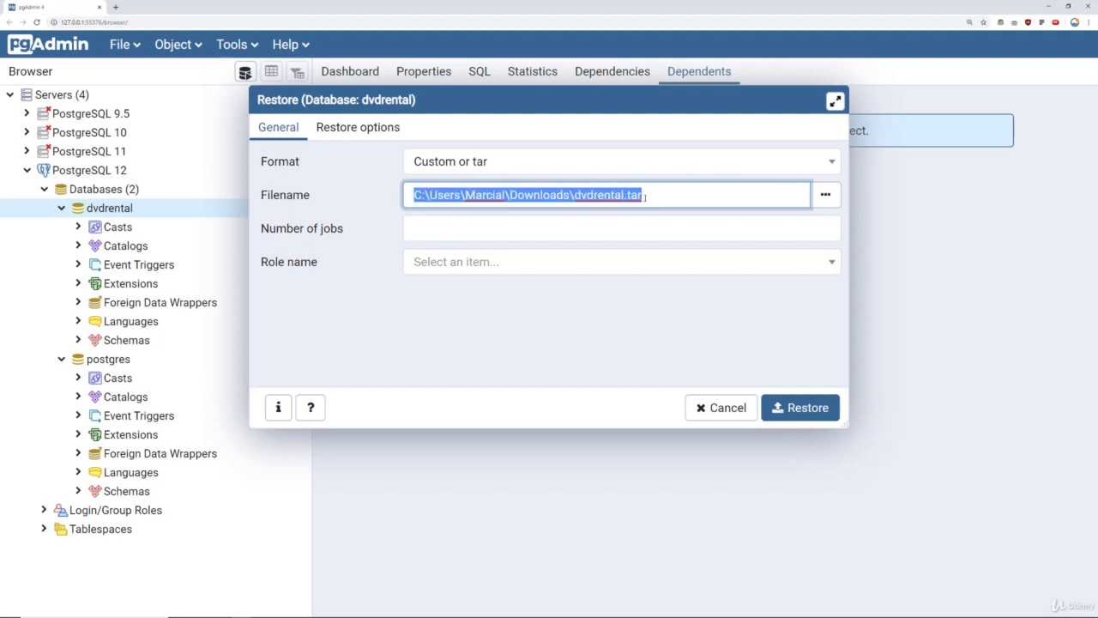
pyautogui.click(654, 198)
pyautogui.click(374, 127)
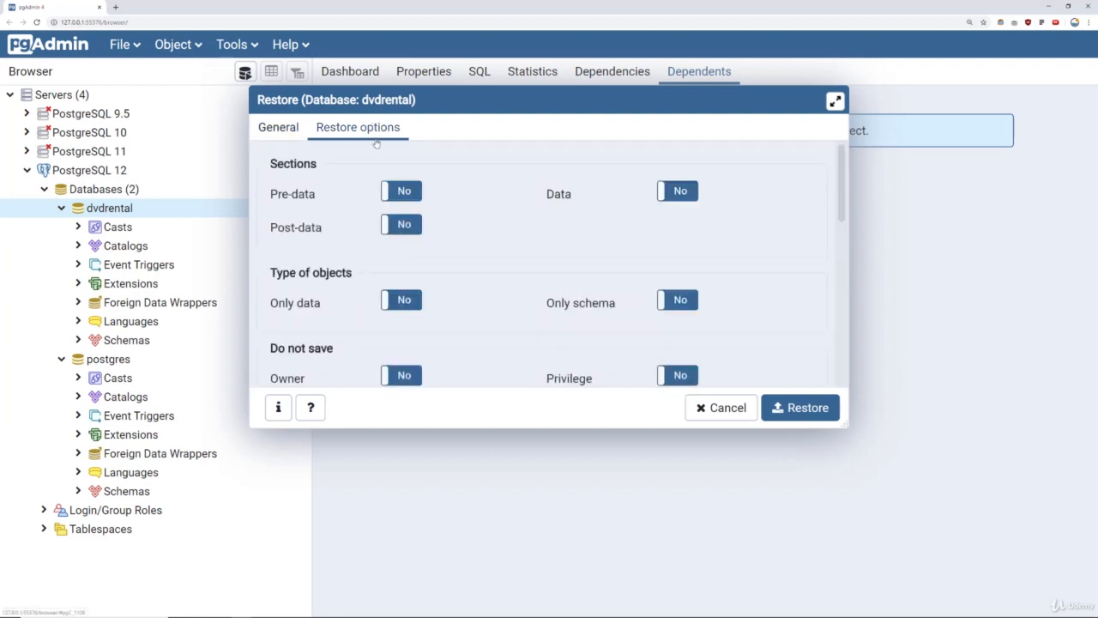
# Switch the Pre-data, Data and Post-data sections to Yes.
pyautogui.click(401, 190)
pyautogui.click(680, 191)
pyautogui.click(403, 225)
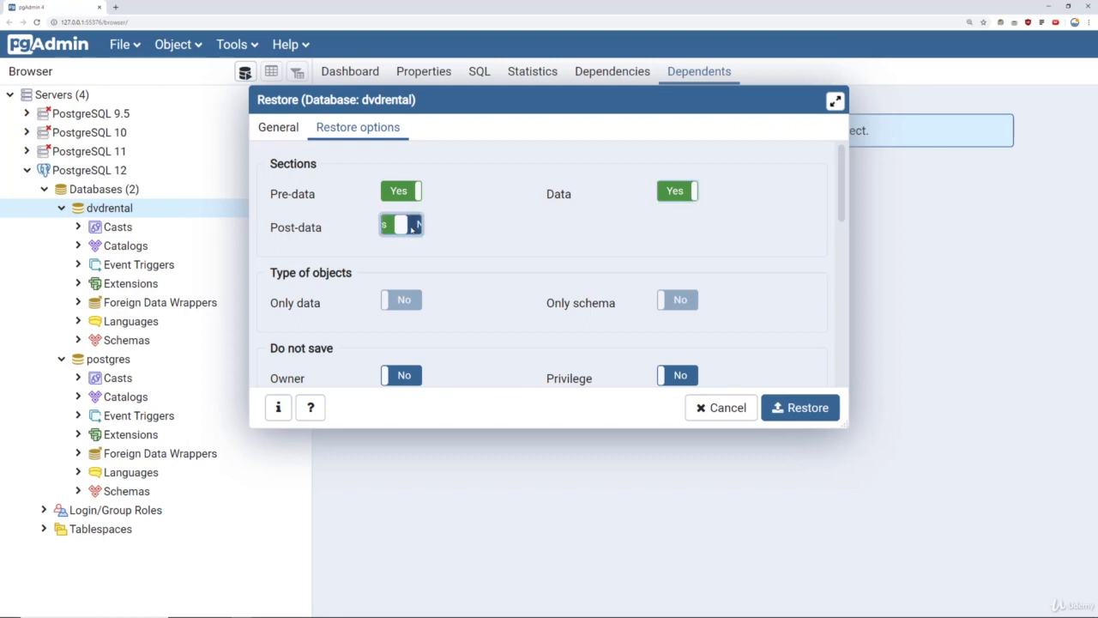
pyautogui.scroll(-3, 490, 237)
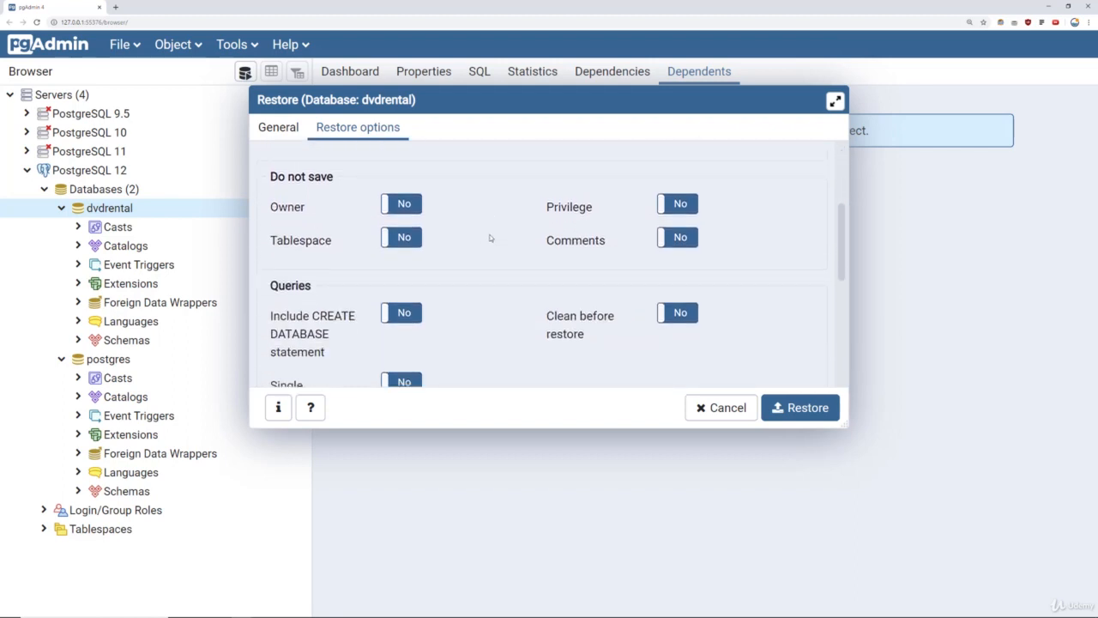
pyautogui.scroll(-1, 490, 238)
pyautogui.scroll(5, 490, 237)
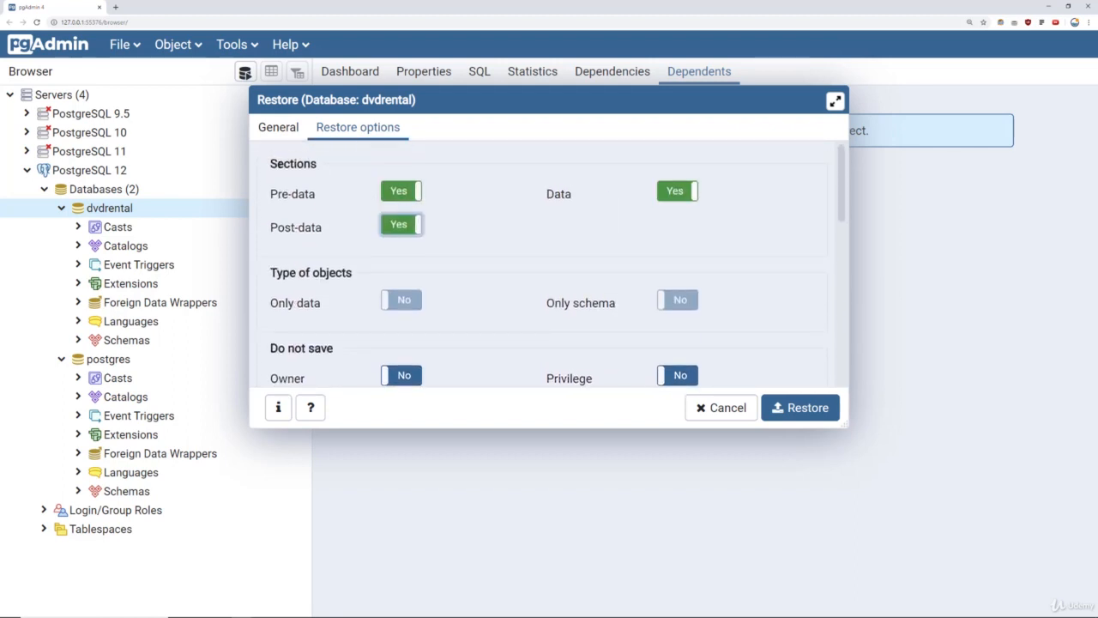
# Scroll through the remaining restore options, then go back to the General settings.
pyautogui.moveTo(278, 157); pyautogui.dragTo(340, 166)
pyautogui.click(339, 166)
pyautogui.scroll(-3, 337, 167)
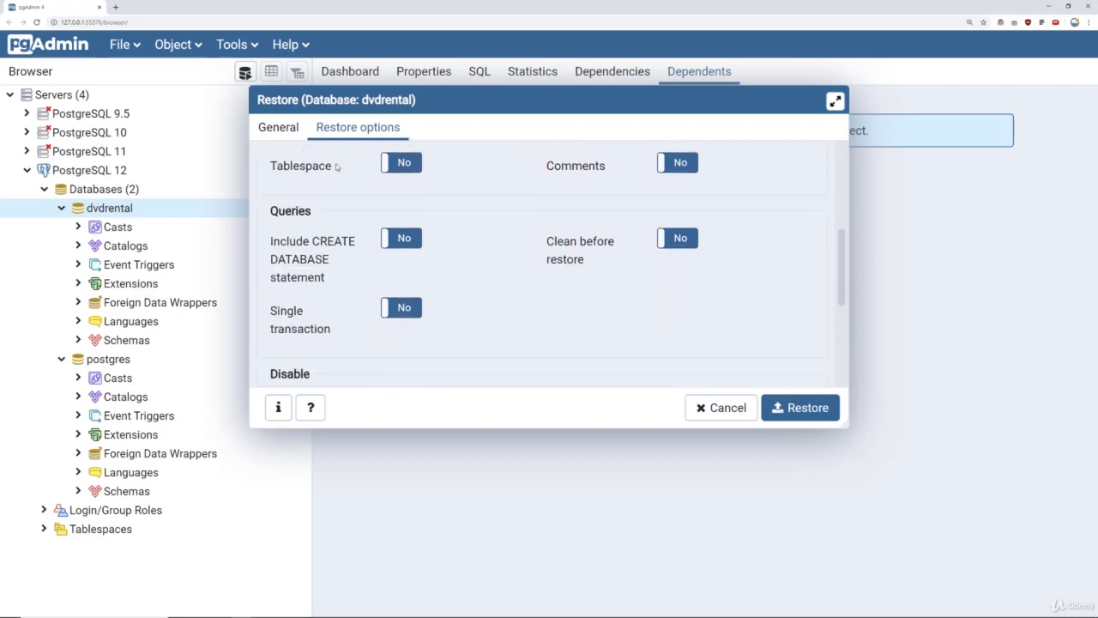
pyautogui.scroll(-4, 337, 168)
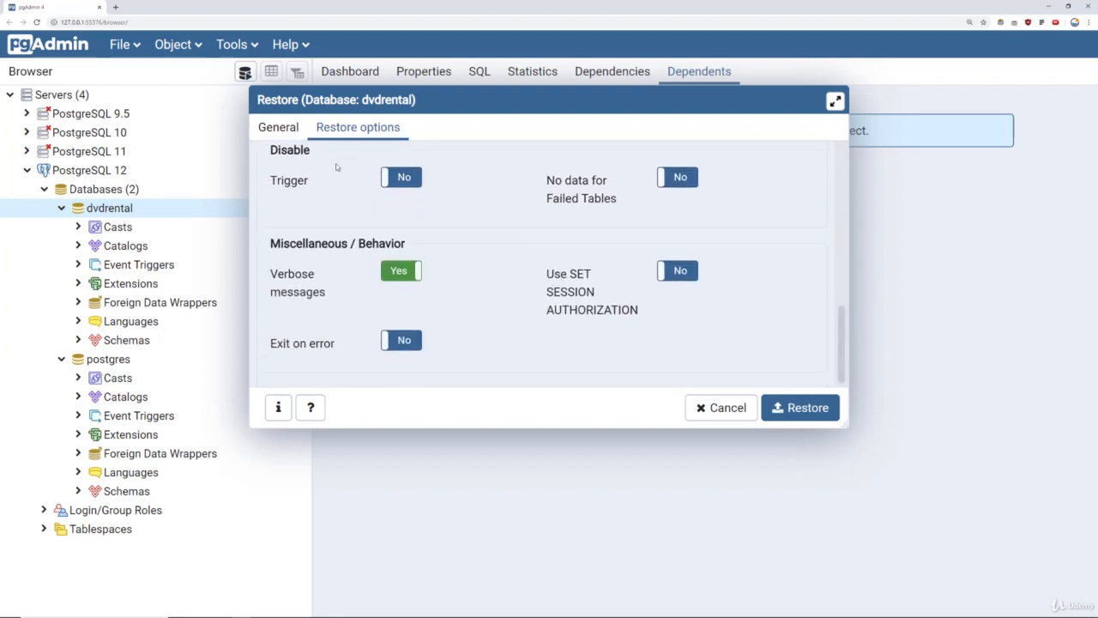
pyautogui.scroll(4, 337, 167)
pyautogui.scroll(3, 338, 167)
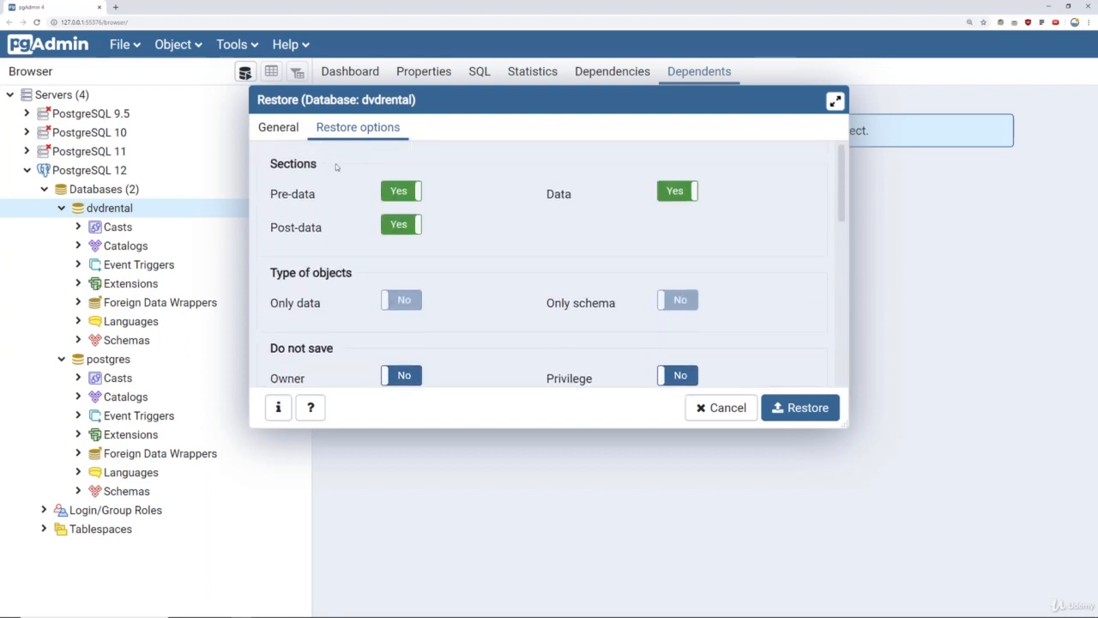
pyautogui.click(278, 129)
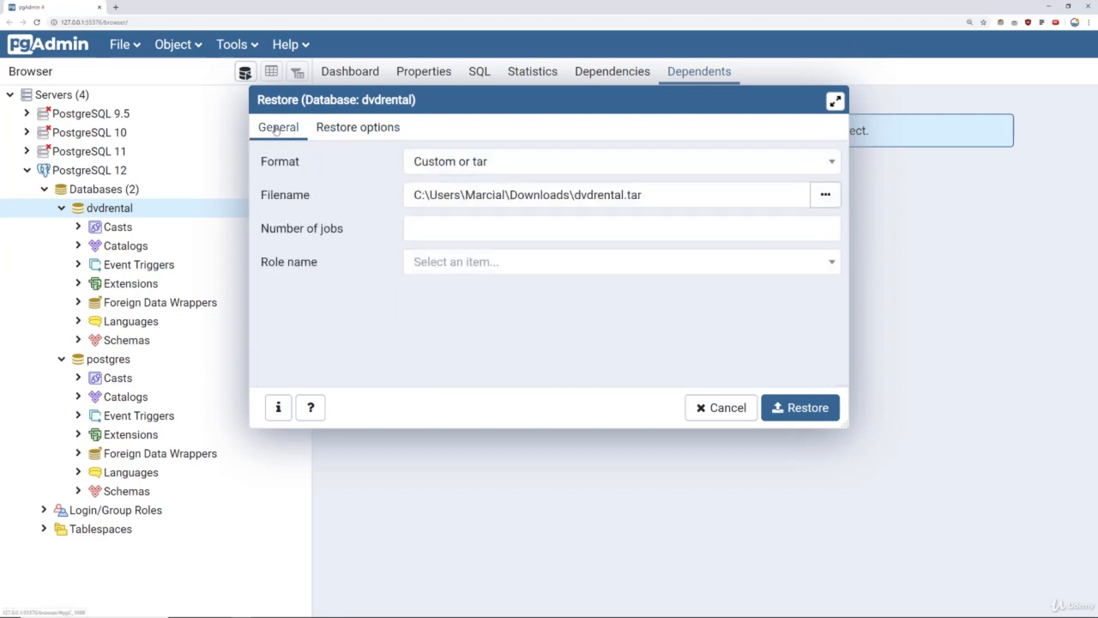
# Run the dvdrental.tar restore, then review and close its Process Watcher log showing exit code 1.
pyautogui.click(801, 409)
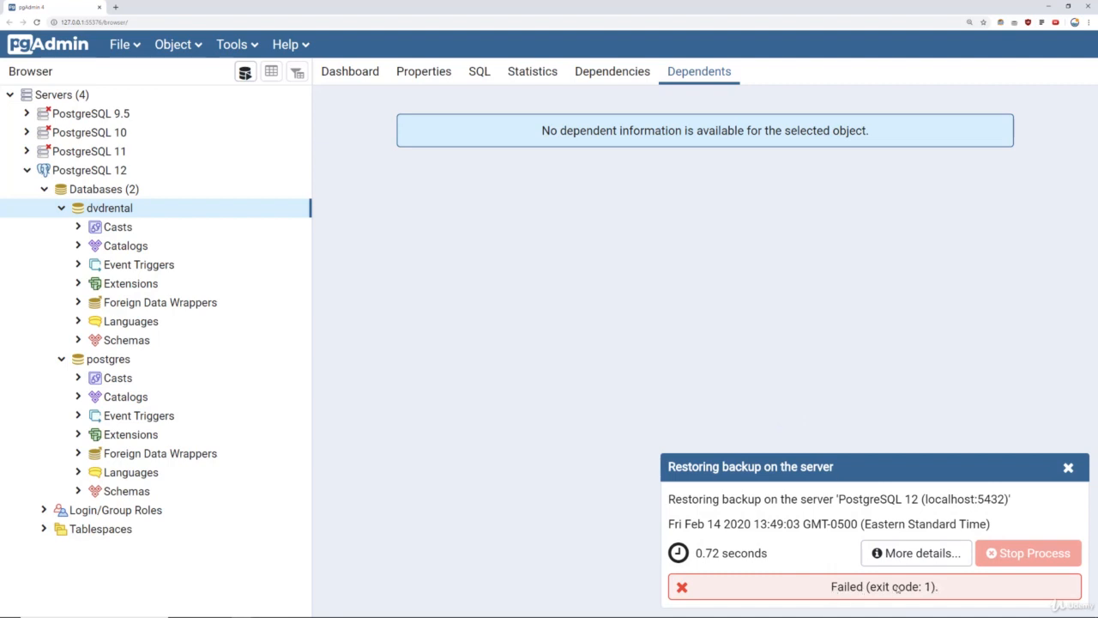
pyautogui.click(923, 554)
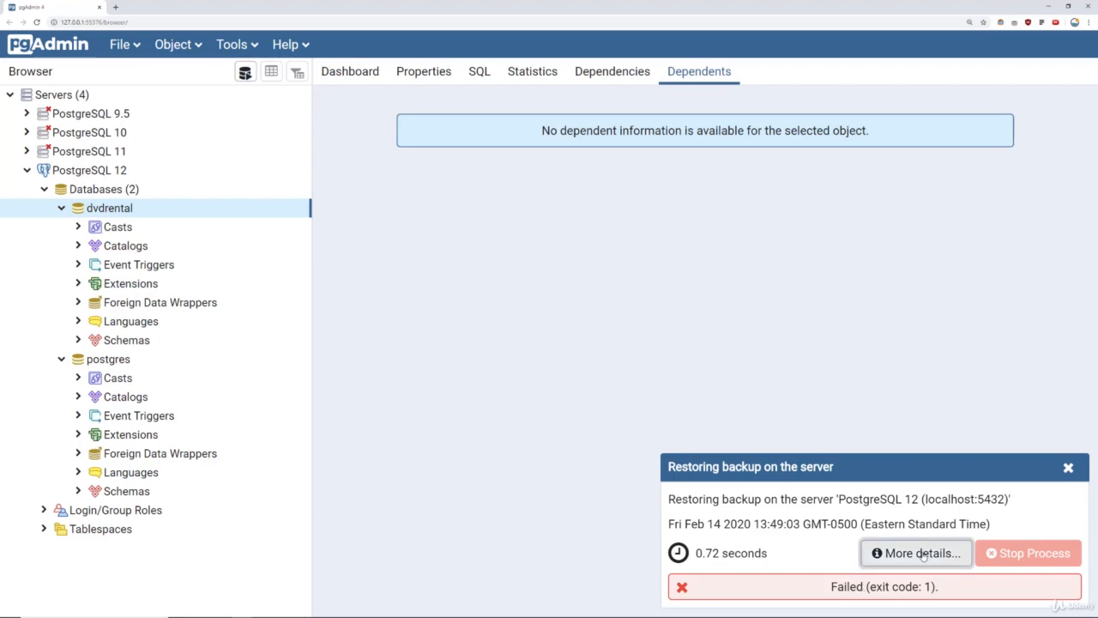
pyautogui.moveTo(605, 181); pyautogui.dragTo(385, 96)
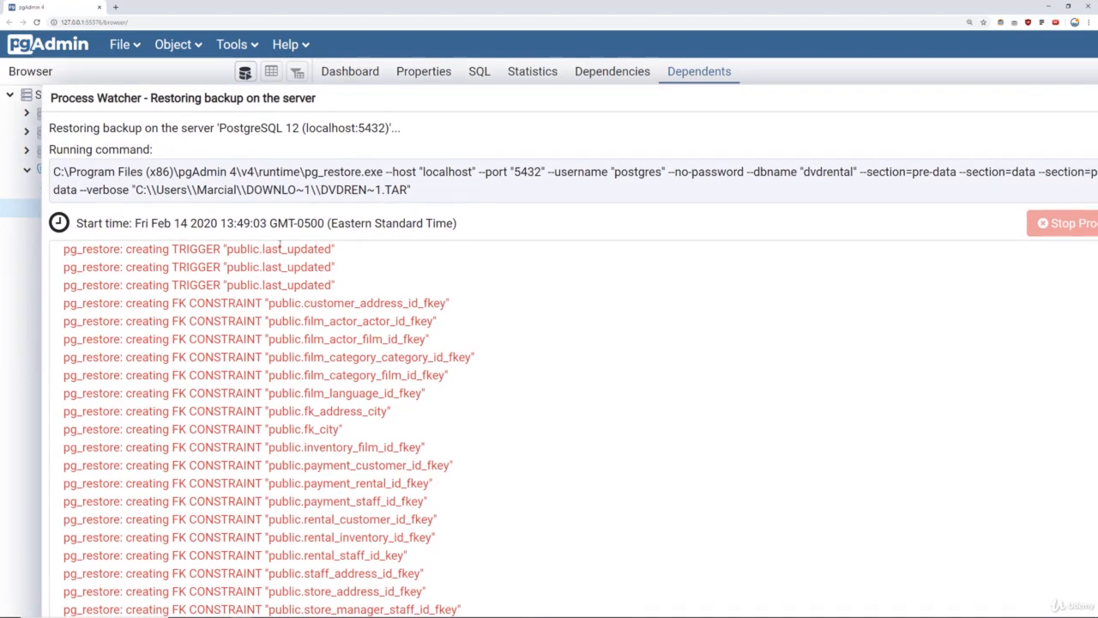
pyautogui.scroll(3, 324, 272)
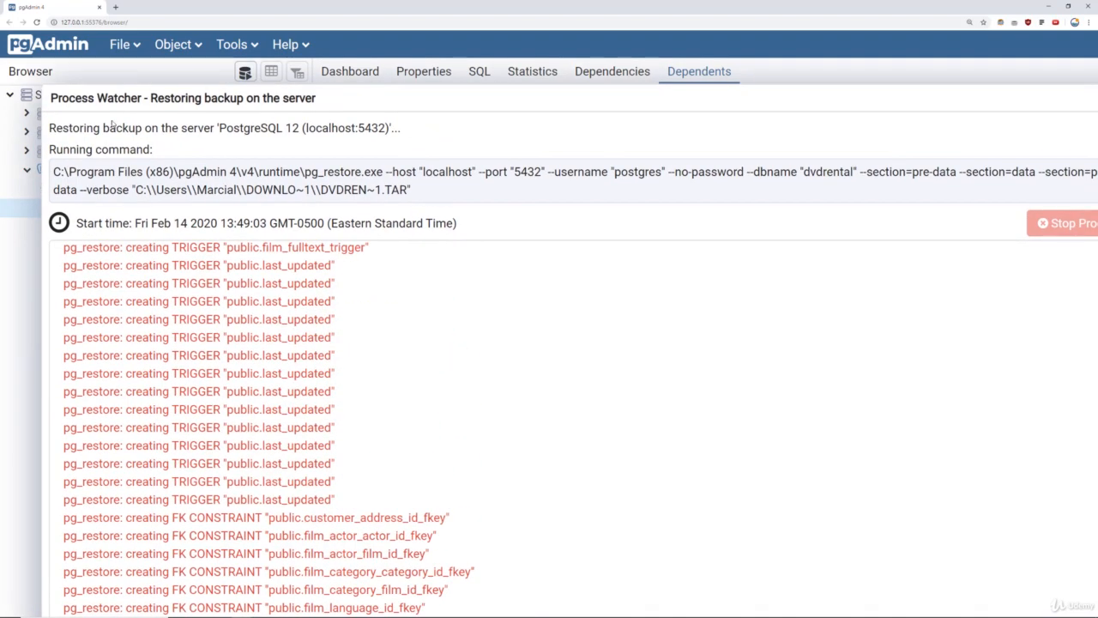
pyautogui.moveTo(641, 97); pyautogui.dragTo(582, 109)
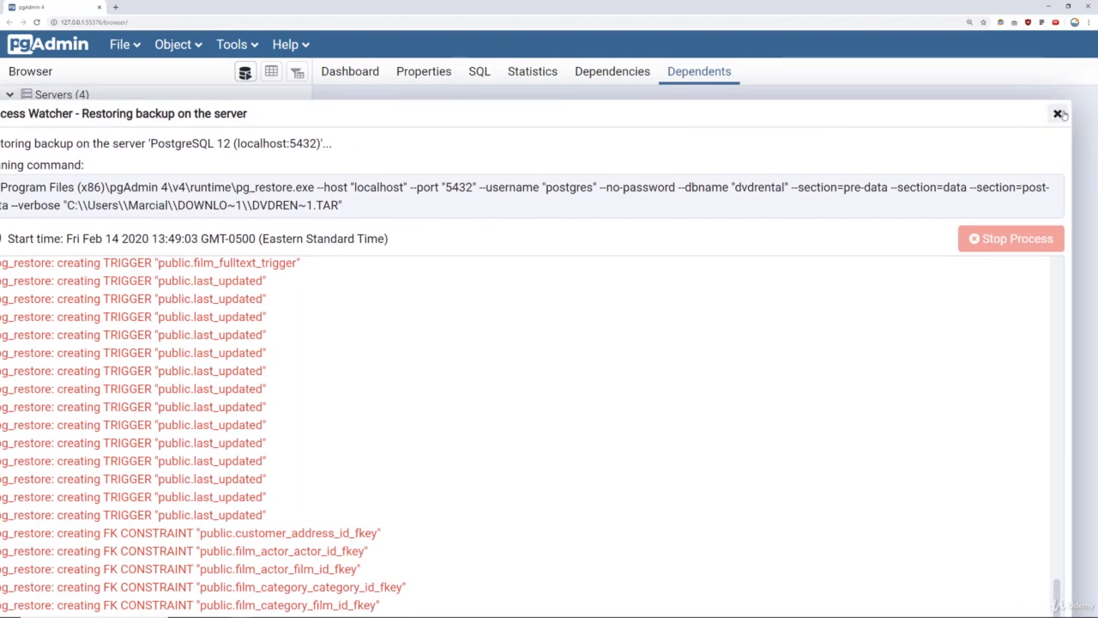
pyautogui.click(1064, 116)
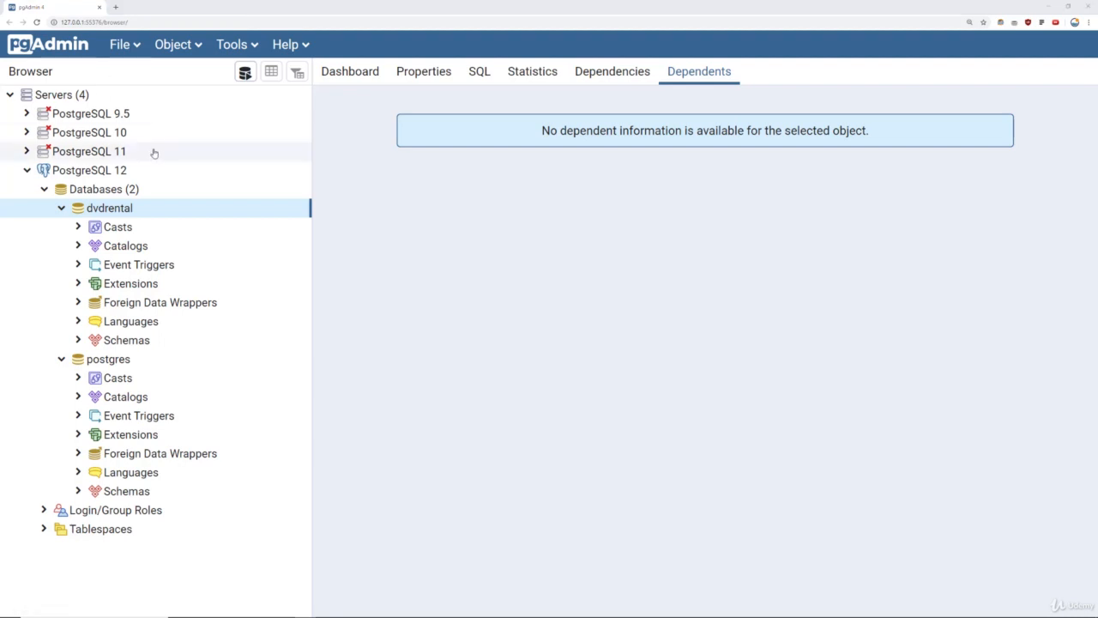
pyautogui.rightClick(122, 210)
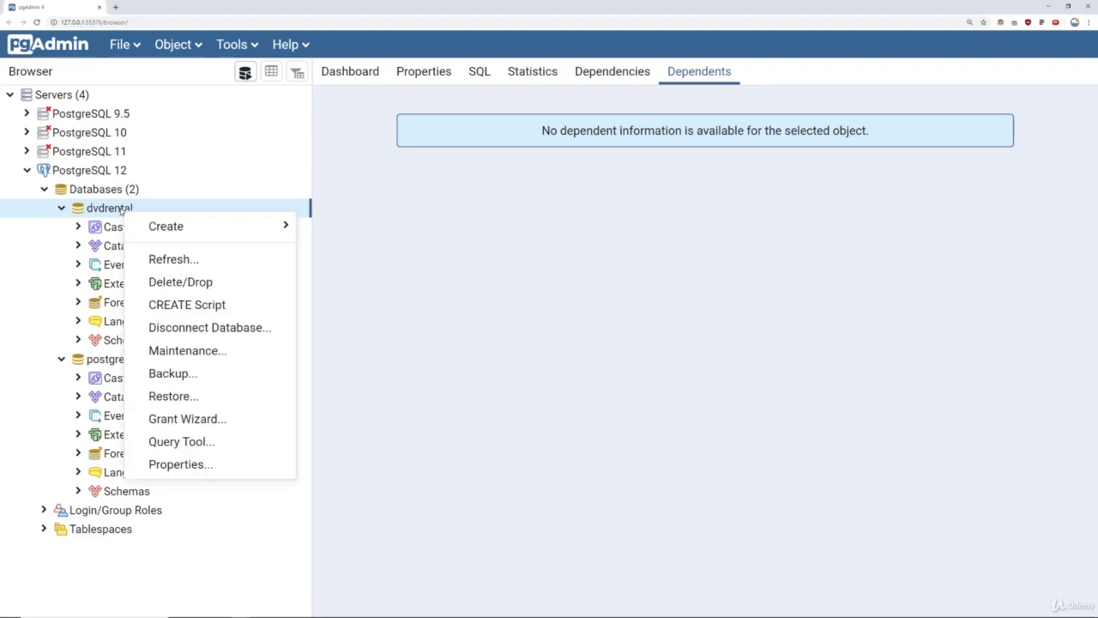
pyautogui.click(167, 261)
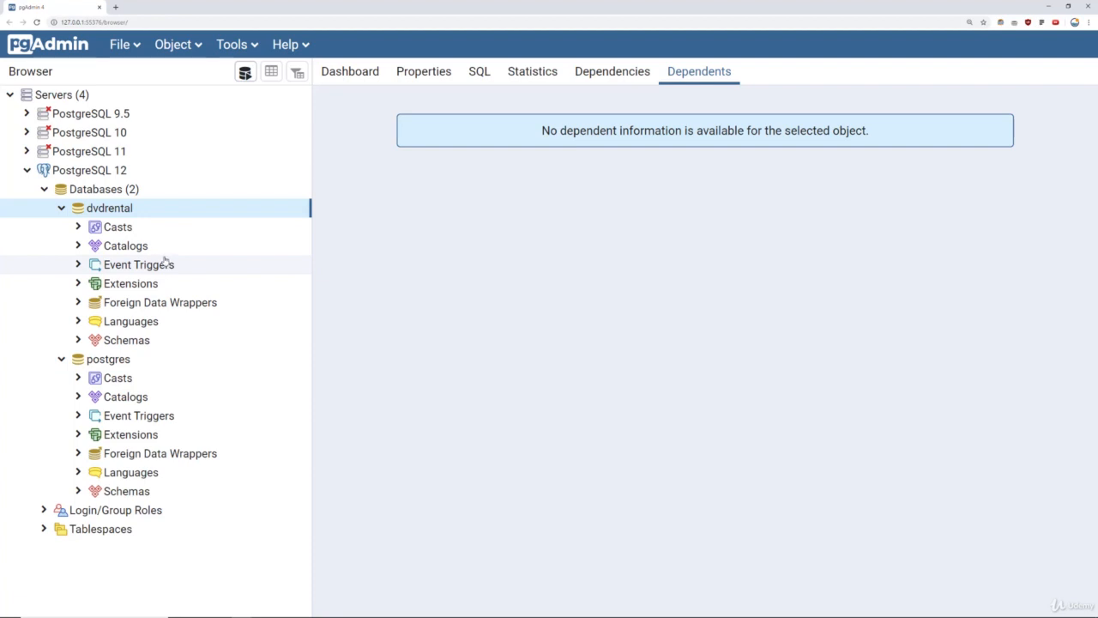
pyautogui.rightClick(112, 212)
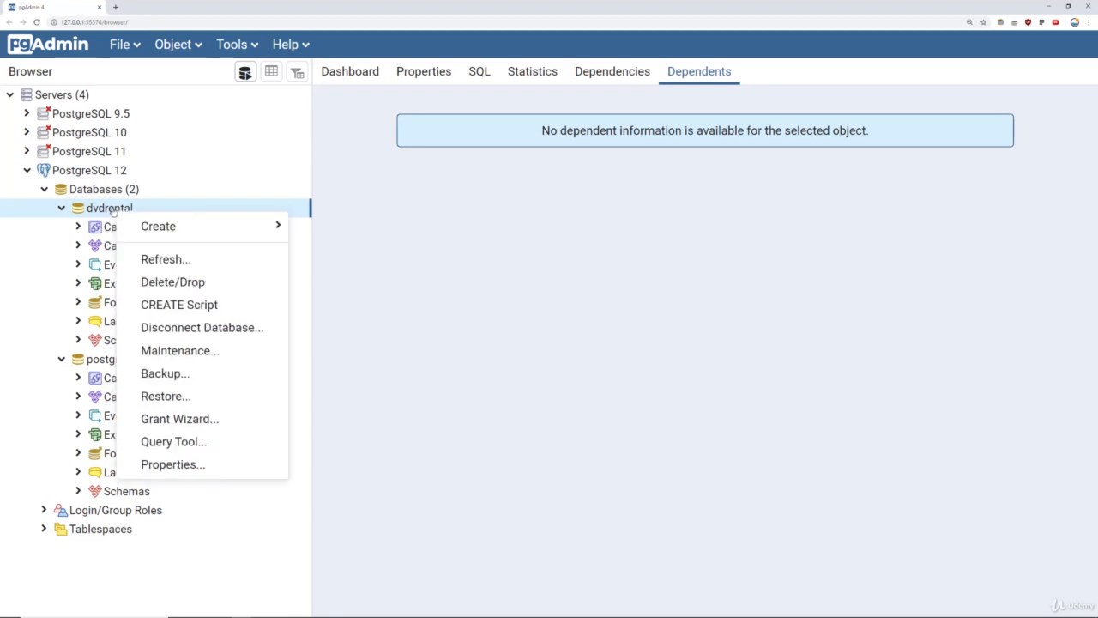
# Open a Query Tool on dvdrental and enter SELECT * FROM film;.
pyautogui.click(184, 444)
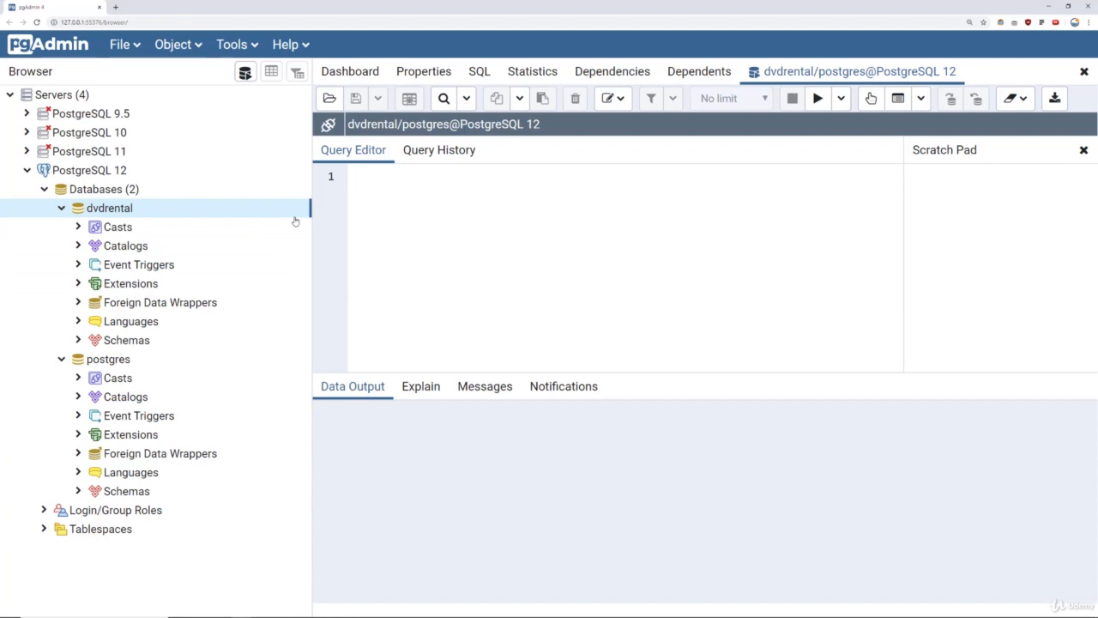
pyautogui.write('SELEC')
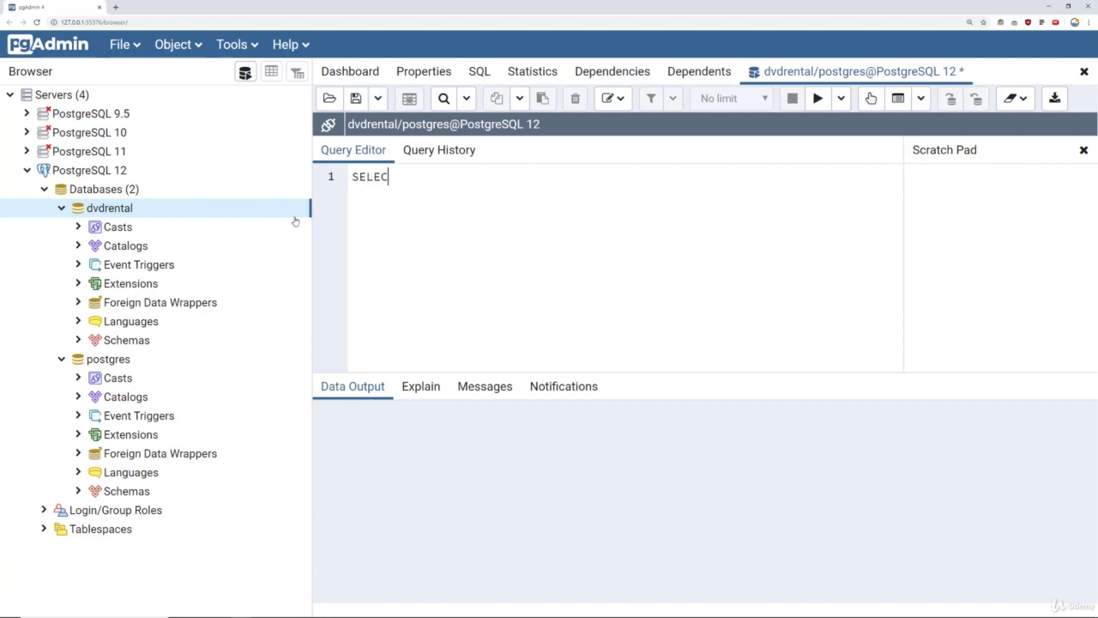
pyautogui.write('T * FROM film;')
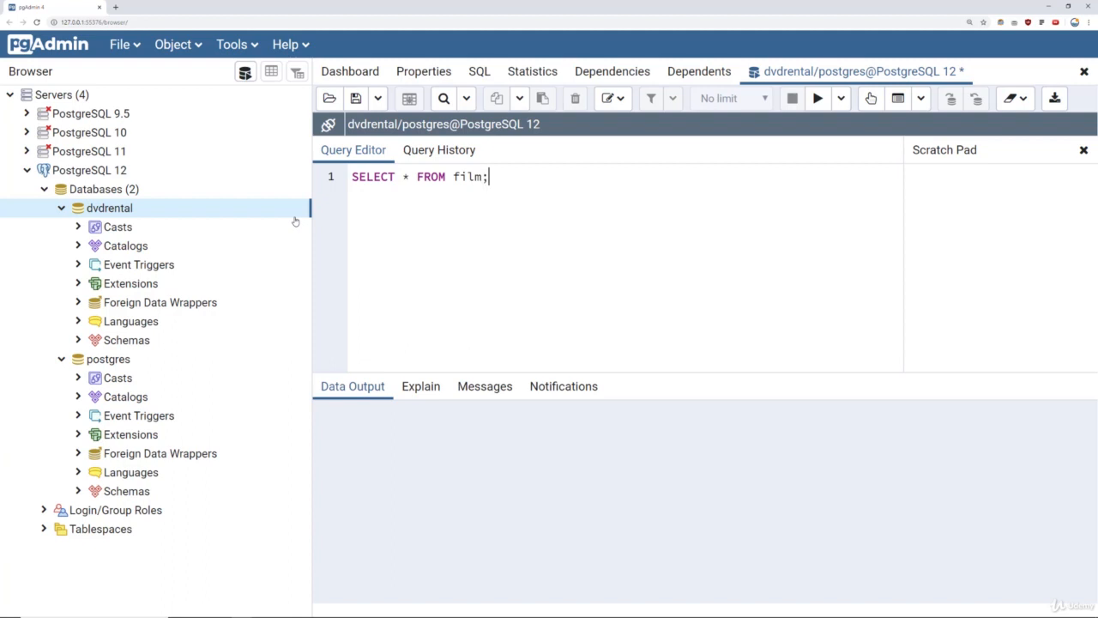
# Execute SELECT * FROM film; and browse the Data Output grid of film rows.
pyautogui.click(818, 99)
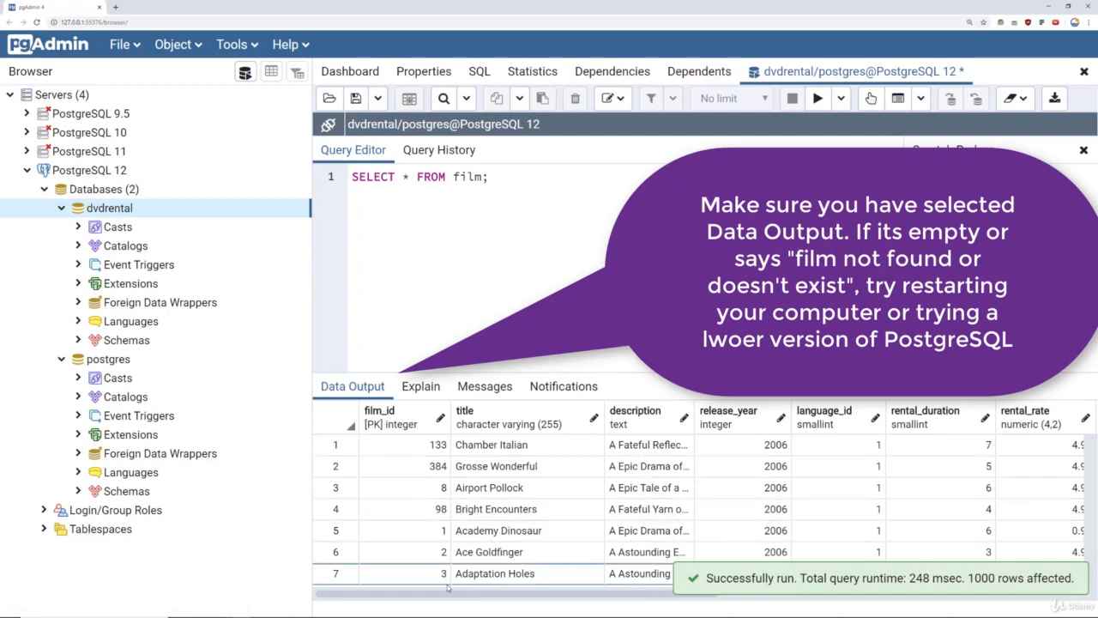
pyautogui.moveTo(447, 589); pyautogui.dragTo(424, 589)
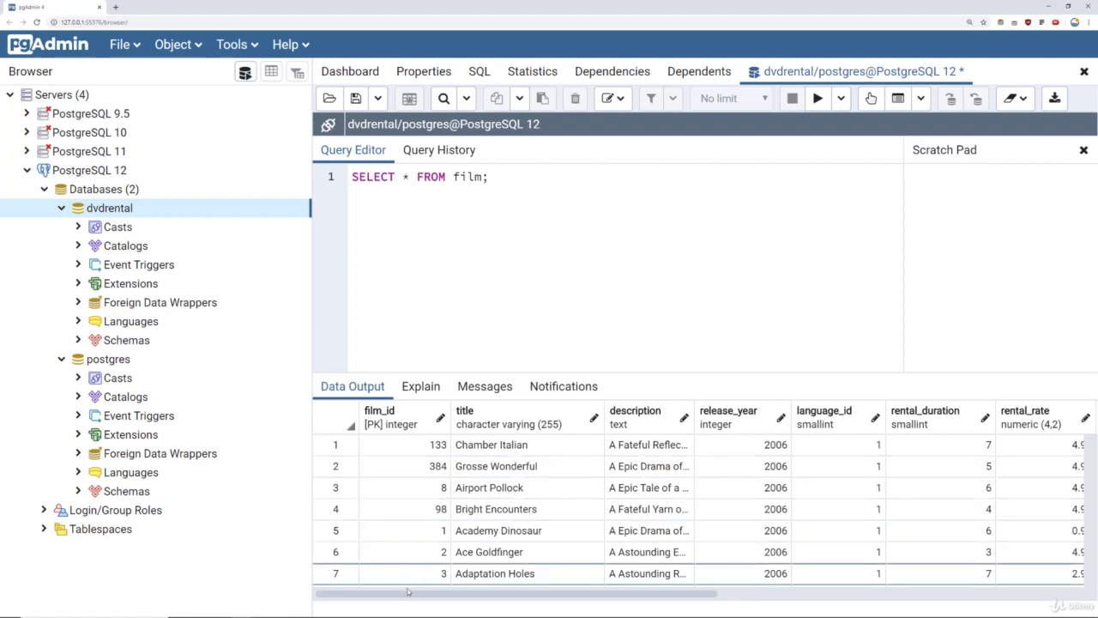
pyautogui.moveTo(410, 595); pyautogui.dragTo(370, 574)
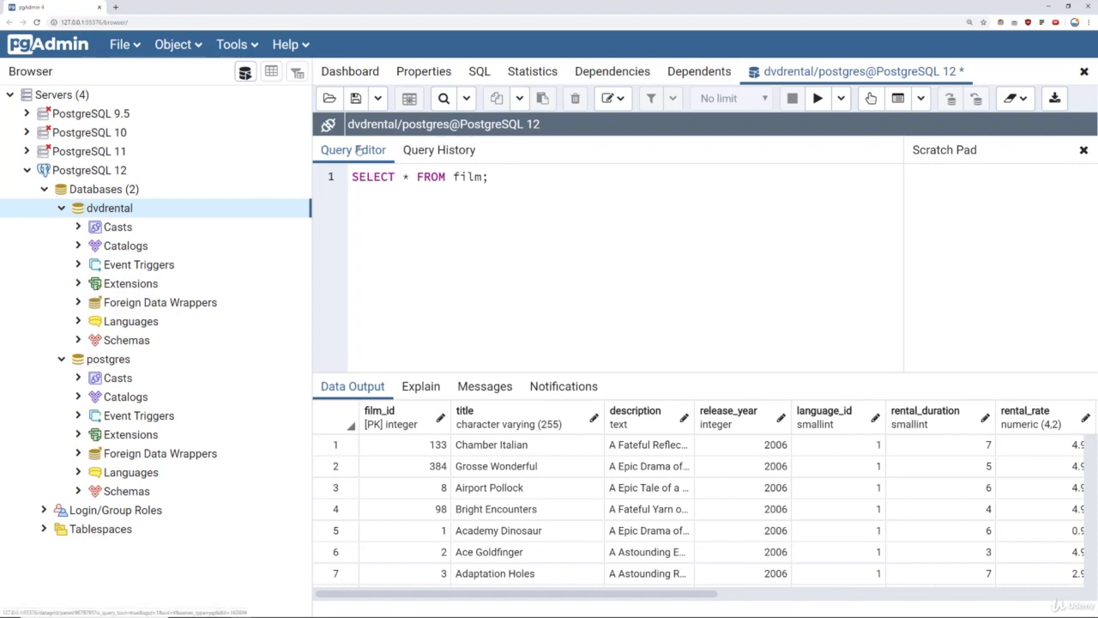
pyautogui.rightClick(106, 213)
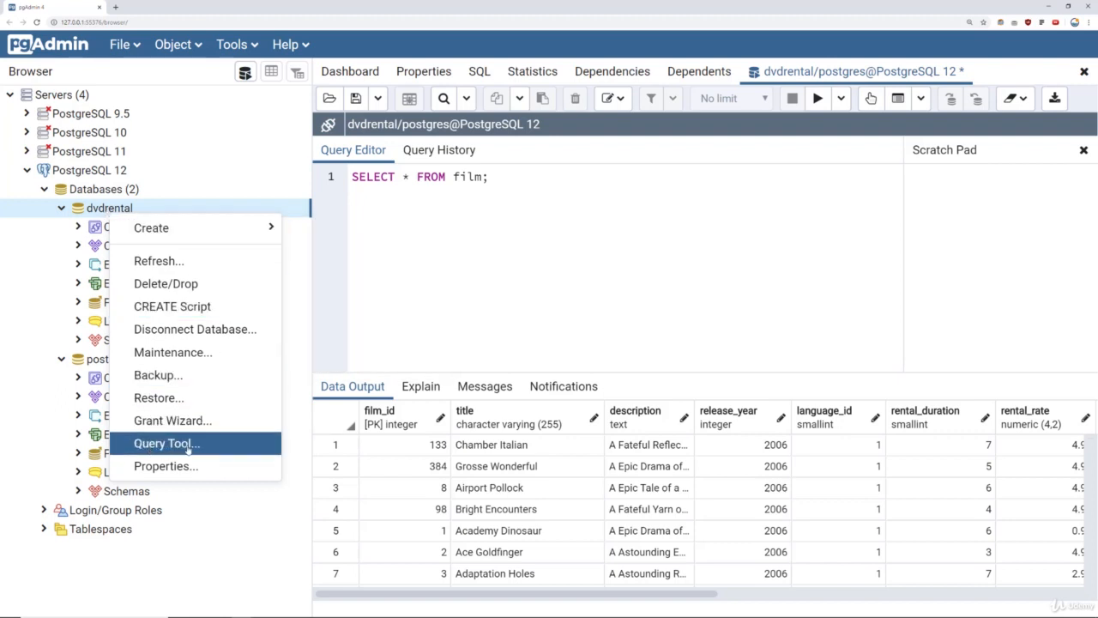
pyautogui.click(576, 273)
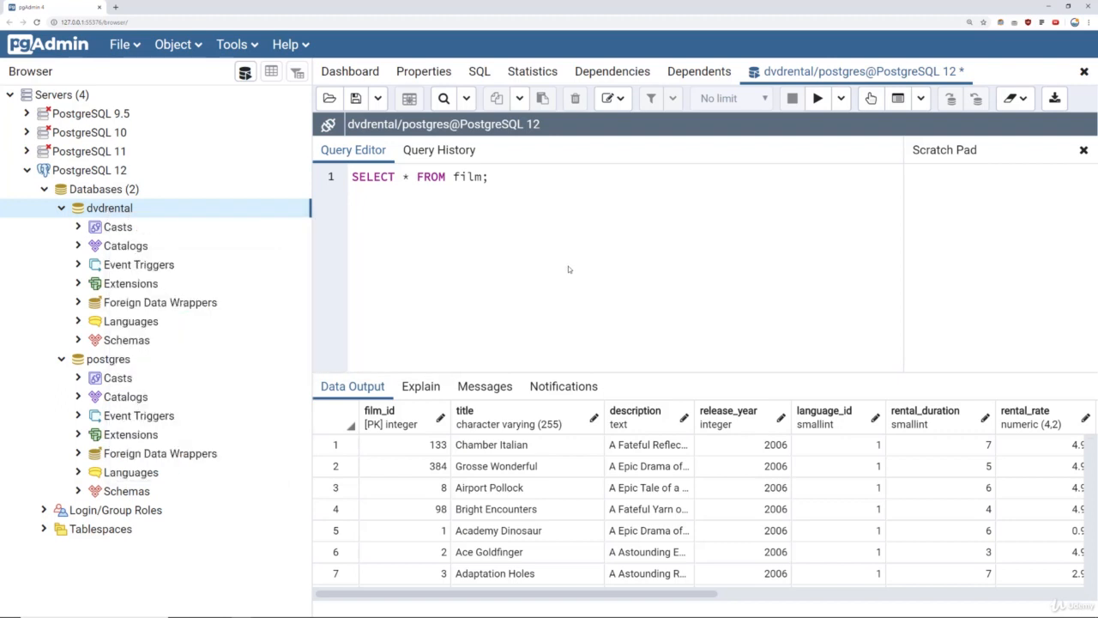